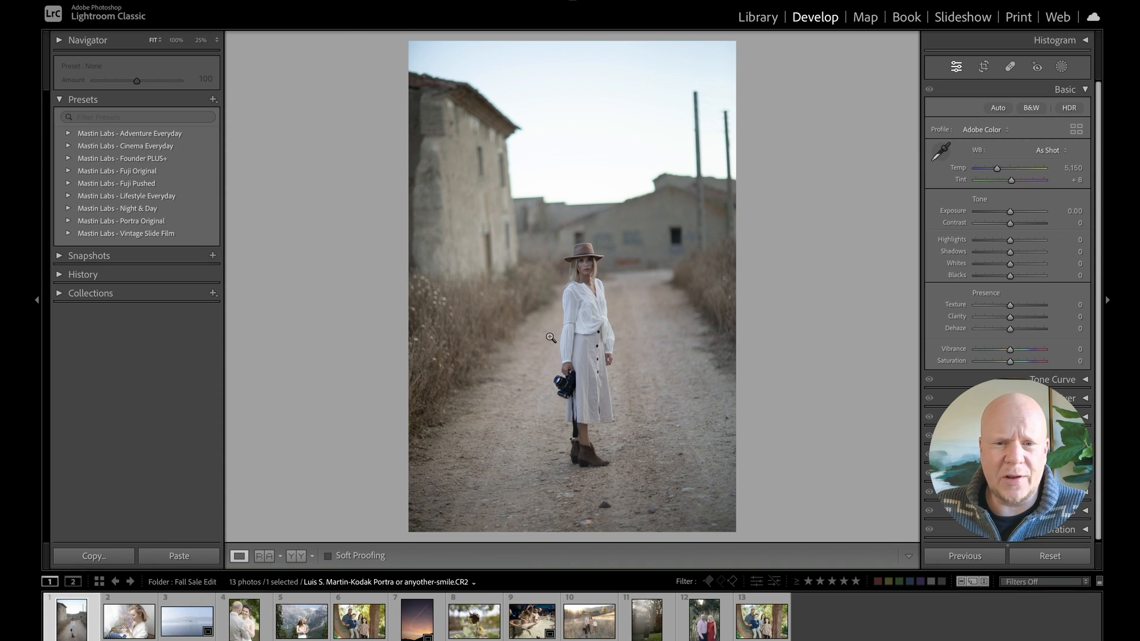
Apply the Portra 400 preset from the Mastin Labs - Portra Original group to the photo of the woman on the dirt road.
click(578, 388)
drag(577, 389, 604, 345)
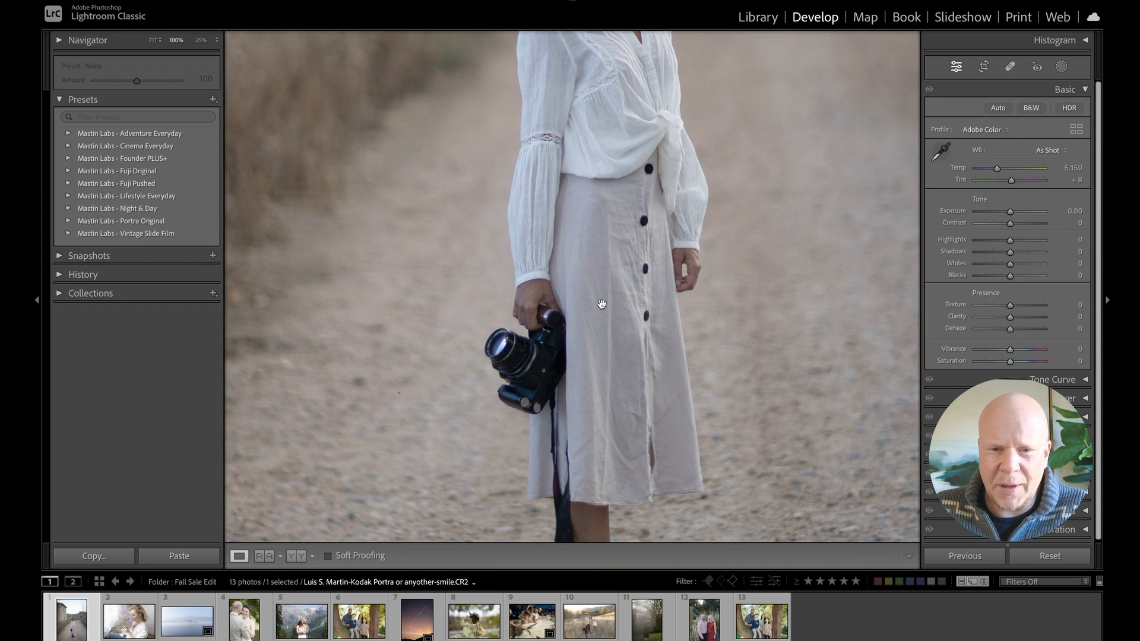
click(582, 224)
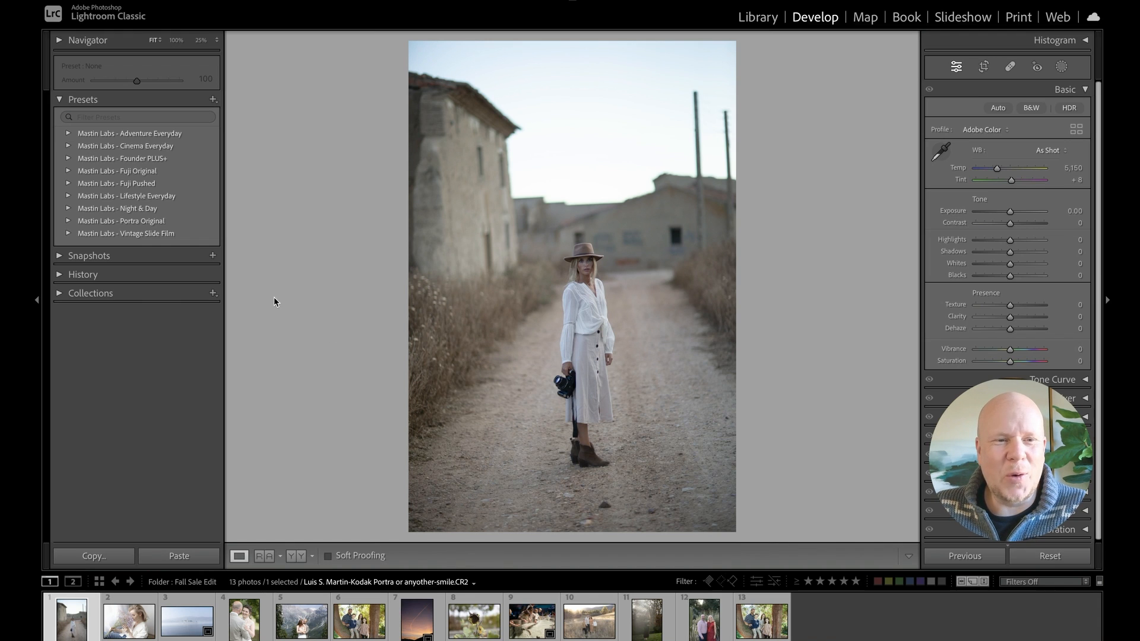
click(69, 221)
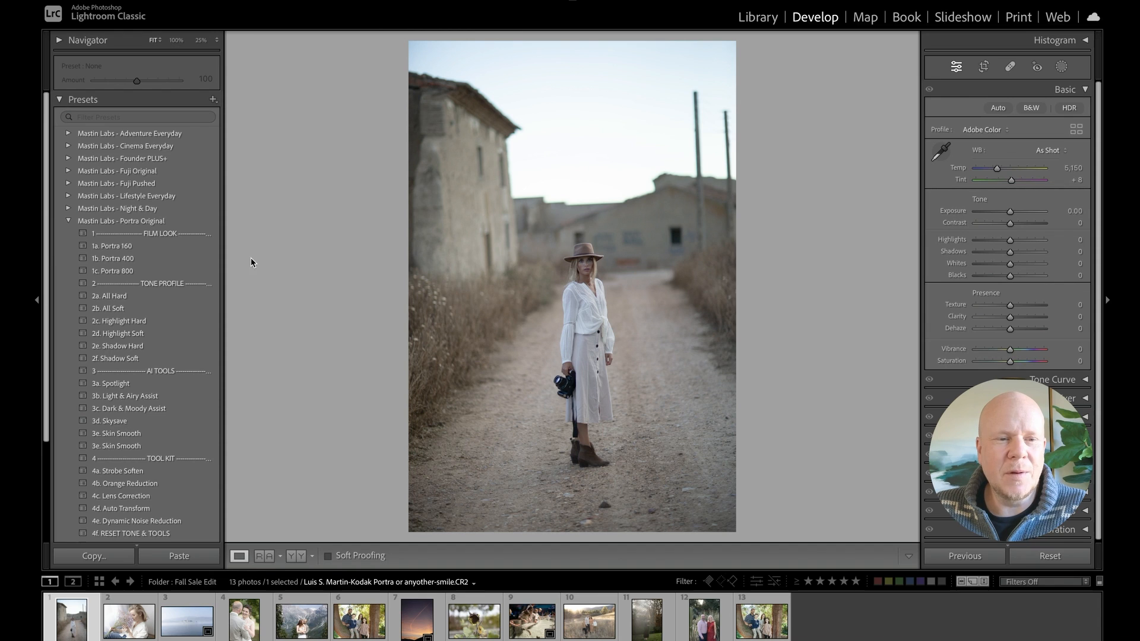
click(146, 260)
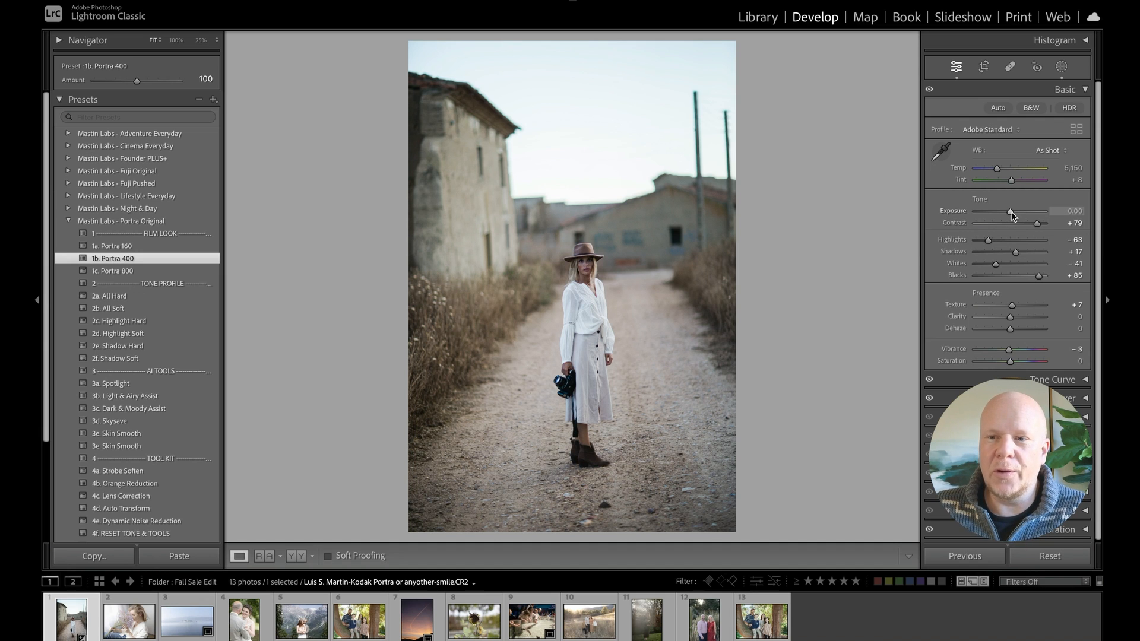
Set the exposure to +0.60 and the temperature to 5,629, and compare the edit with the original photo.
drag(1010, 212, 1016, 212)
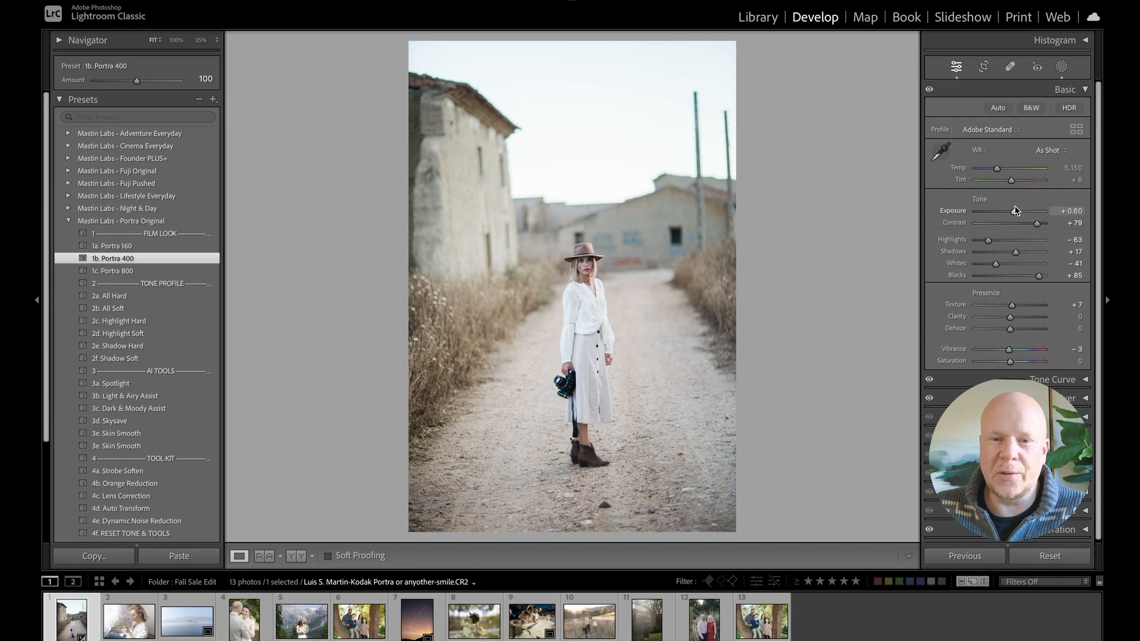
drag(997, 169, 1000, 170)
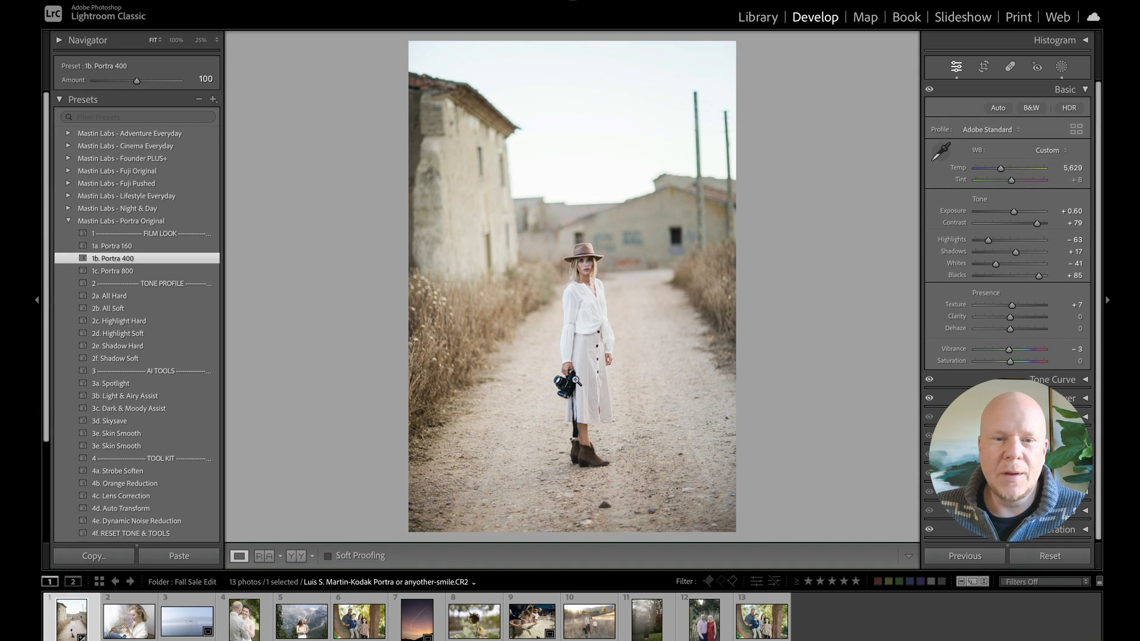
key(backslash)
key(backslash)
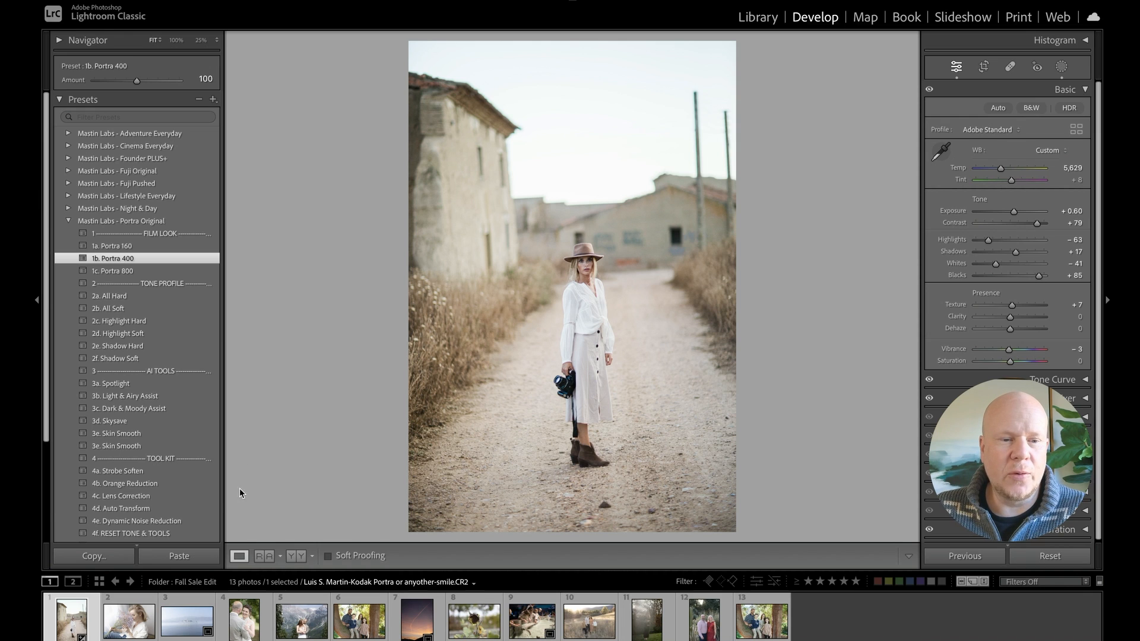
Apply the Auto Transform and Lens Correction presets, checking the lens correction by undoing and redoing it.
click(163, 510)
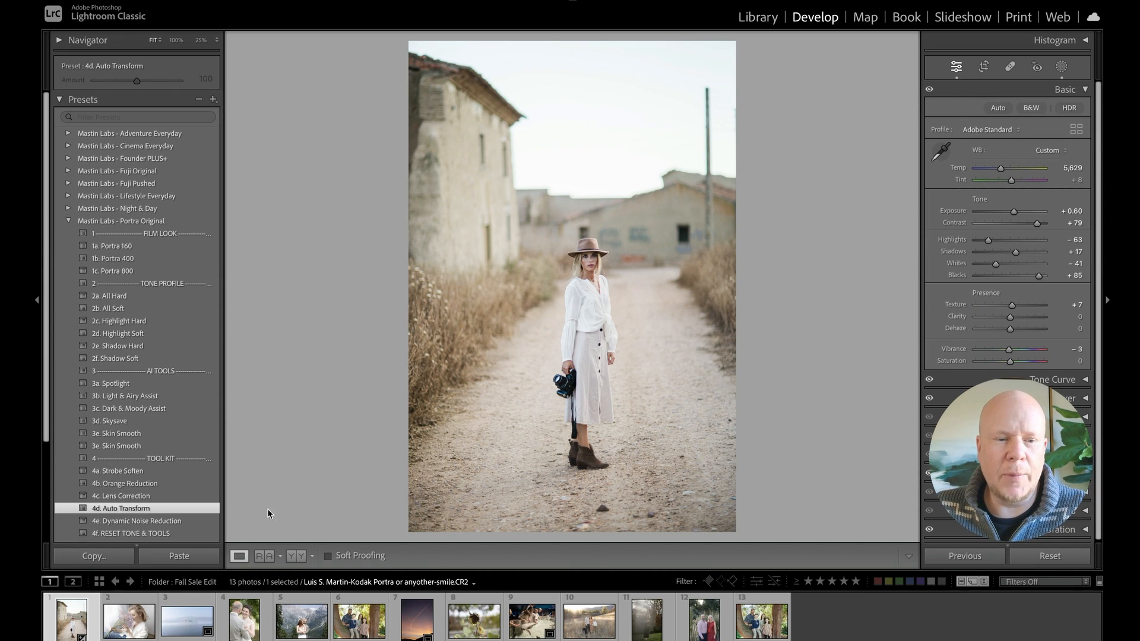
scroll(150, 446, down, 2)
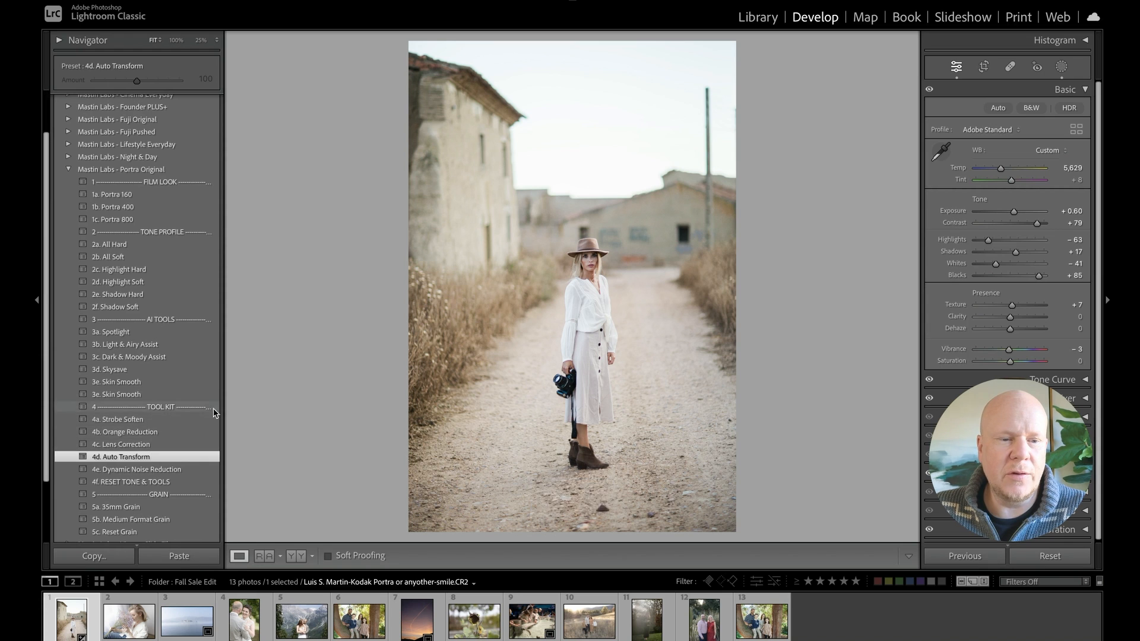
scroll(176, 386, down, 1)
scroll(176, 386, up, 3)
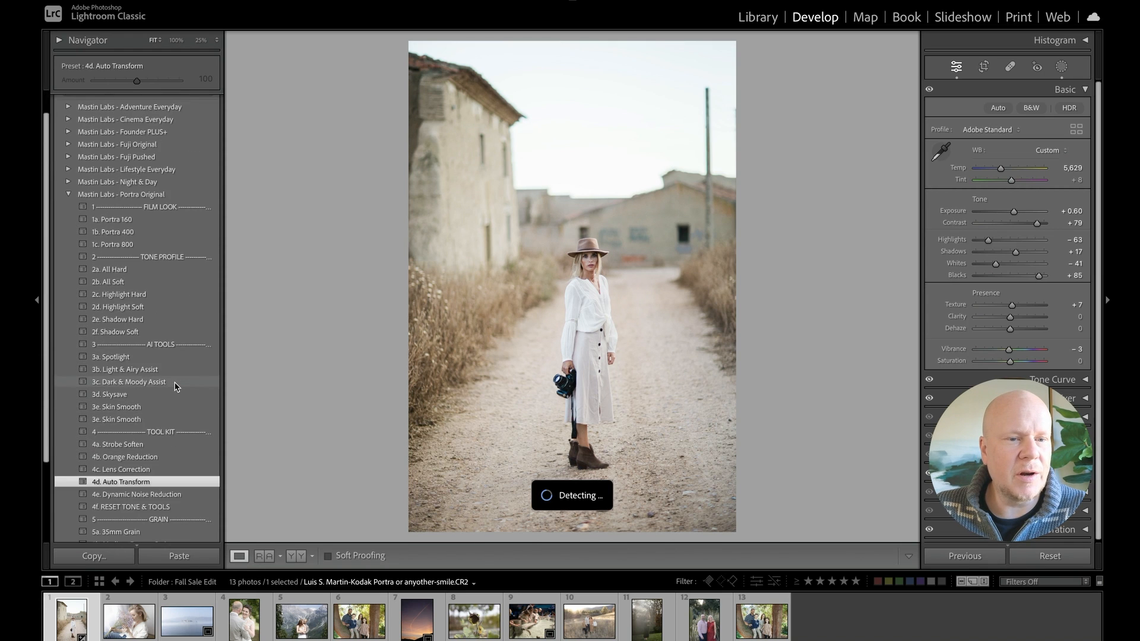
scroll(176, 386, down, 4)
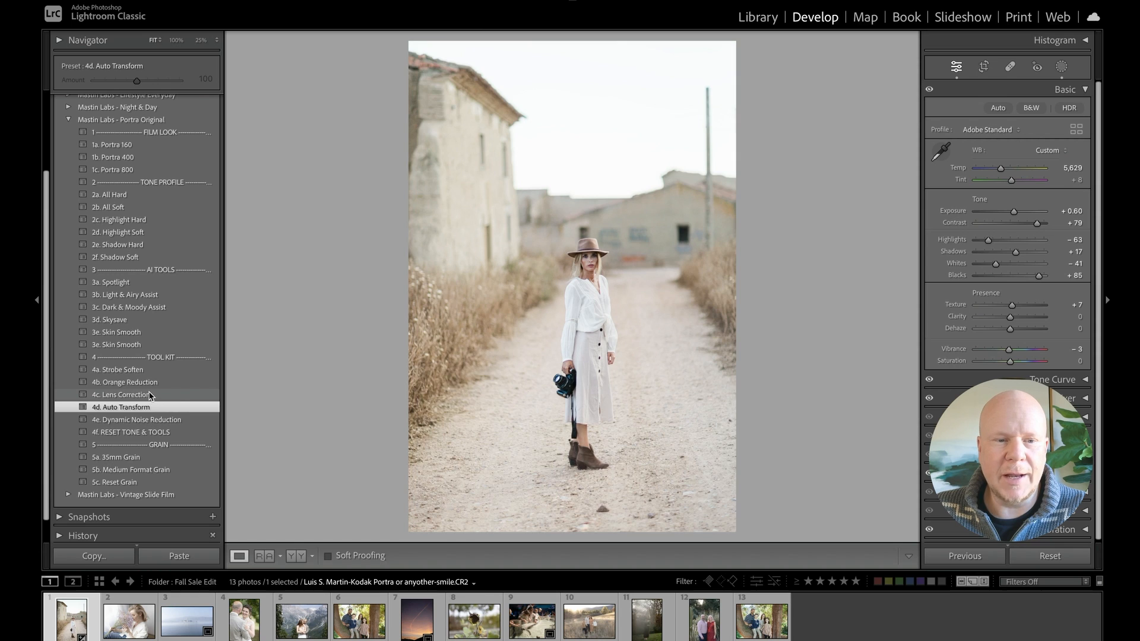
click(148, 395)
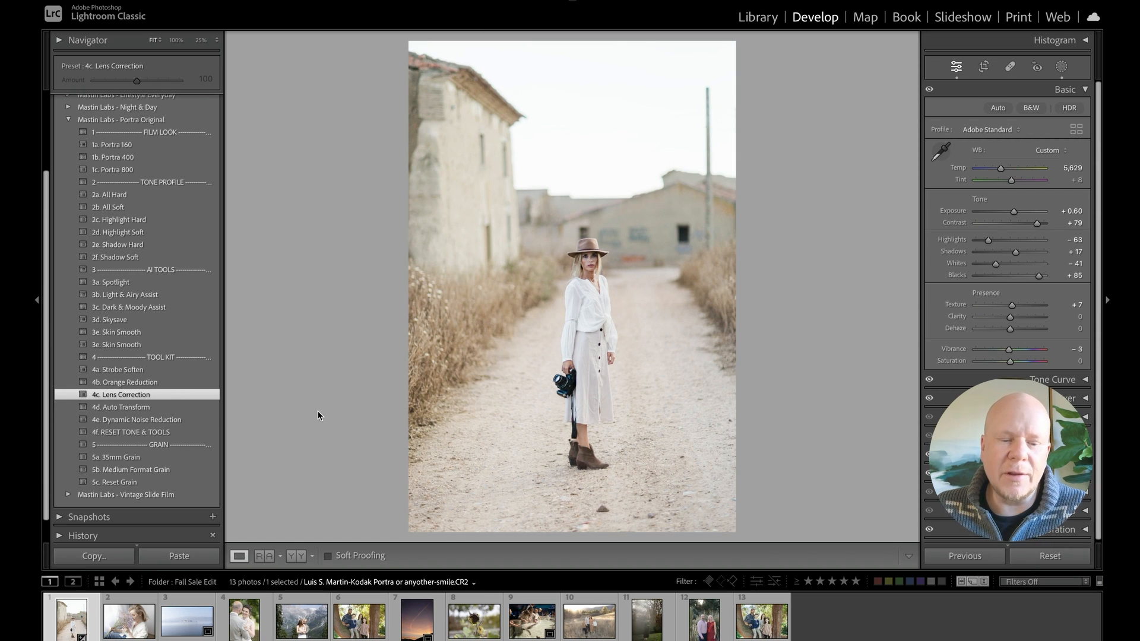
key(ctrl+z)
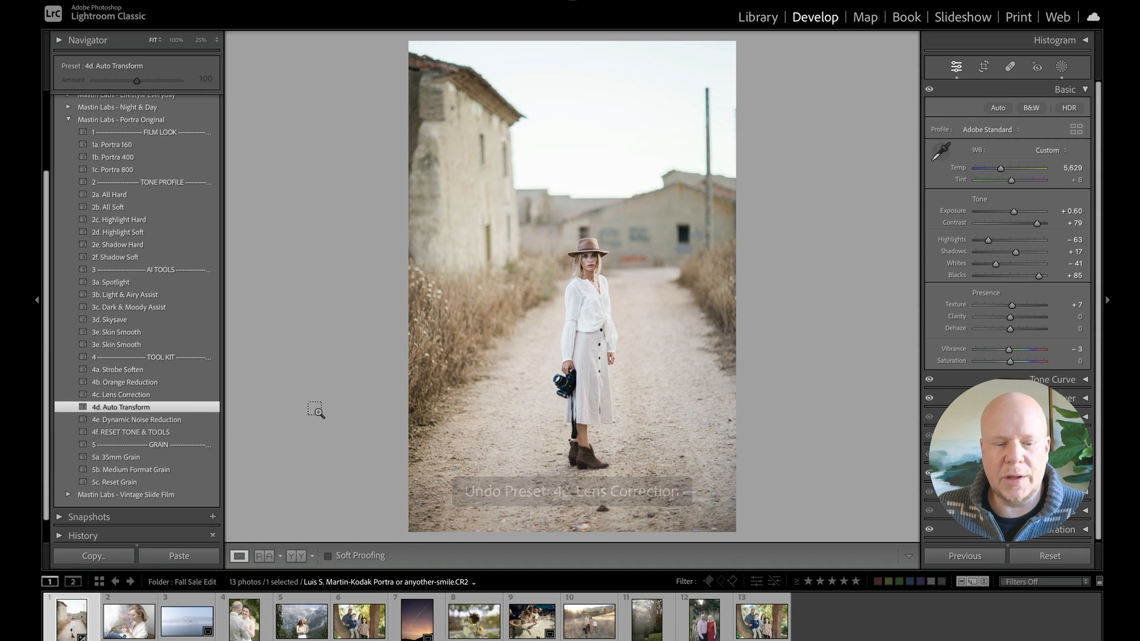
key(ctrl+shift+z)
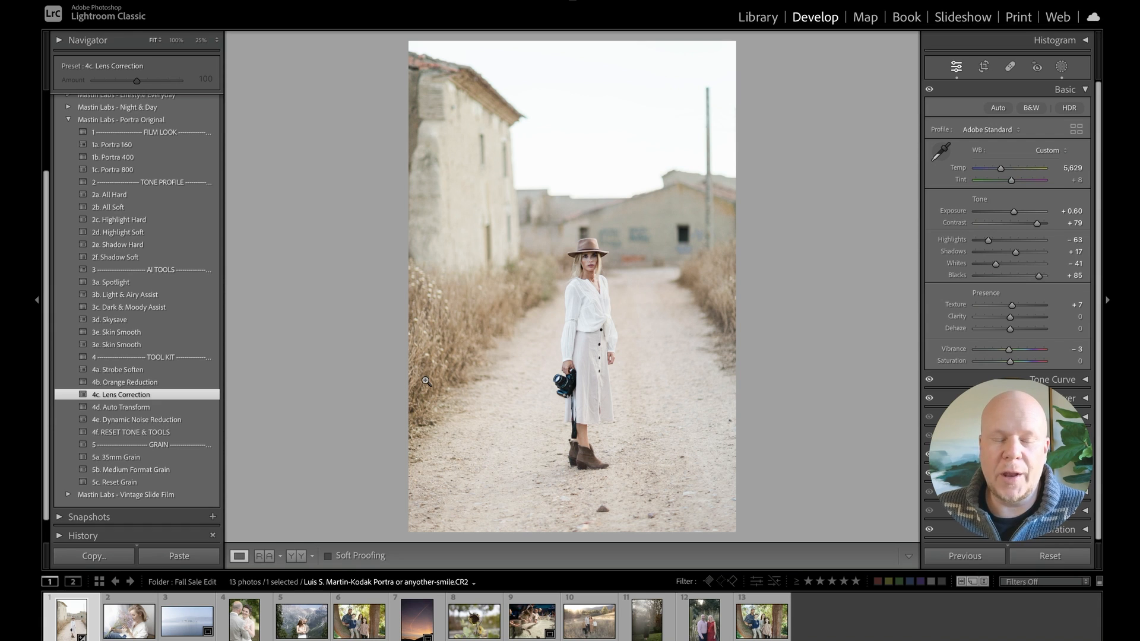
Crop the photo tighter around the woman from its upper edge, keeping the Original aspect ratio.
key(r)
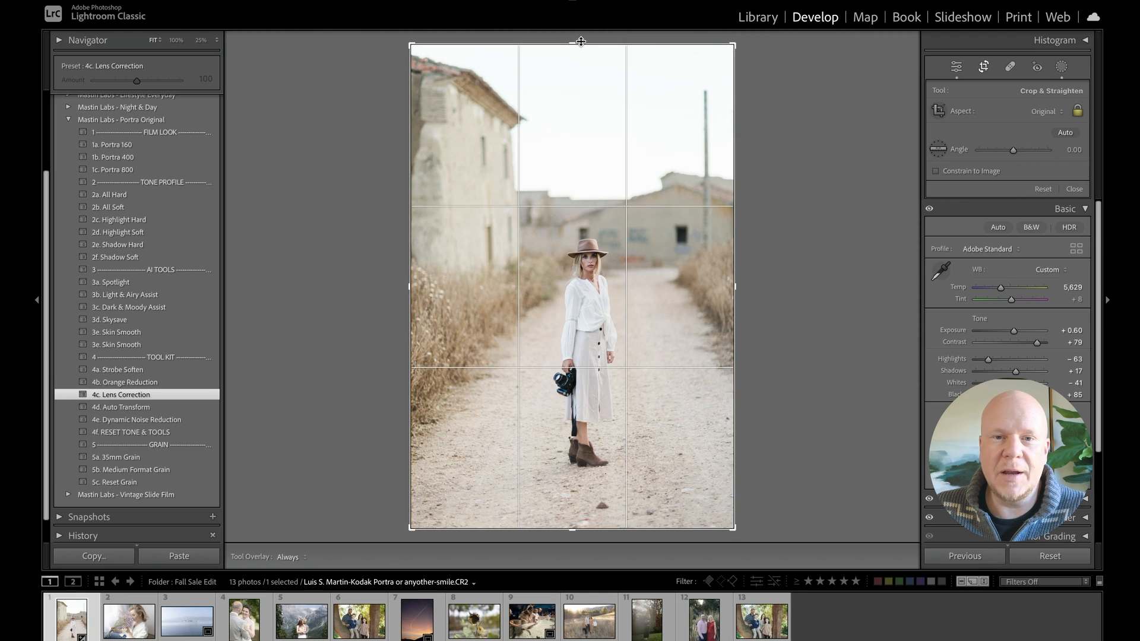
drag(581, 43, 581, 94)
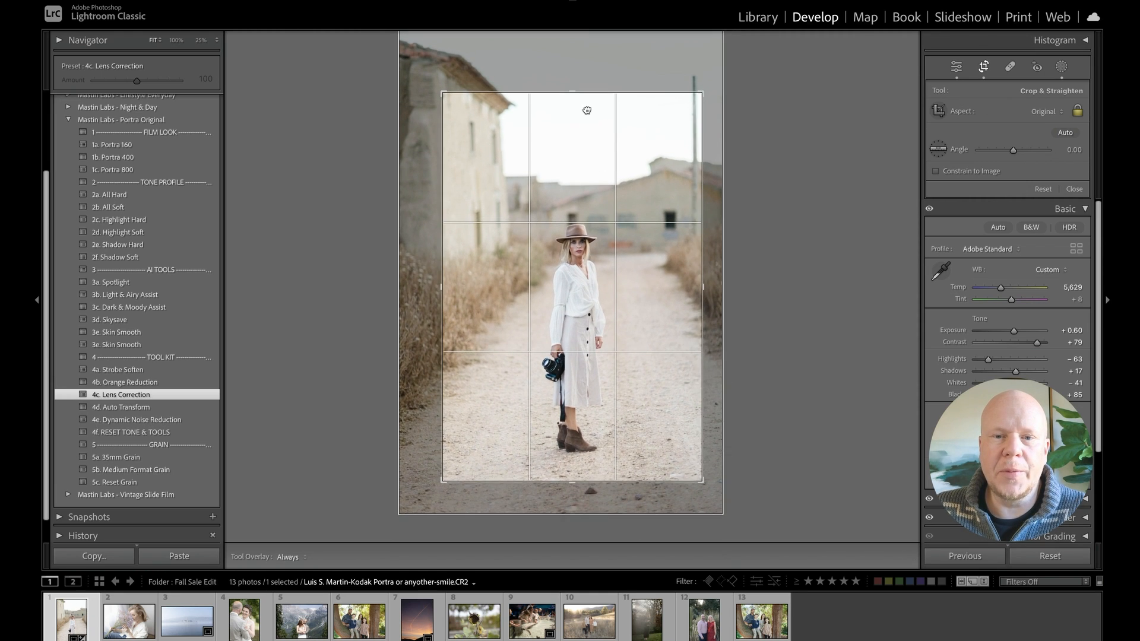
double_click(586, 110)
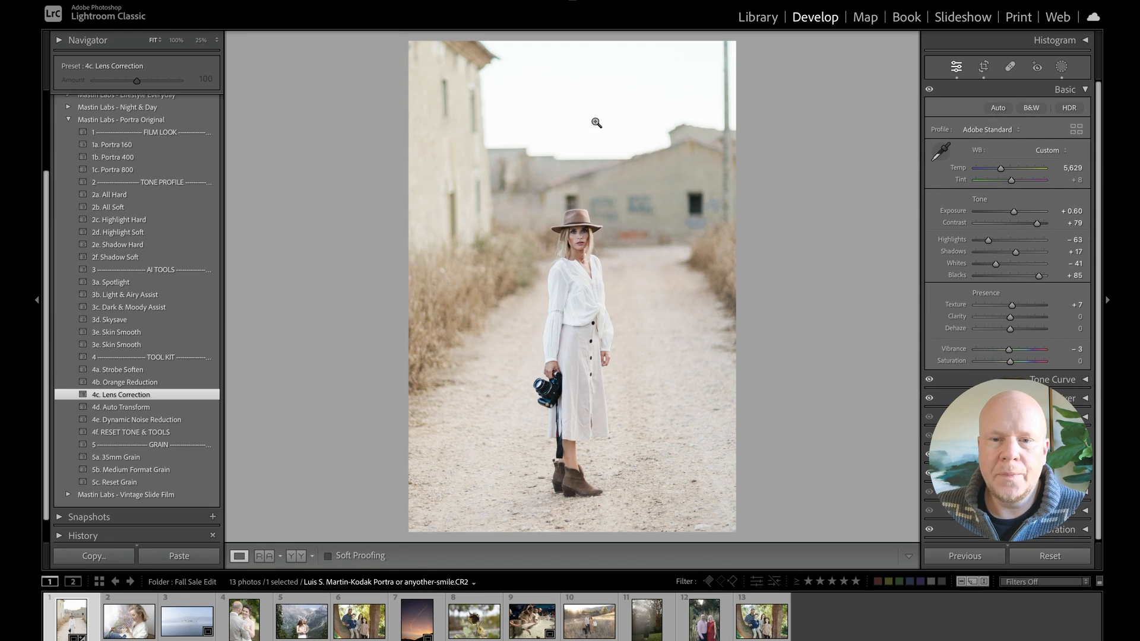
Change the crop aspect to 4 x 5 / 8 x 10 and shift the photo up within the frame to leave room below her boots.
key(r)
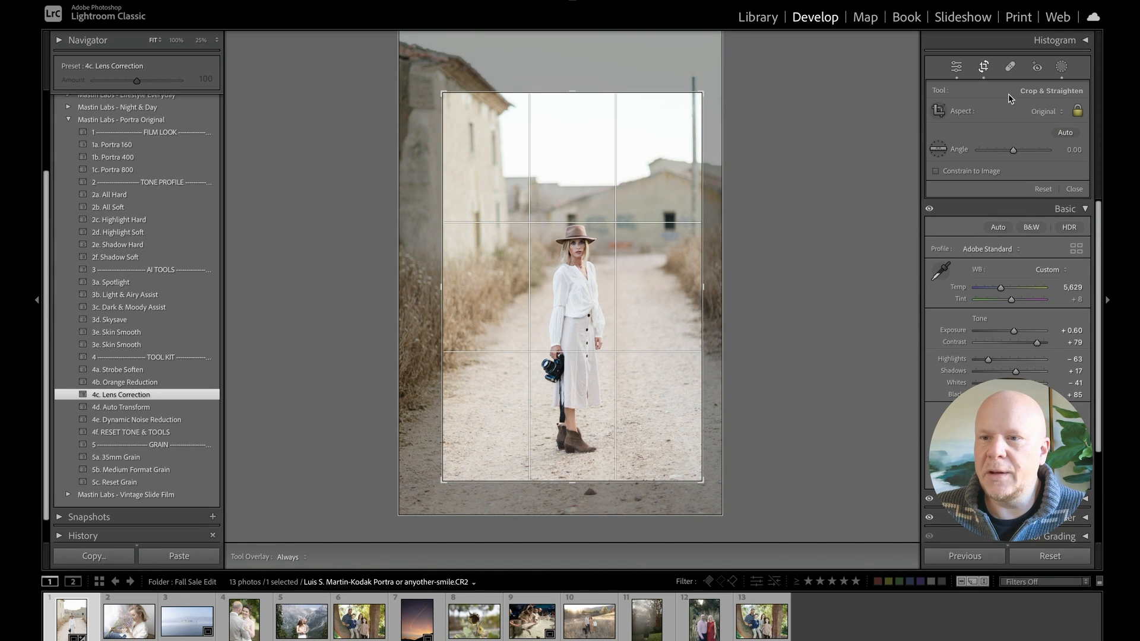
click(1060, 113)
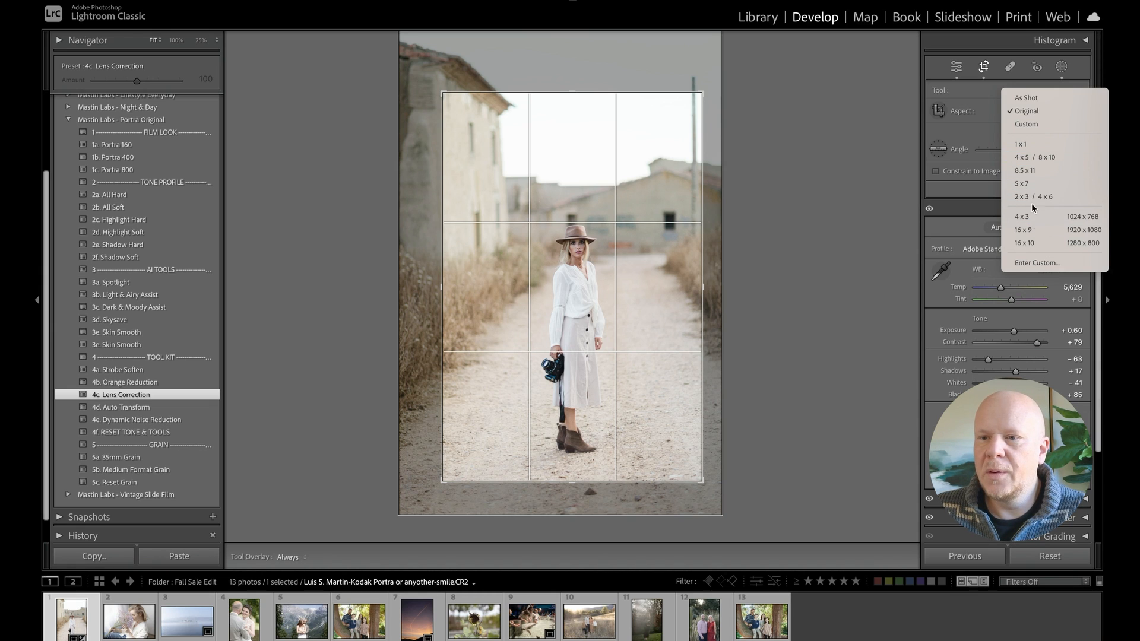
click(1038, 157)
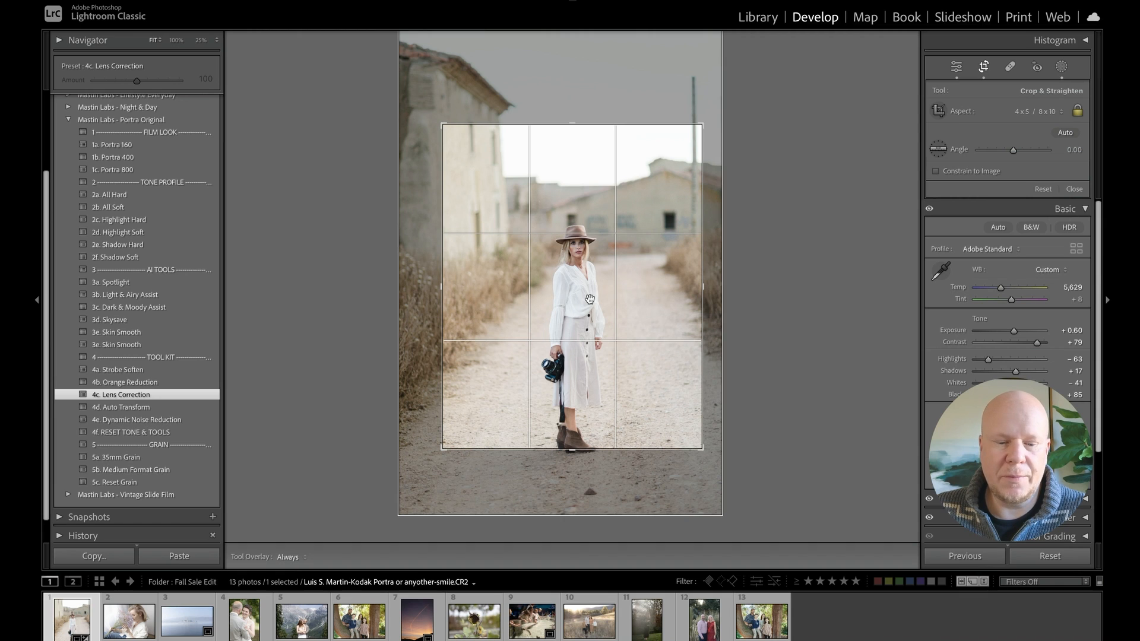
drag(595, 298, 594, 279)
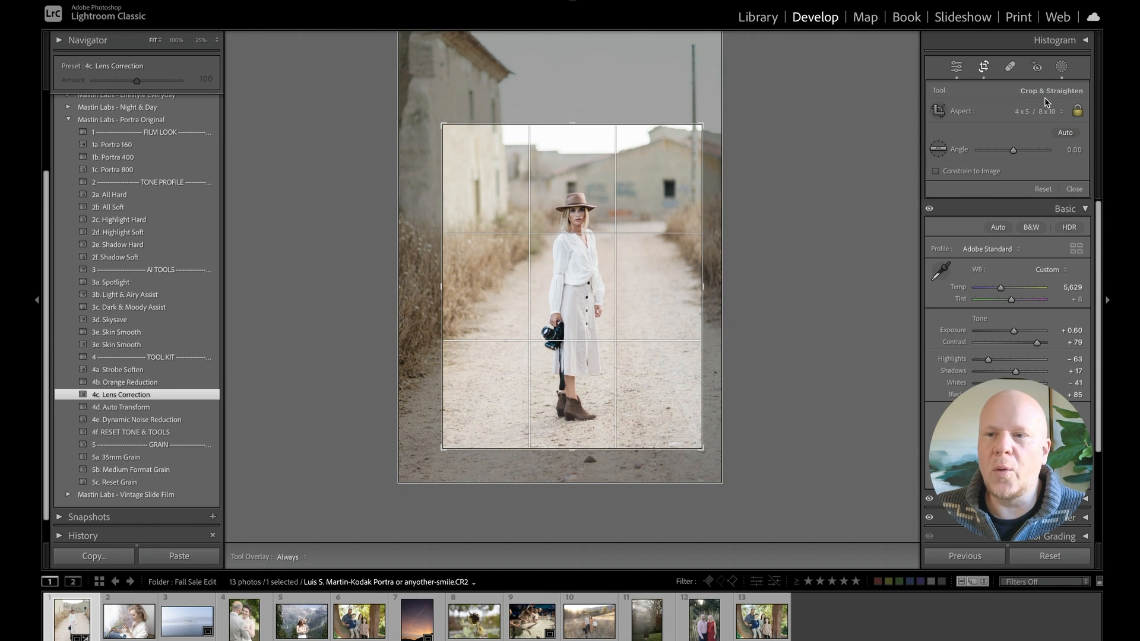
Switch the crop aspect to 4 x 3, extend the frame slightly above the woman's hat, and apply the reframed crop.
click(1050, 112)
click(1038, 176)
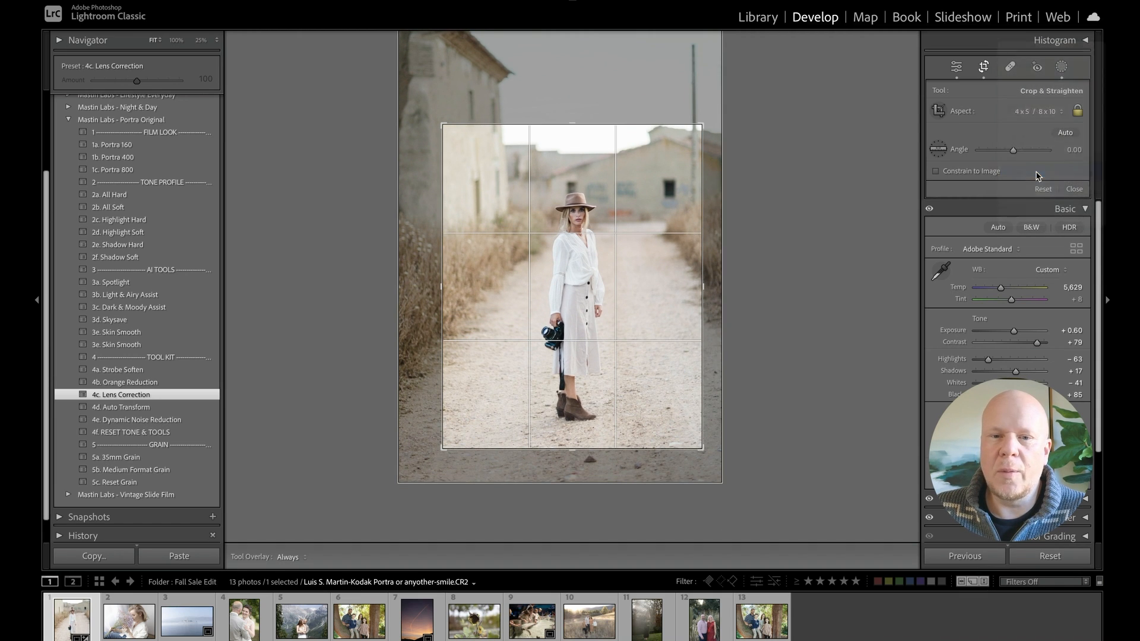
drag(573, 123, 582, 107)
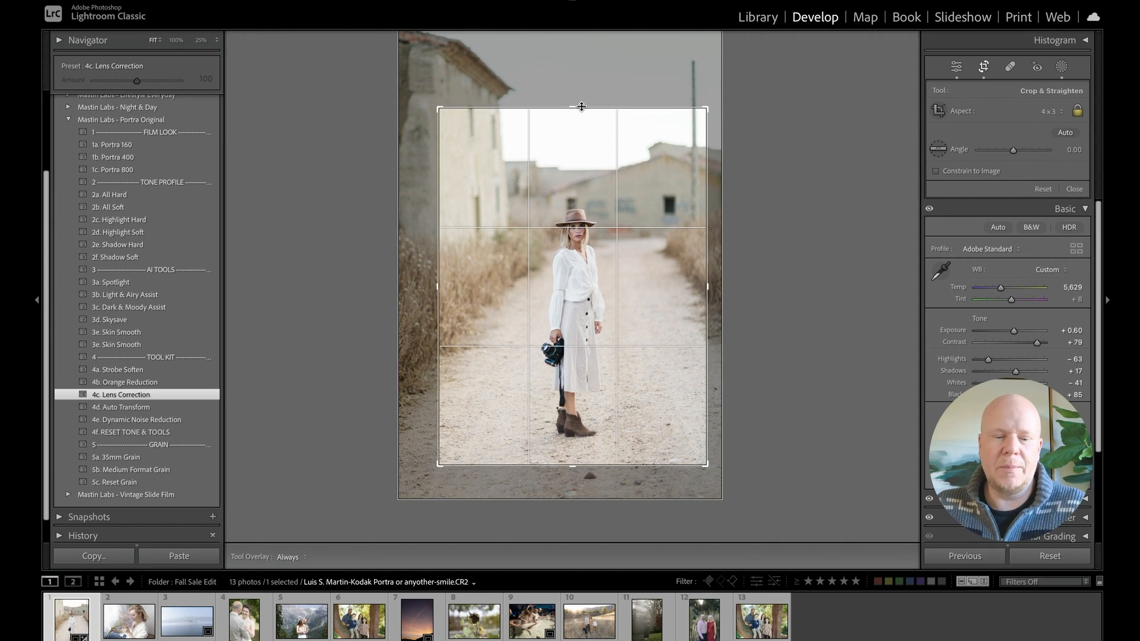
key(Return)
key(r)
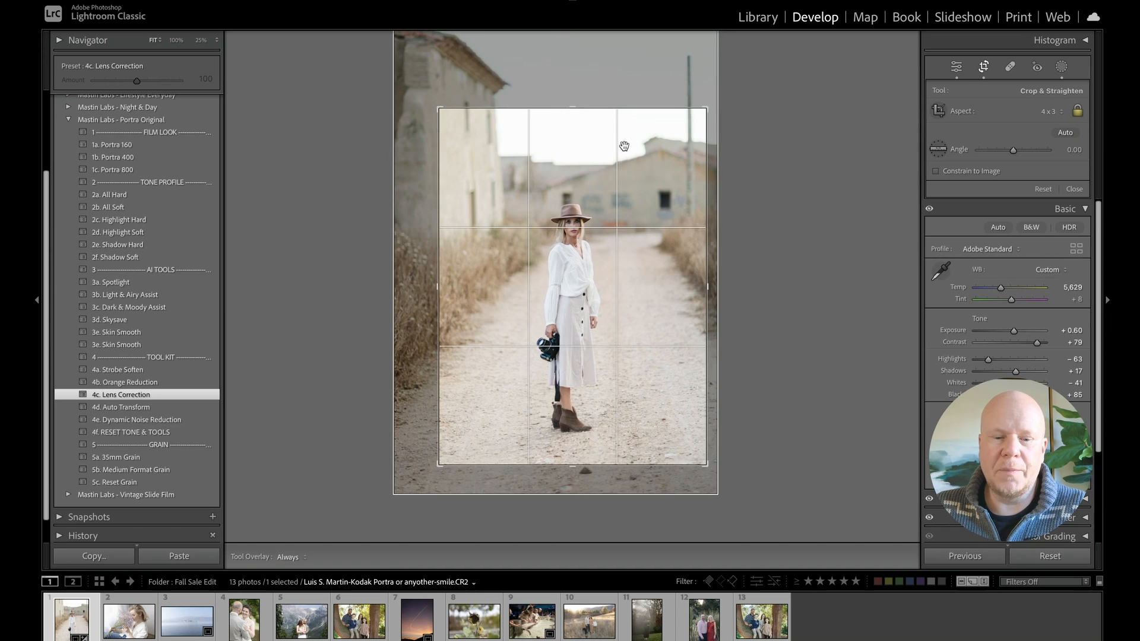
key(Return)
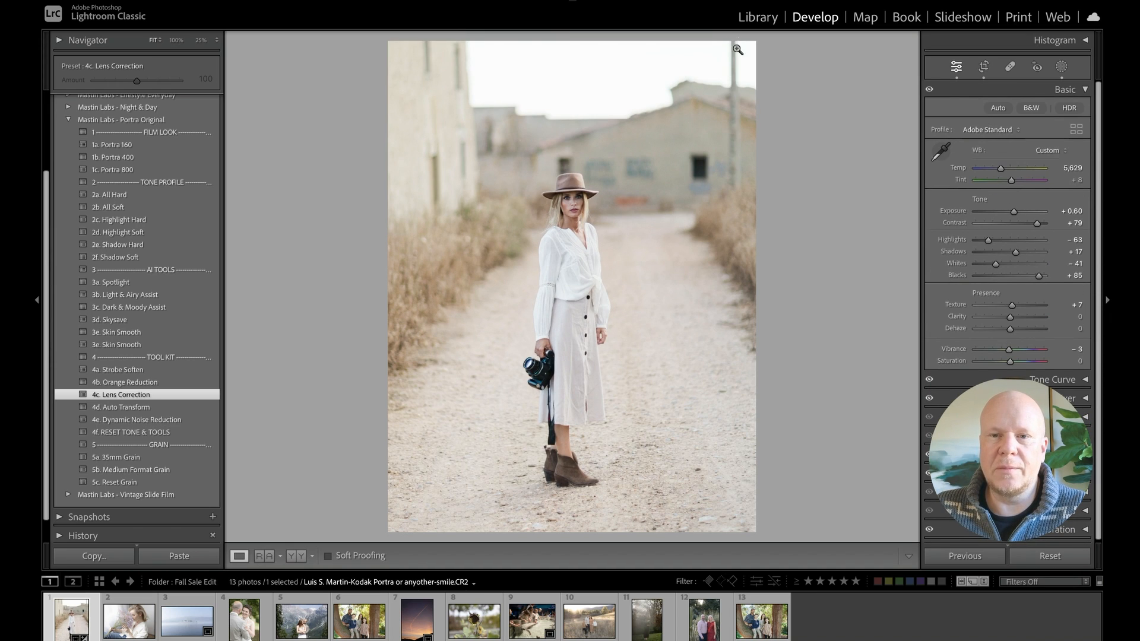
Erase the part of the utility pole rising into the sky with the Remove tool at size 76, and compare with the original.
click(1010, 68)
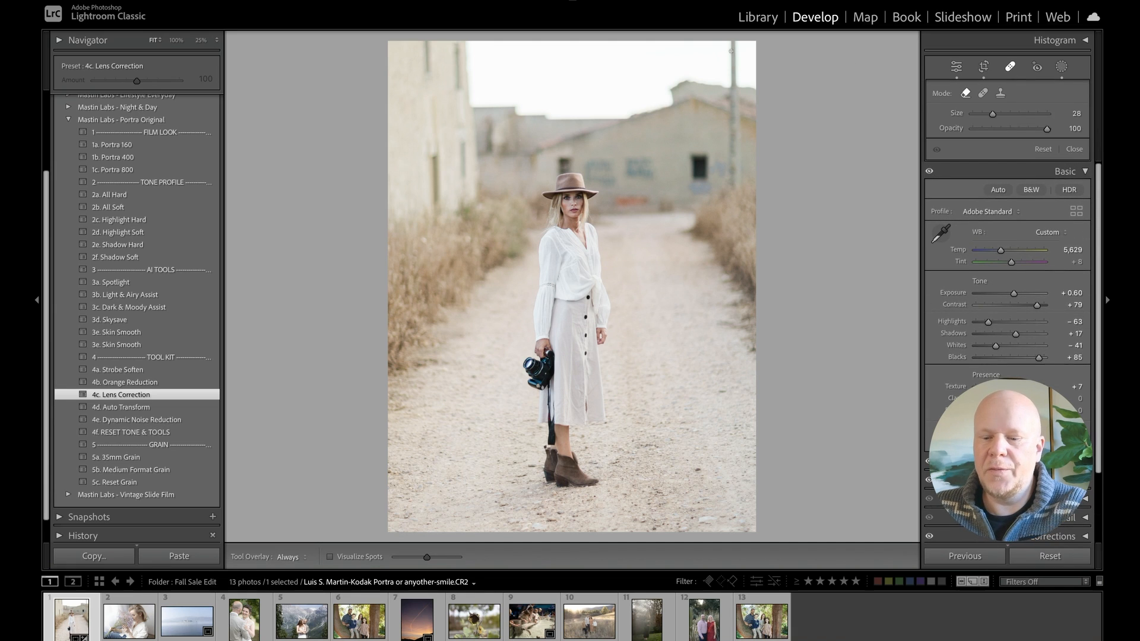
scroll(732, 49, up, 10)
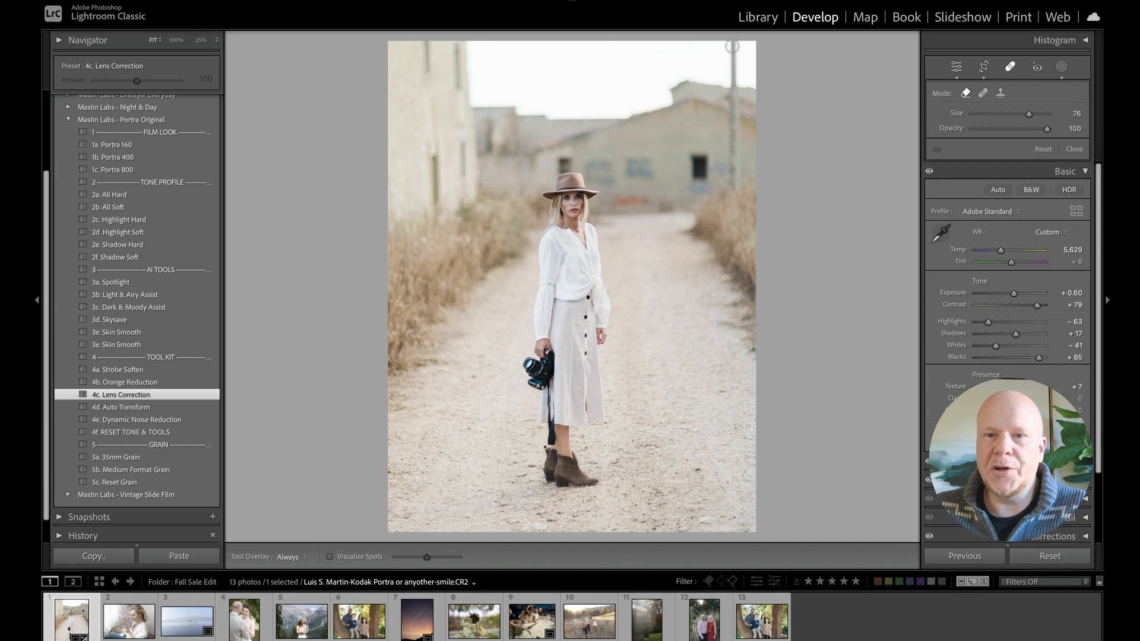
drag(734, 46, 735, 87)
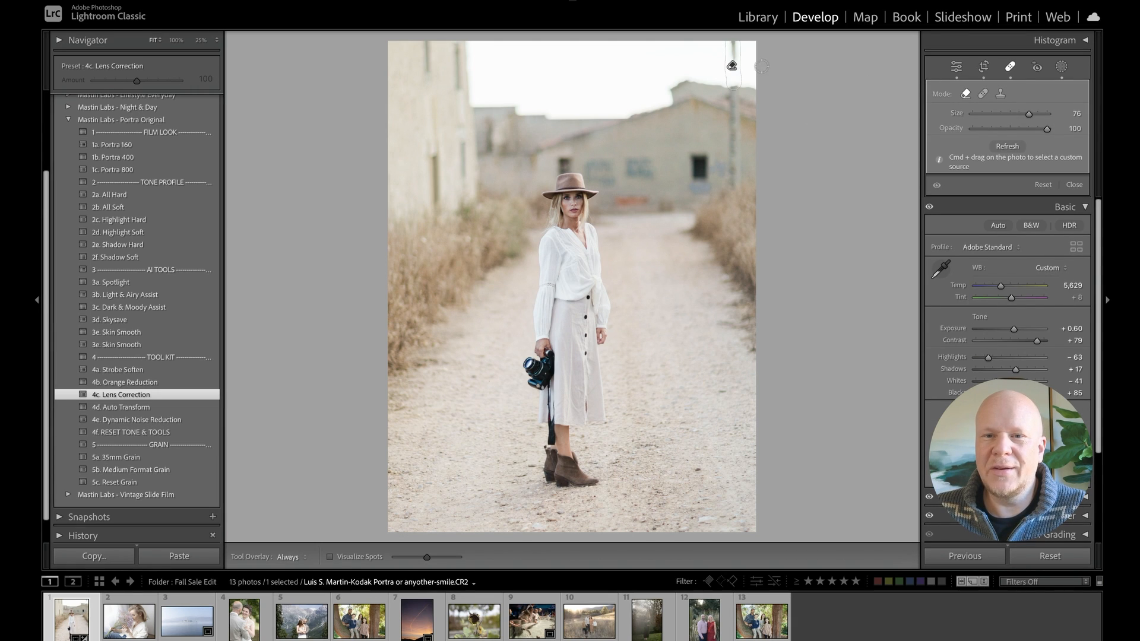
drag(730, 54, 730, 48)
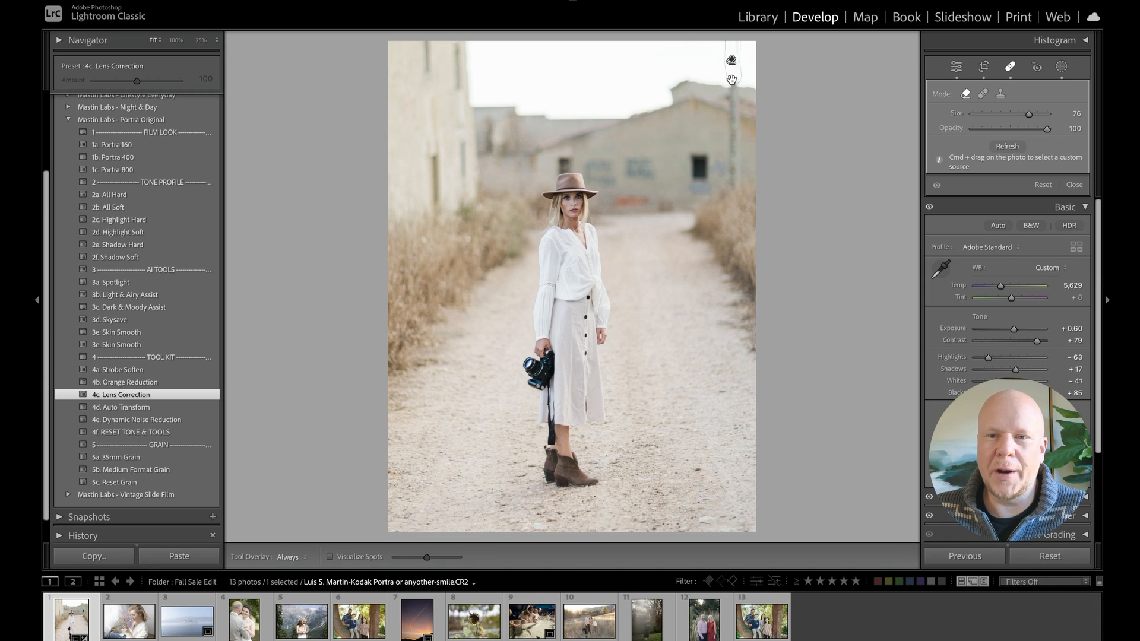
drag(719, 72, 743, 82)
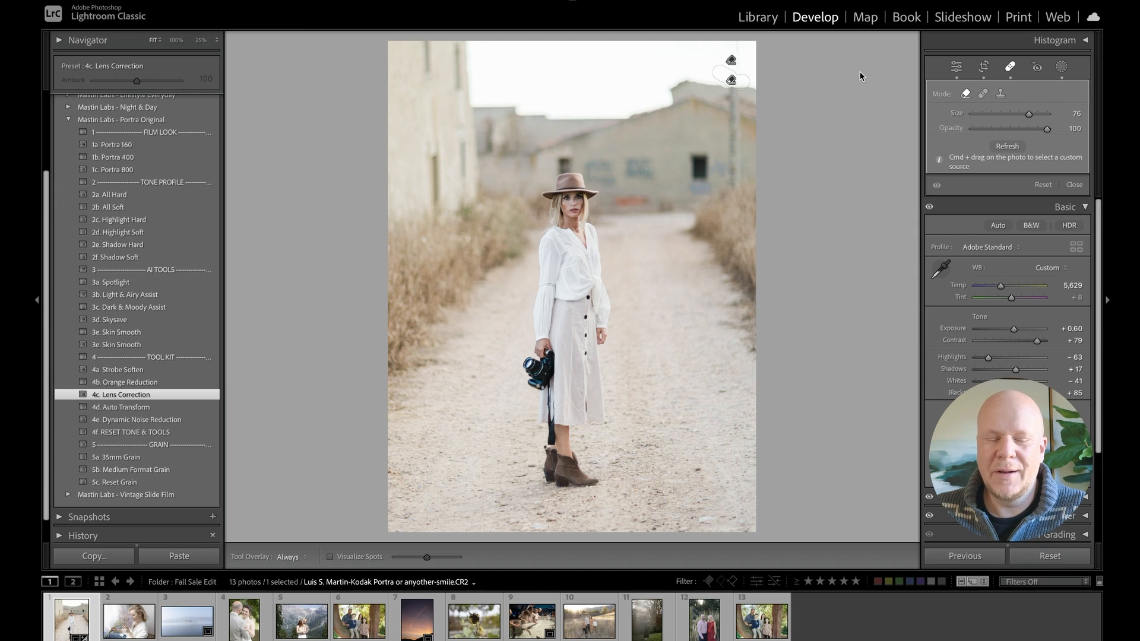
key(q)
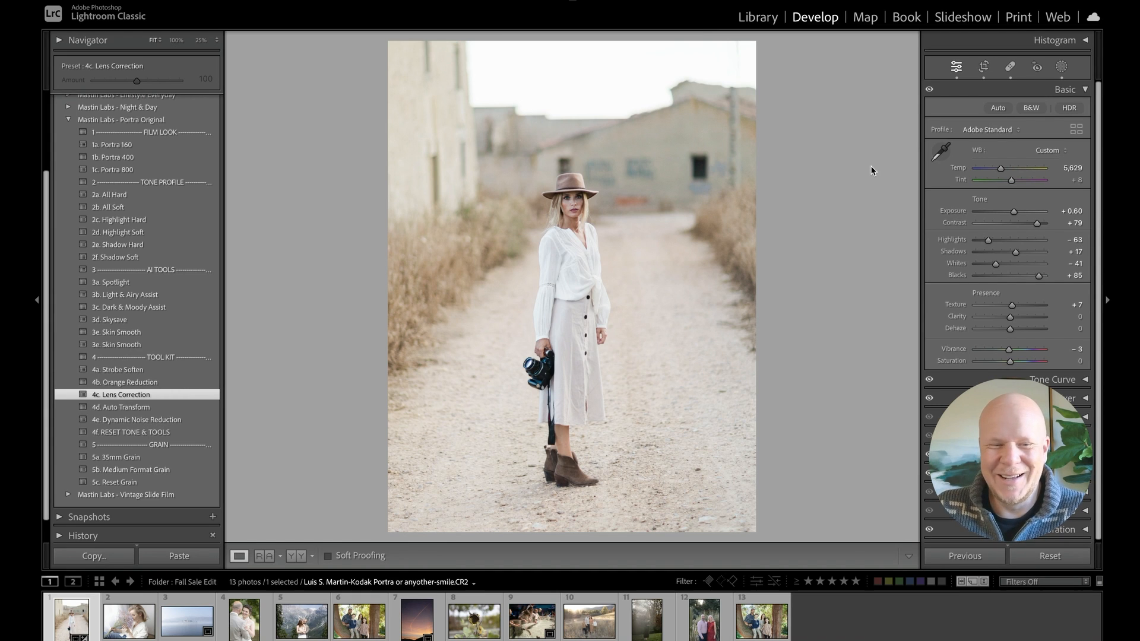
key(backslash)
key(backslash)
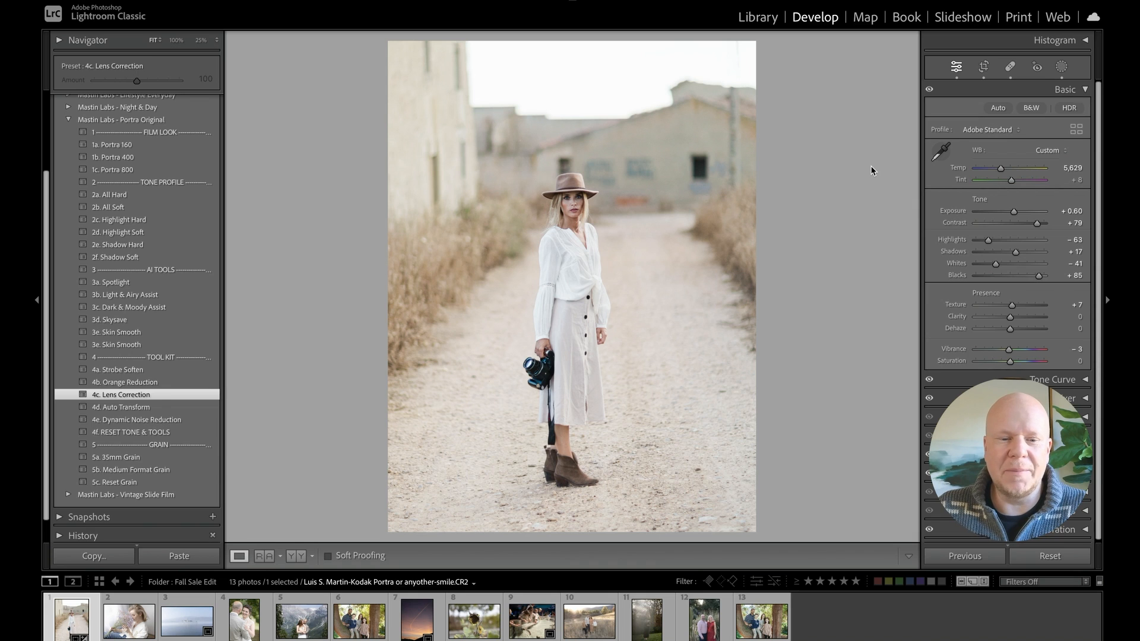
Move on to the photo of the woman holding flowers and collapse the Mastin Labs - Portra Original preset group.
key(Right)
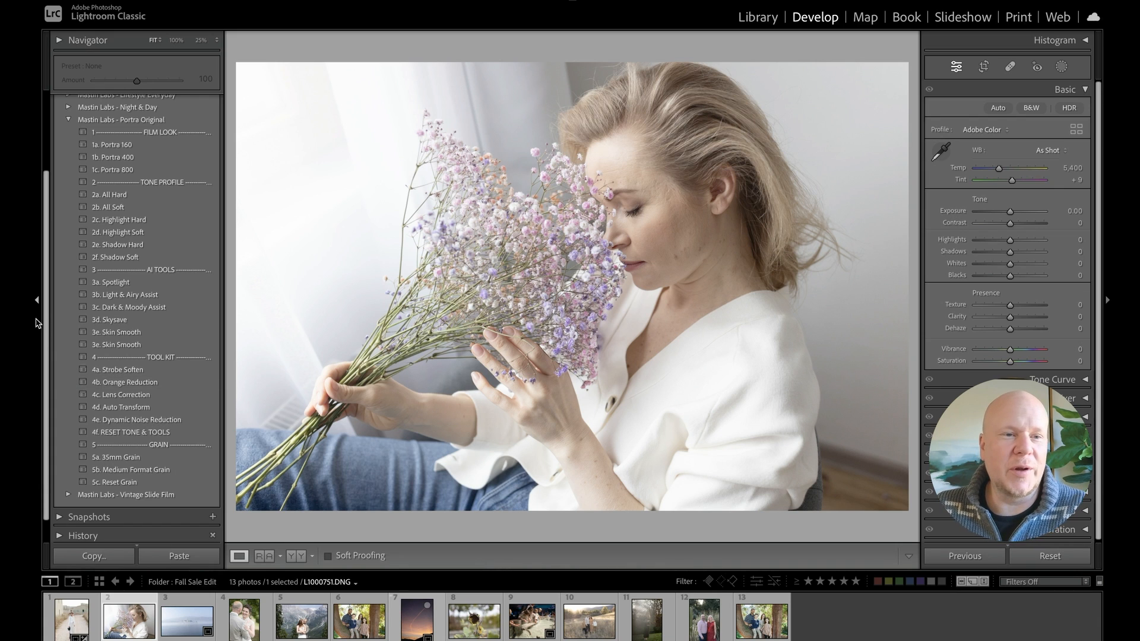
click(69, 120)
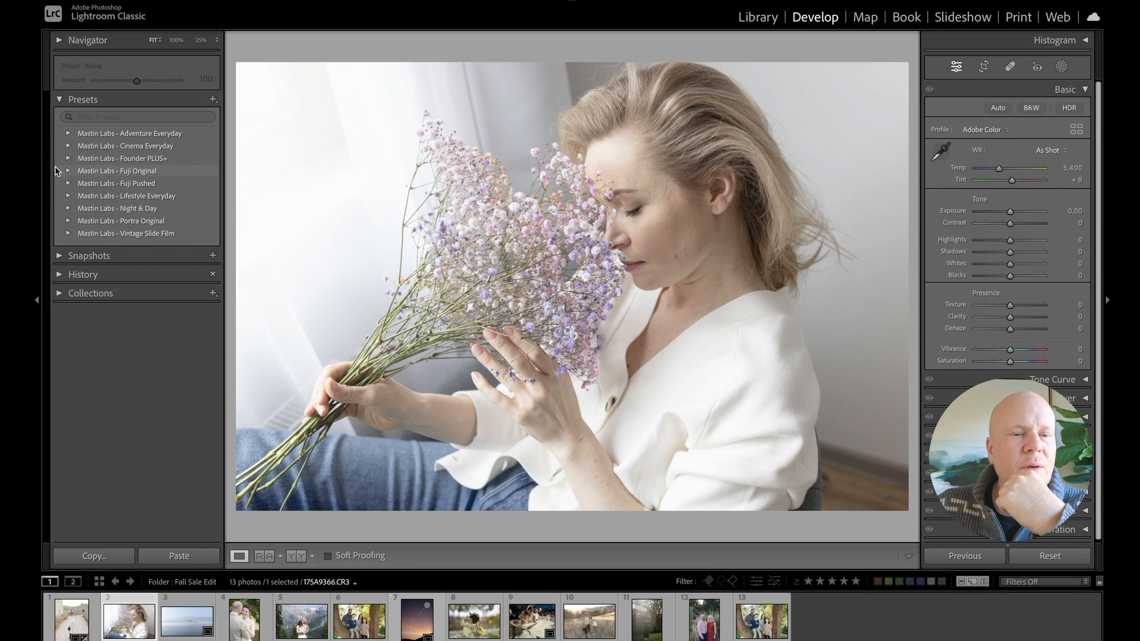
Apply the 1c. Tri-X 400 preset from Mastin Labs - Adventure Everyday and lower the exposure to -0.70.
click(67, 134)
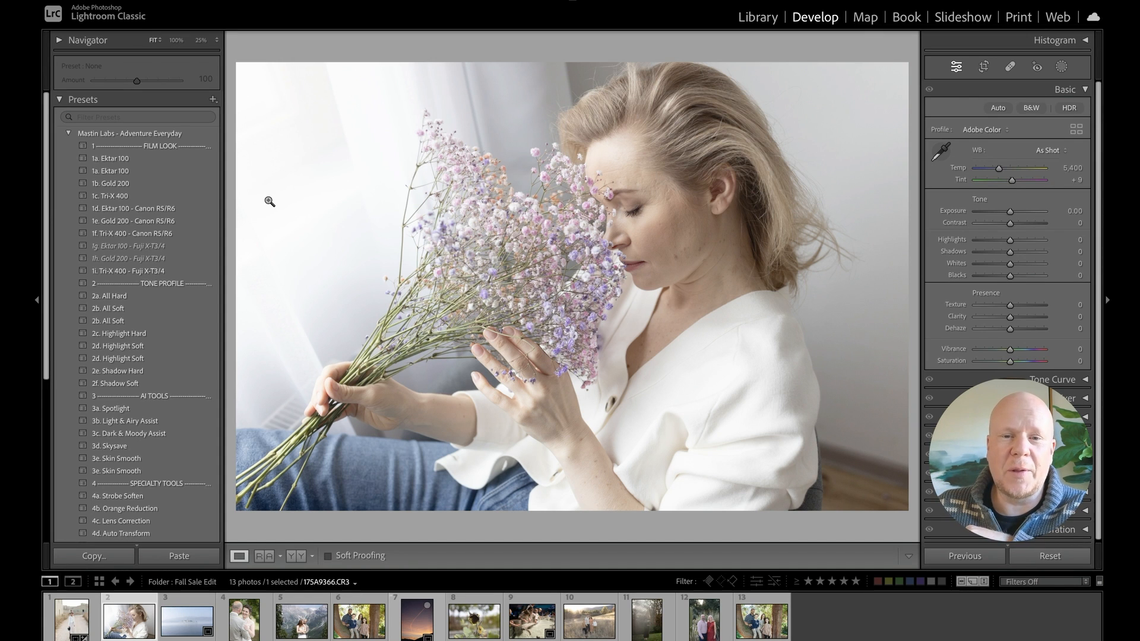
click(155, 199)
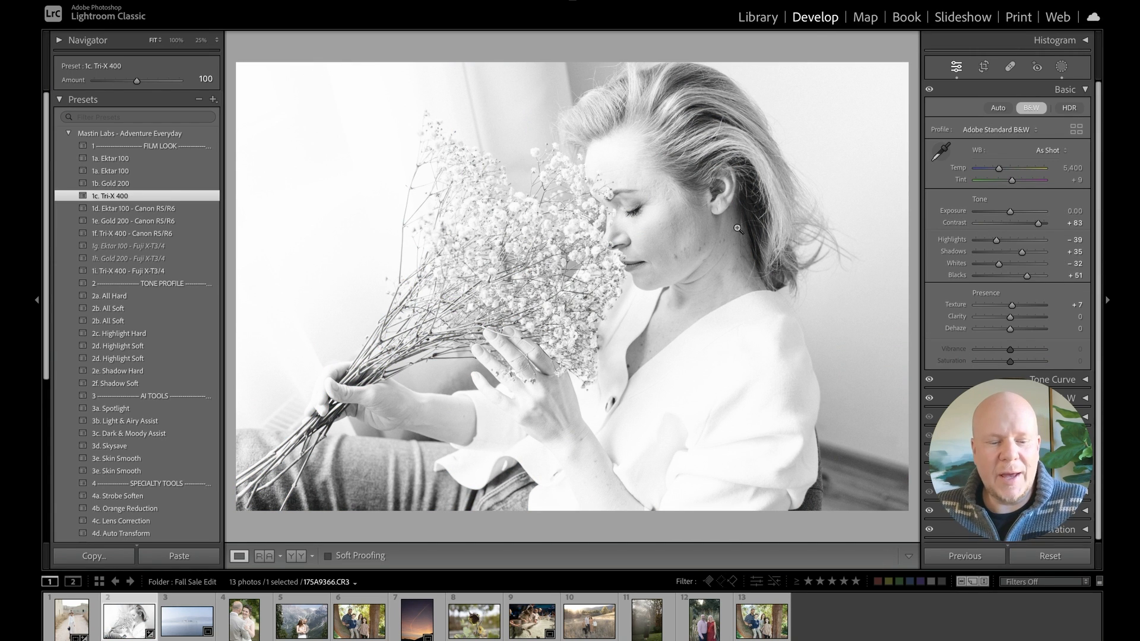
key(ctrl+z)
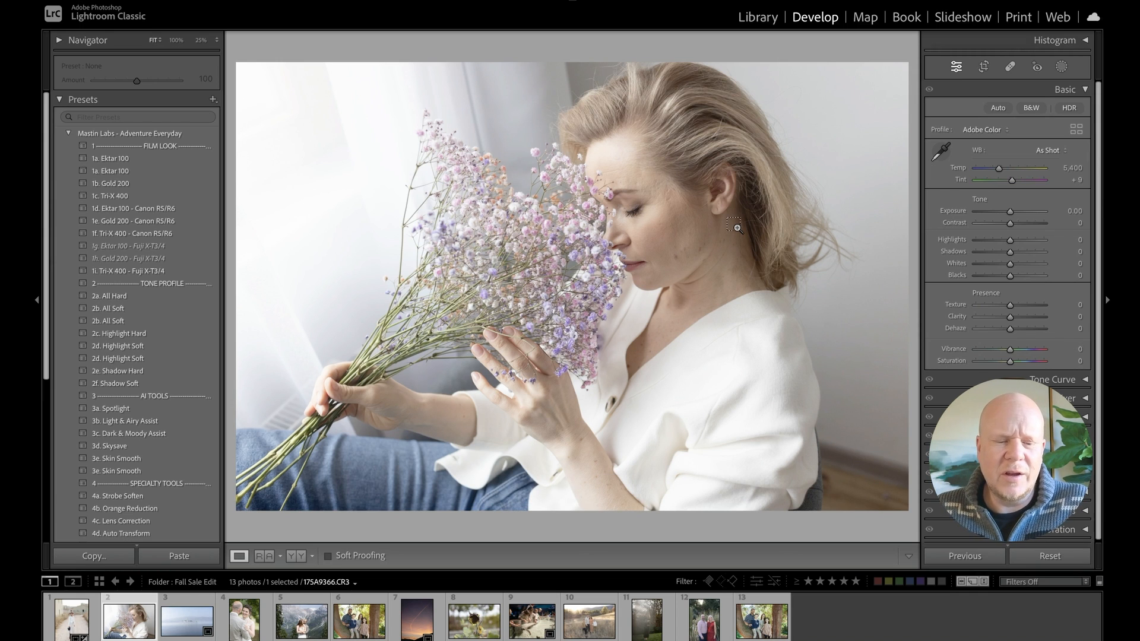
key(ctrl+y)
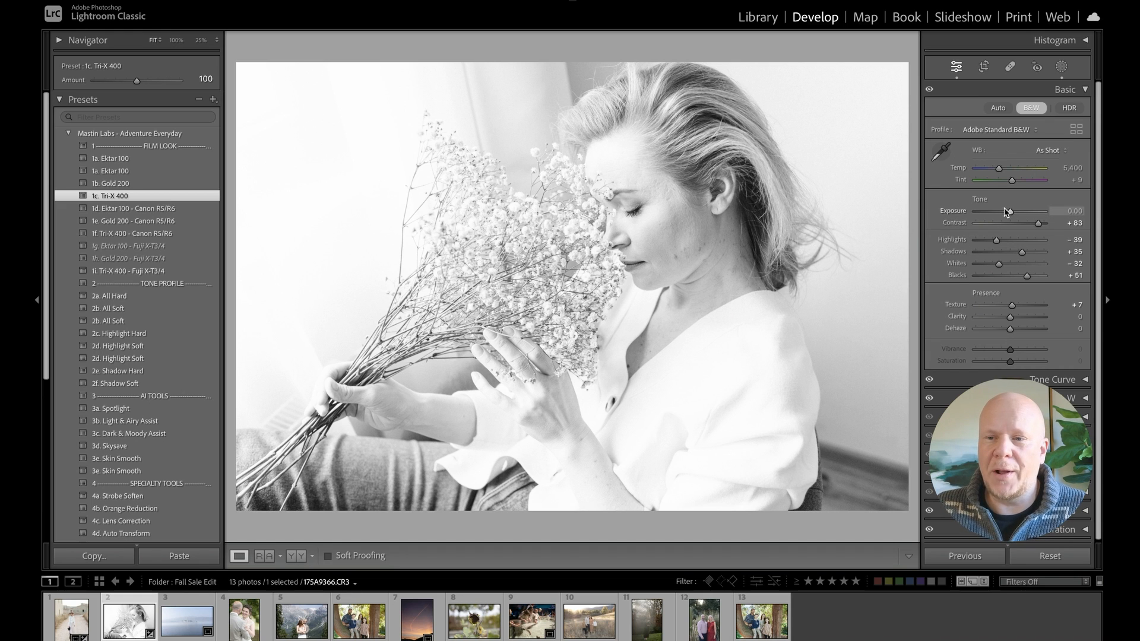
drag(1011, 214, 1005, 214)
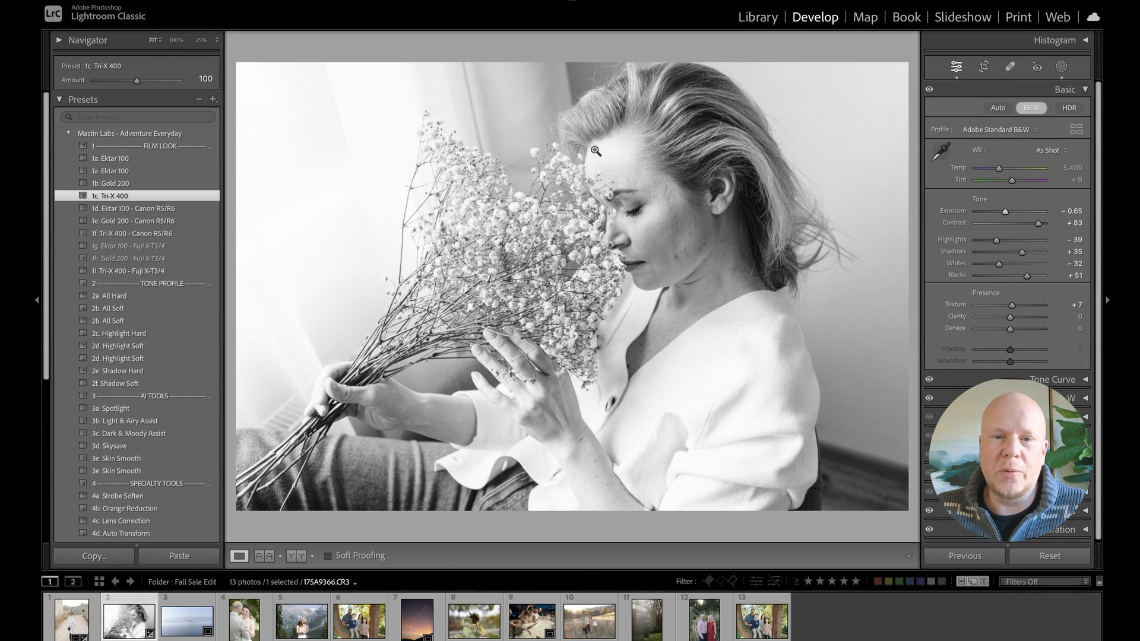
drag(1006, 213, 1006, 215)
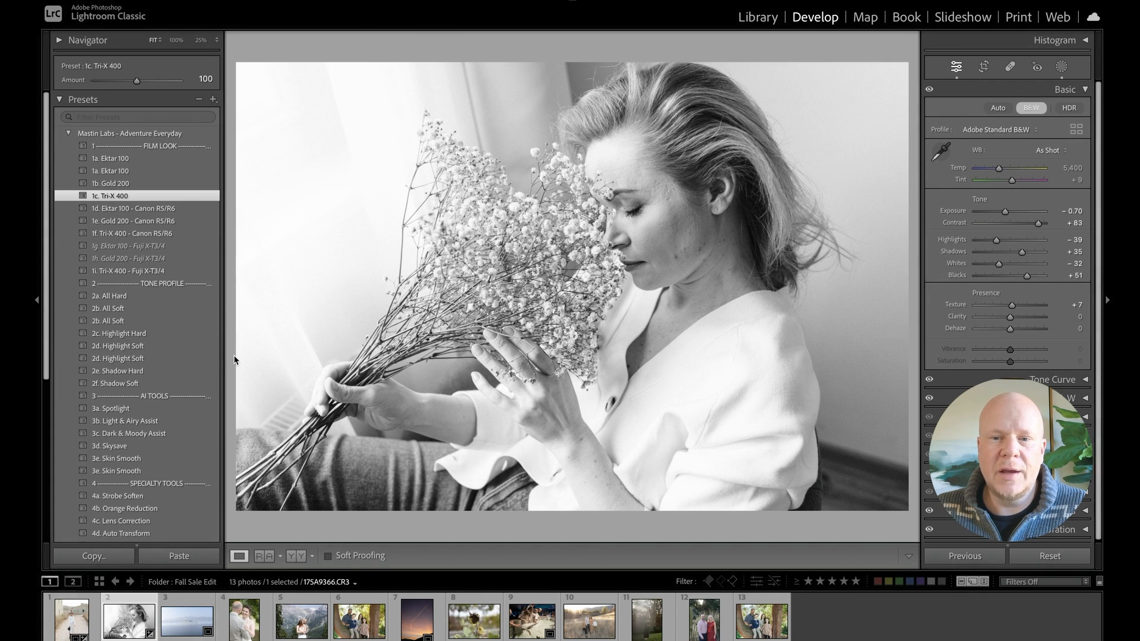
Apply the 2d. Highlight Soft tone profile and inspect the white blouse, skin and flowers at 100% zoom.
click(209, 358)
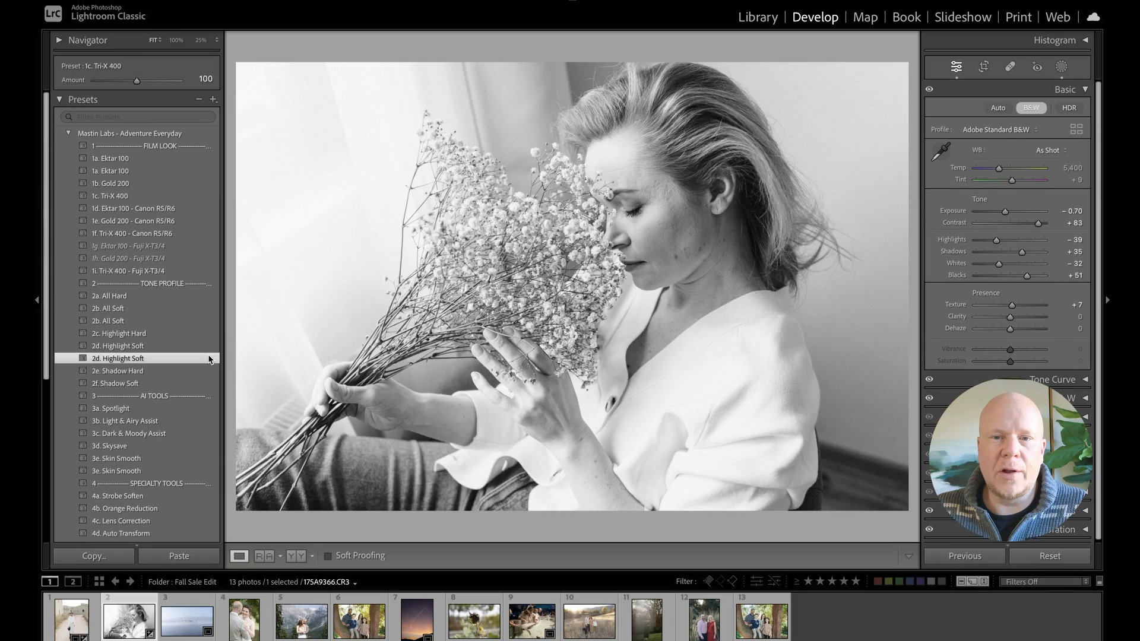
click(612, 154)
scroll(563, 250, down, 15)
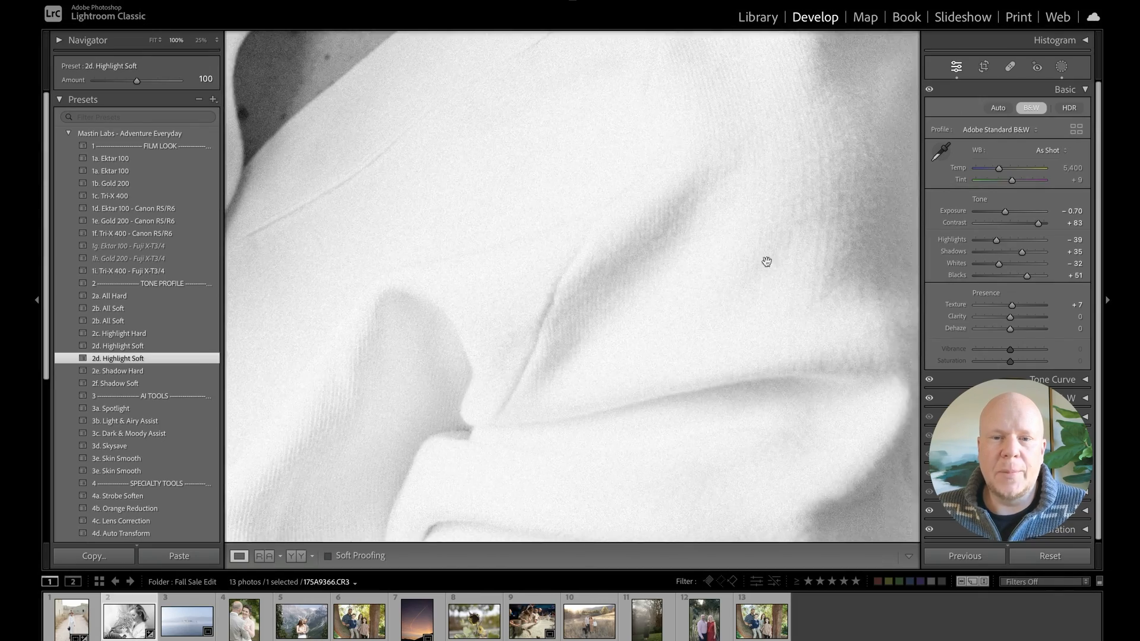
drag(491, 191, 573, 456)
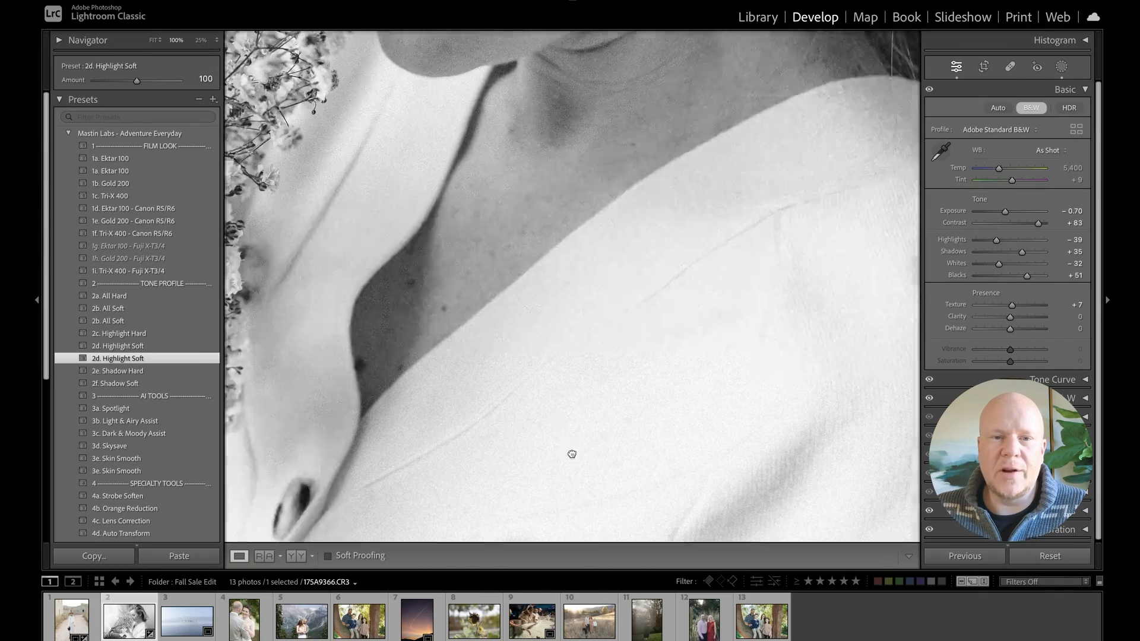
drag(469, 112, 791, 226)
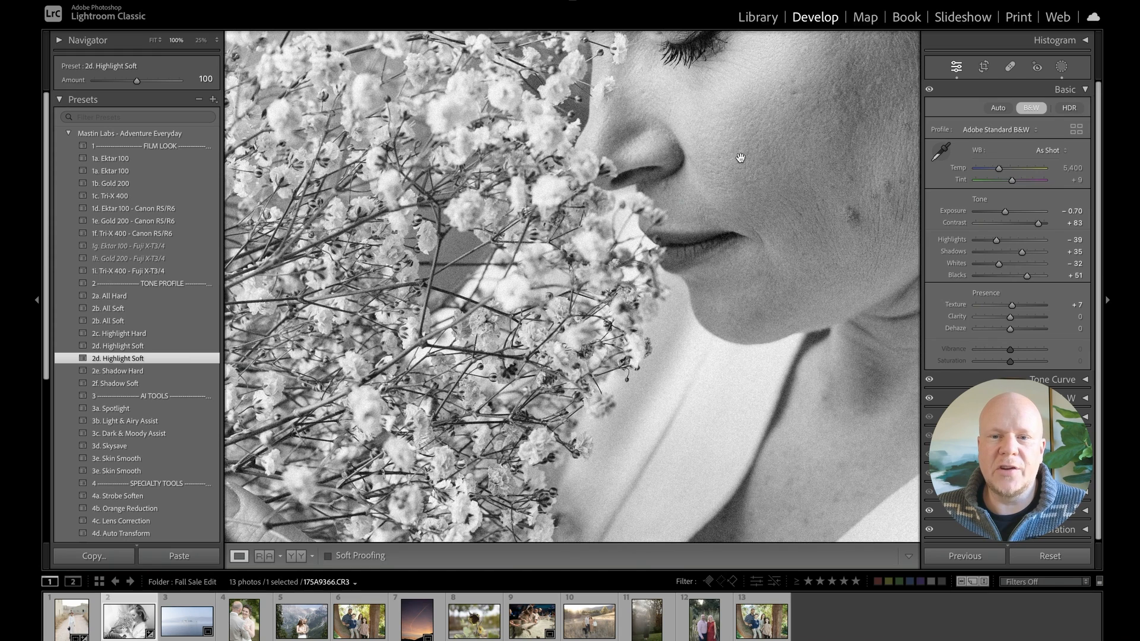
click(692, 274)
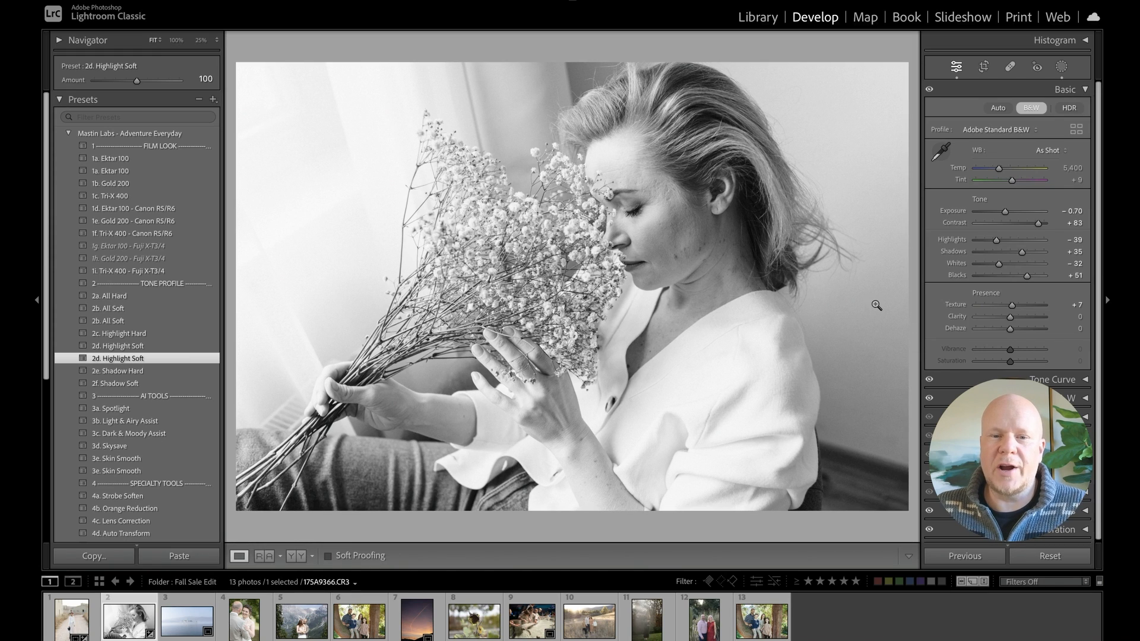
Compare the black-and-white edit with the original and reset all adjustments on the photo.
key(backslash)
key(backslash)
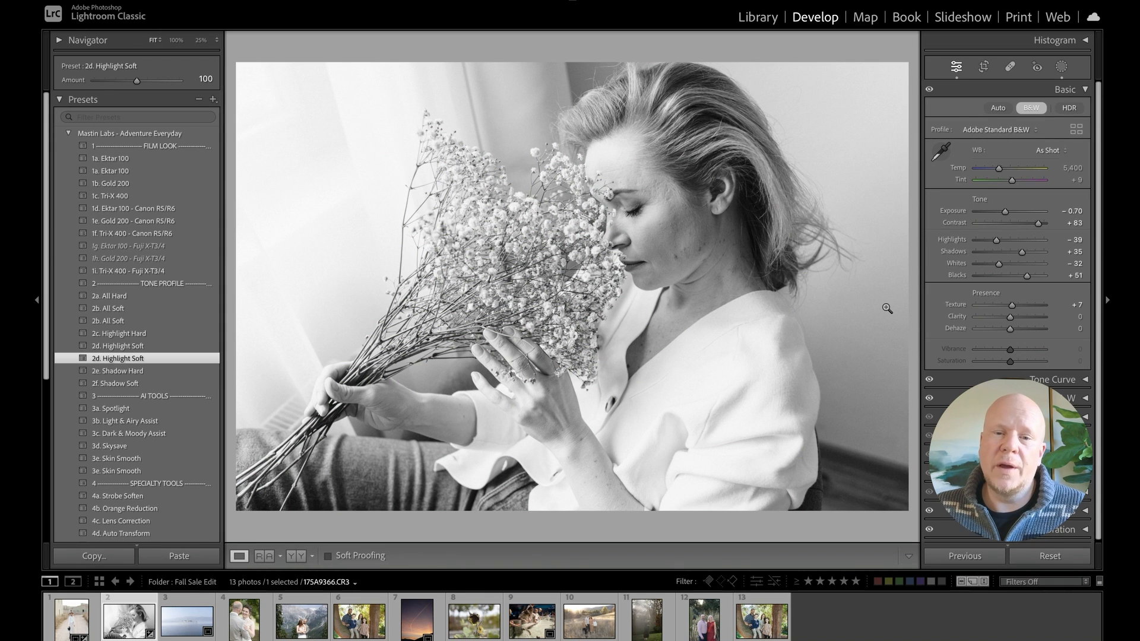
click(1050, 555)
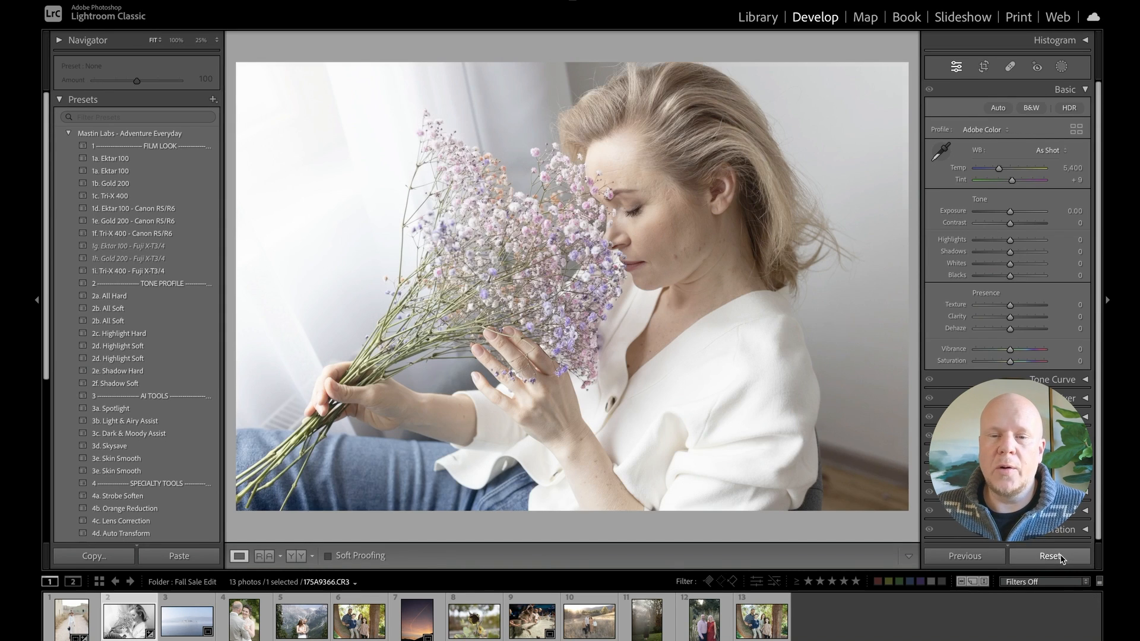
Apply the 1f. Portra 160 - MUTED preset from Mastin Labs - Founder PLUS+ to the flower portrait.
click(70, 133)
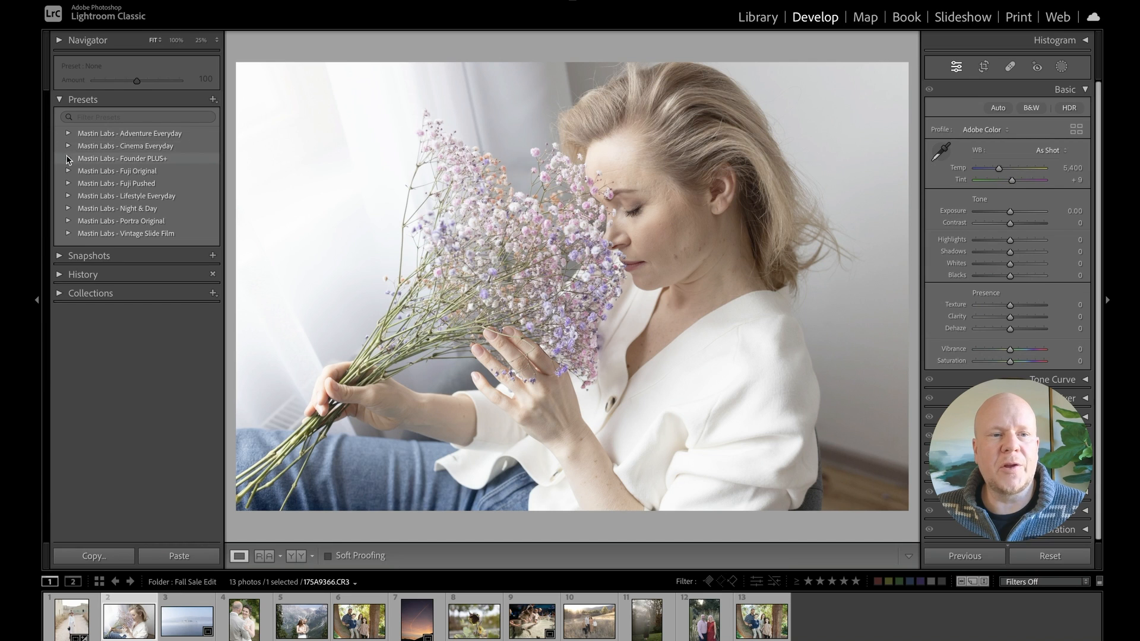
click(69, 158)
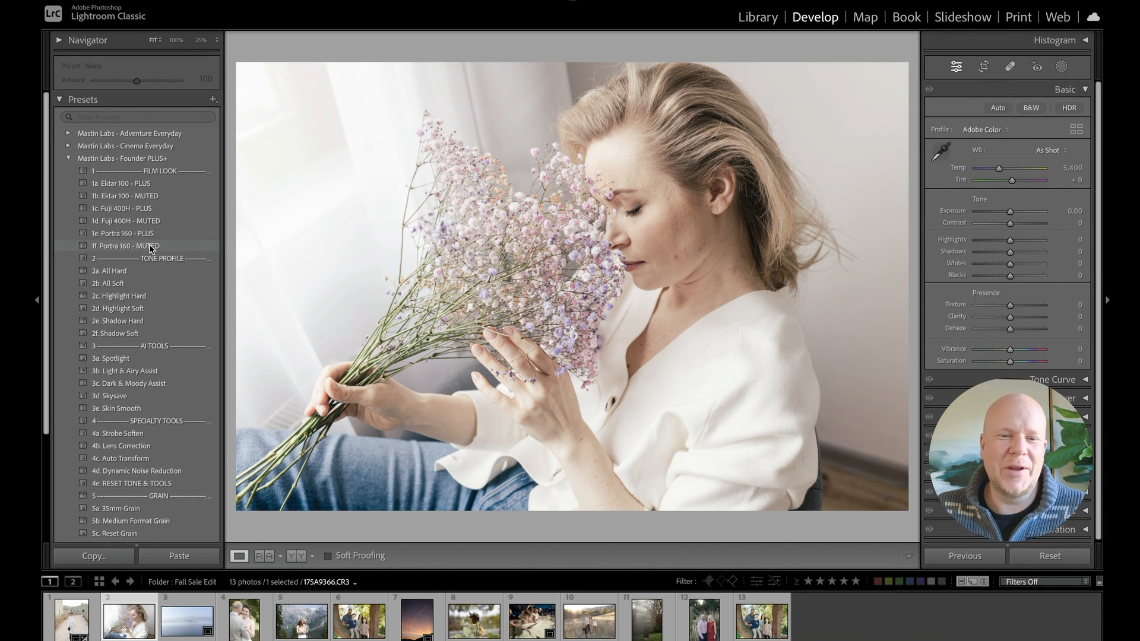
click(150, 246)
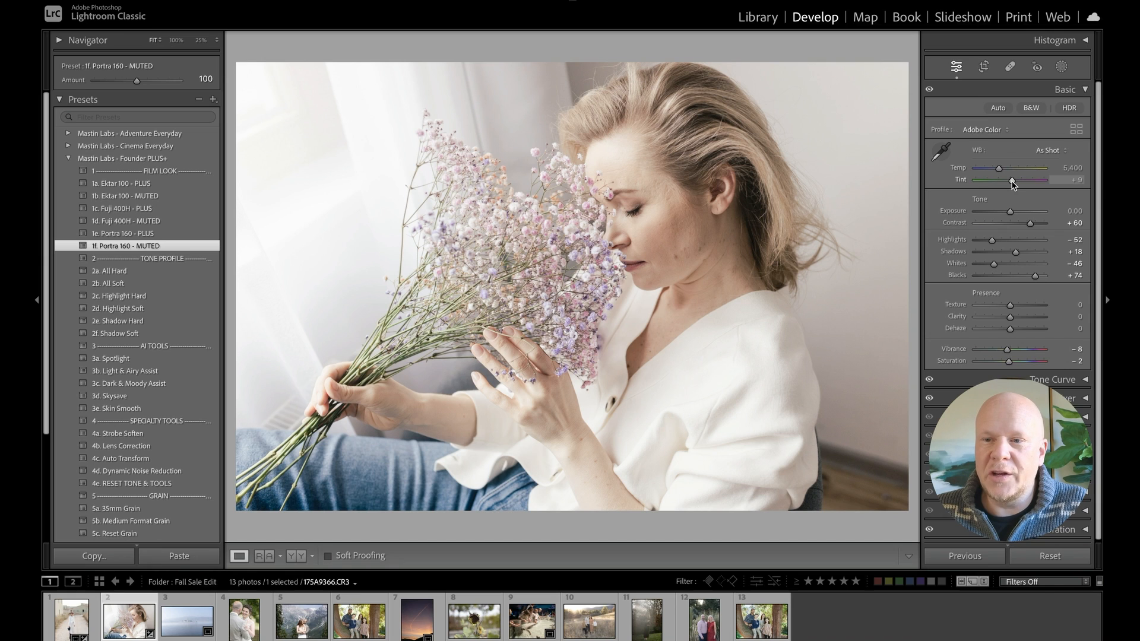
Set the Tint to +6 and the Exposure to -0.15, and compare the result with the original.
drag(1013, 184, 1009, 214)
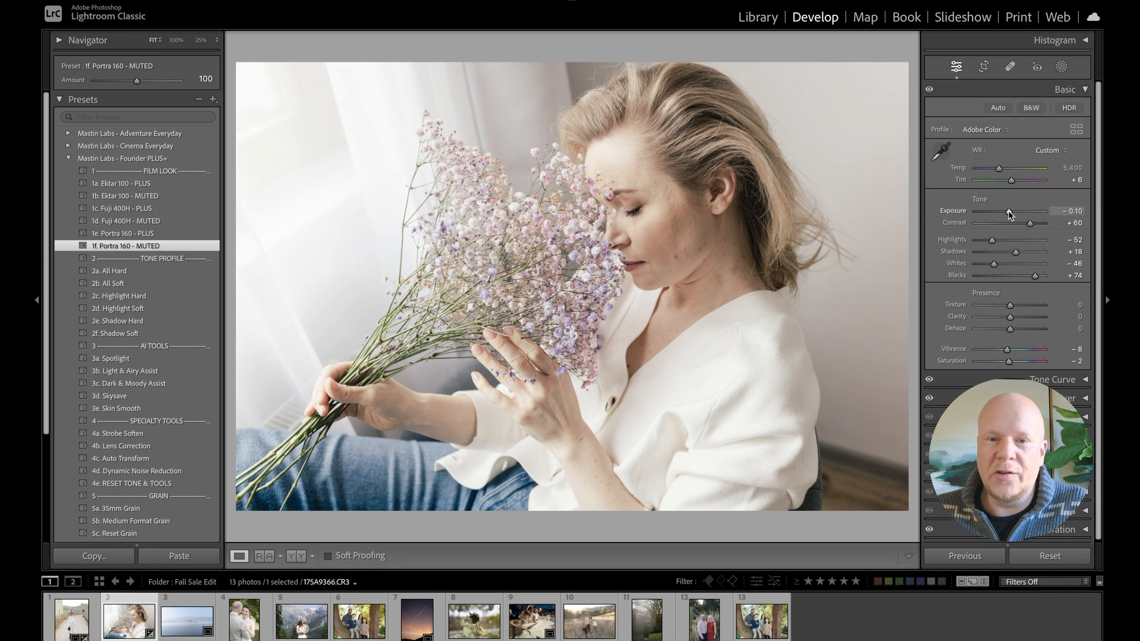
key(backslash)
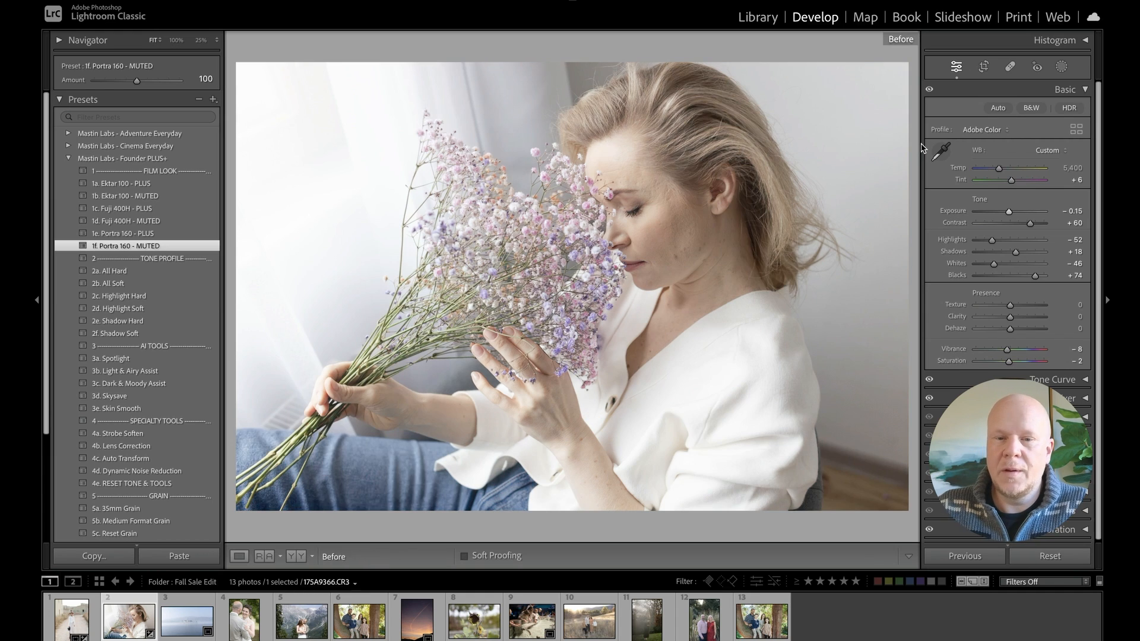
key(backslash)
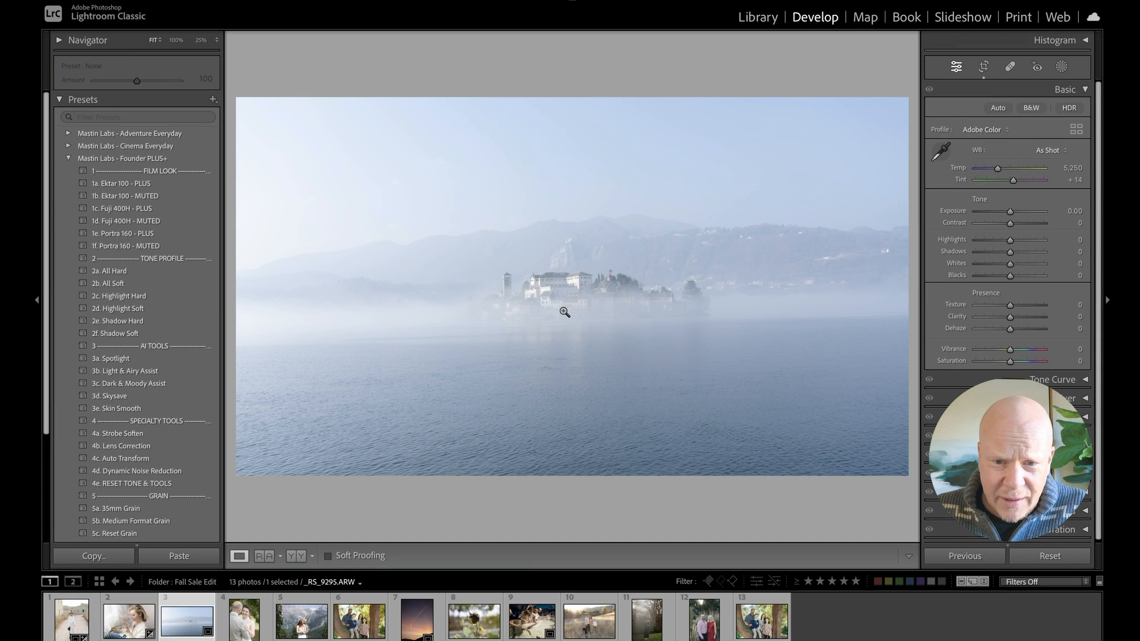
On the misty island photo, reset the existing crop, straighten it by about 0.93 degrees and crop tighter from the upper edge.
key(r)
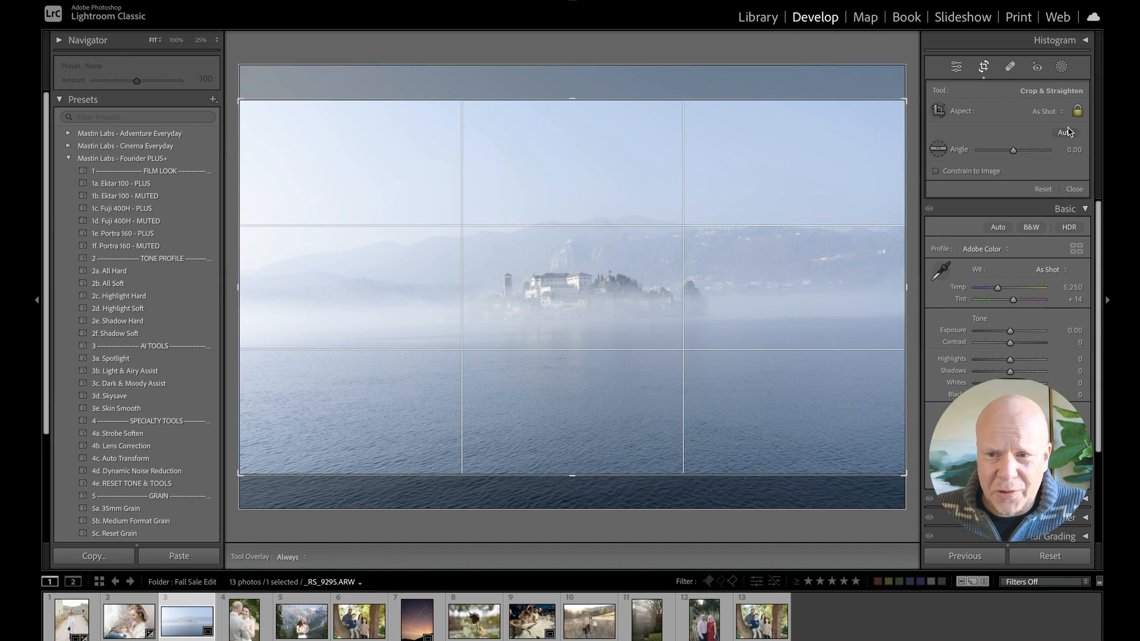
click(1043, 188)
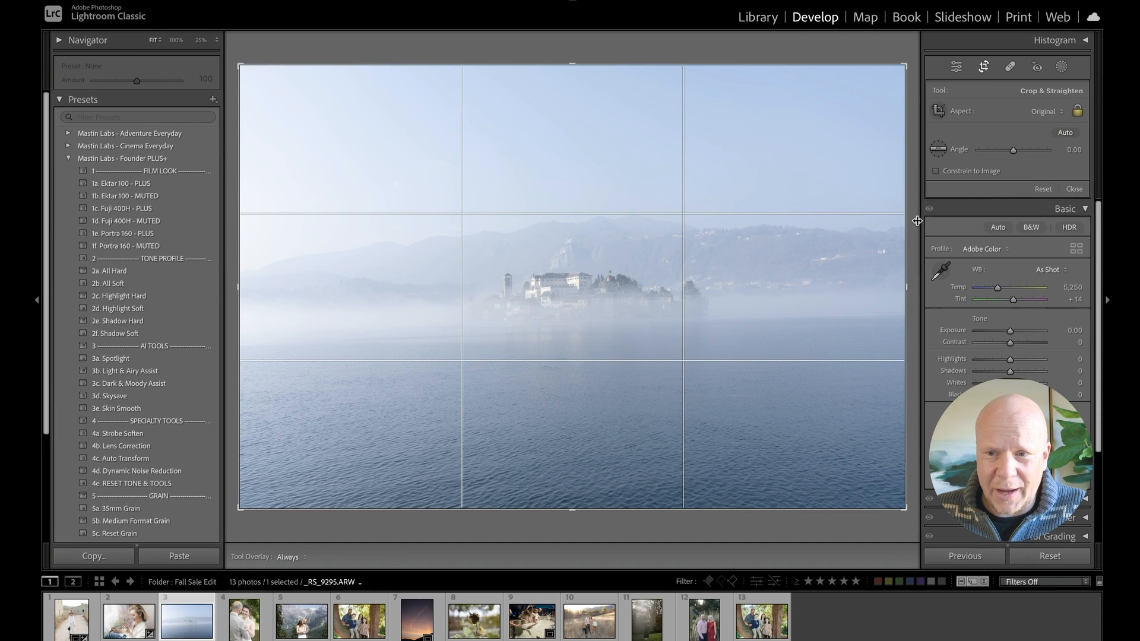
drag(913, 219, 913, 227)
drag(586, 70, 585, 110)
key(Return)
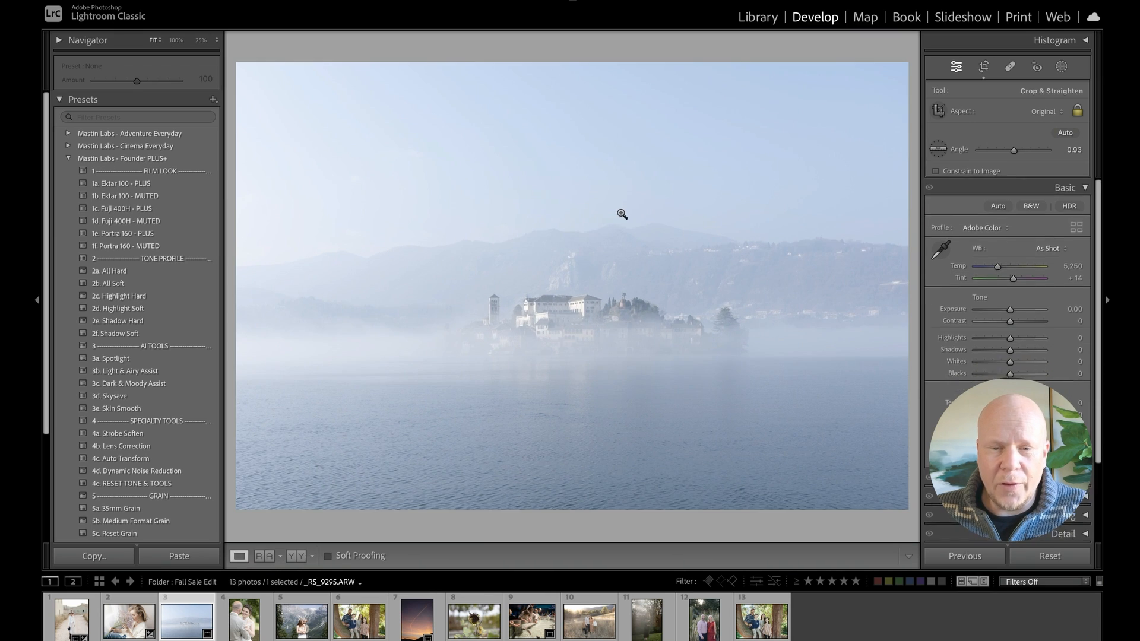
Rotate the crop to about 1.31 degrees, tighten it around the island, and shift the island slightly left within the frame.
key(r)
drag(875, 162, 873, 166)
drag(573, 111, 574, 130)
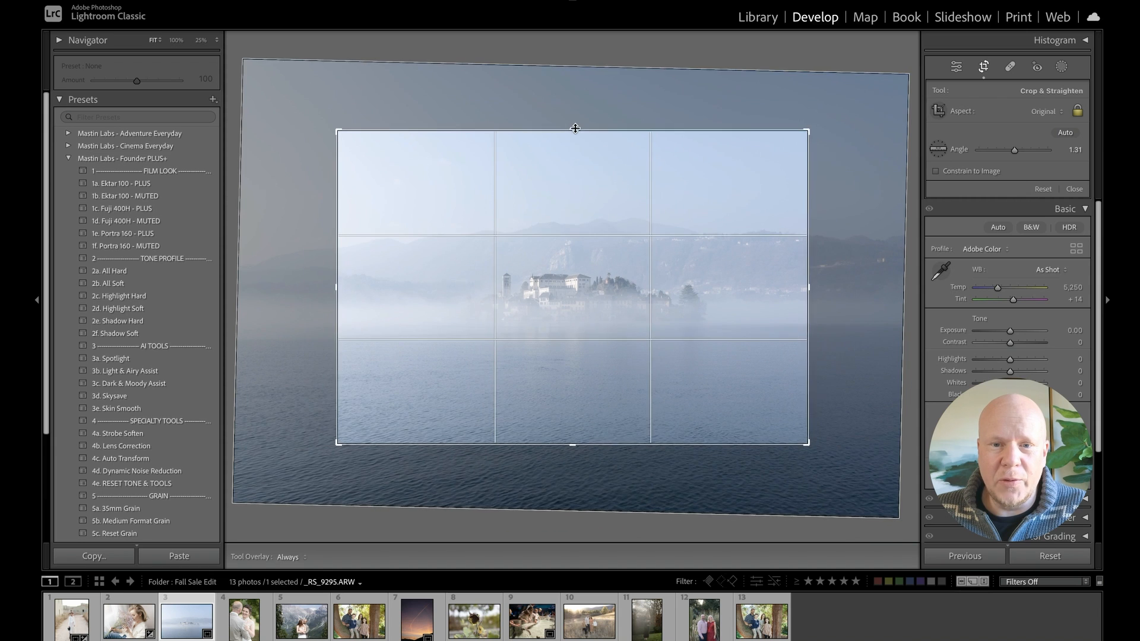
drag(607, 182, 602, 186)
key(Return)
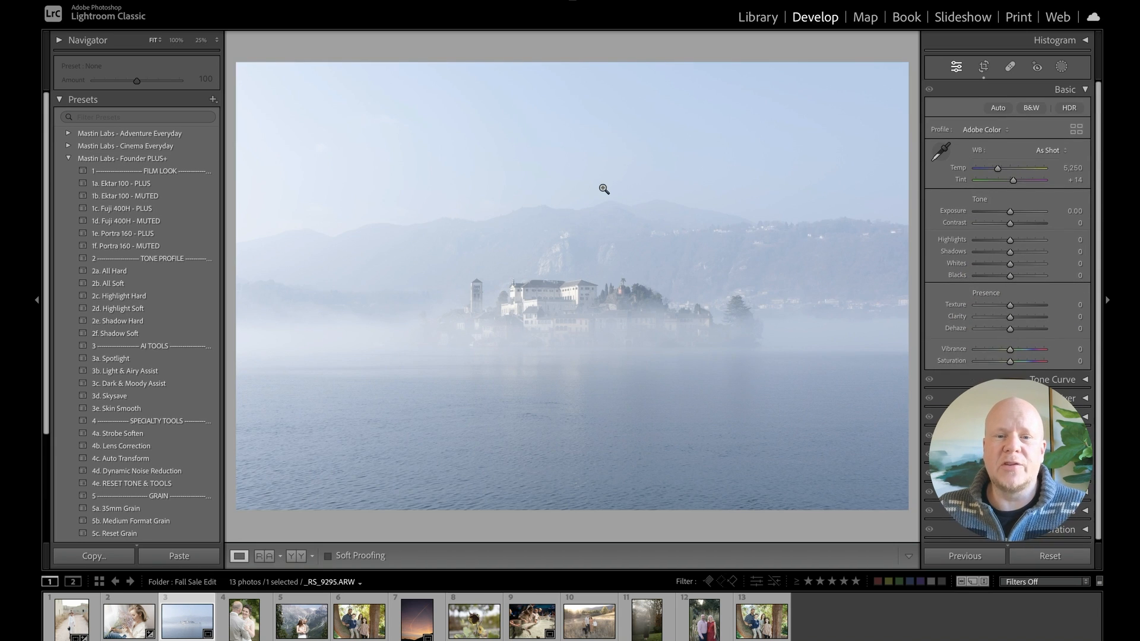
Crop even tighter with the island lower in the frame, and set the straightening angle to about 0.81 degrees.
key(r)
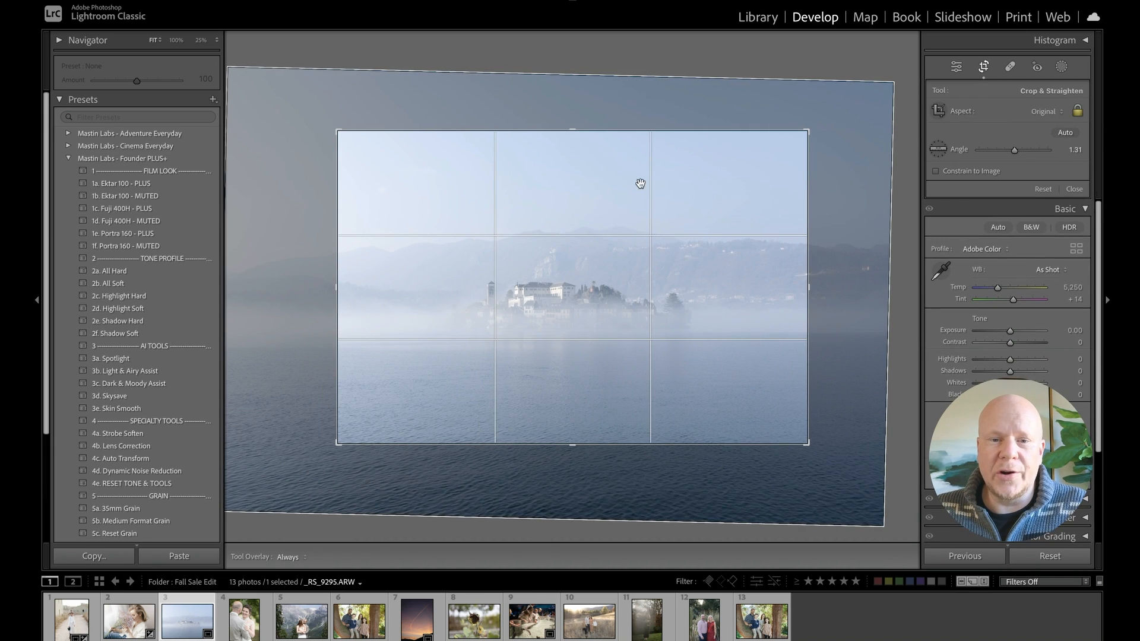
drag(579, 123, 580, 166)
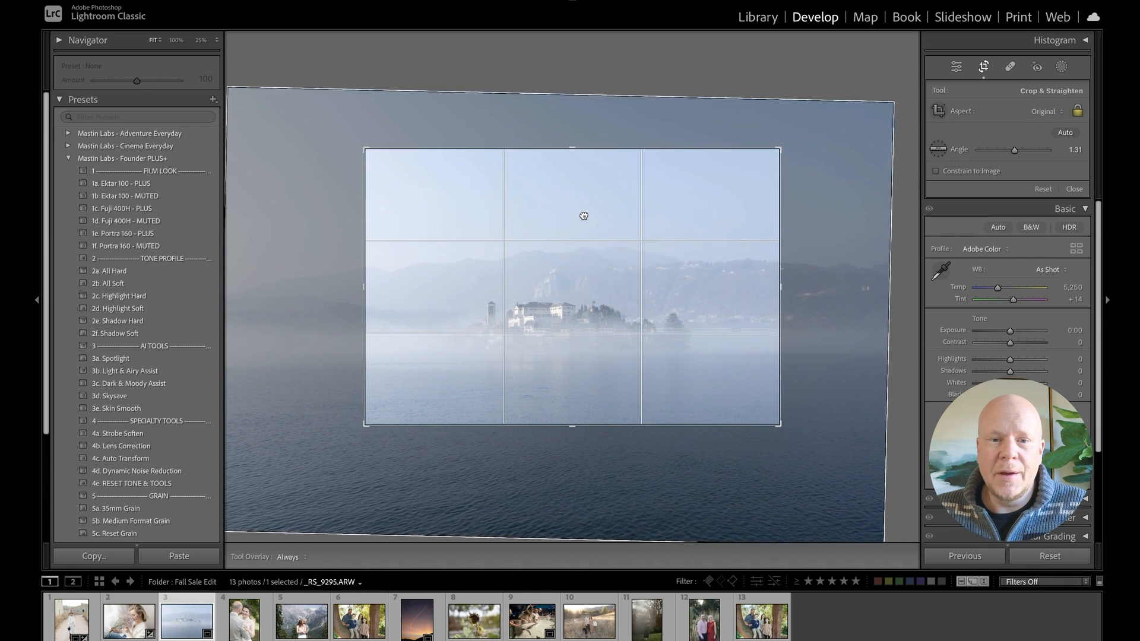
key(Return)
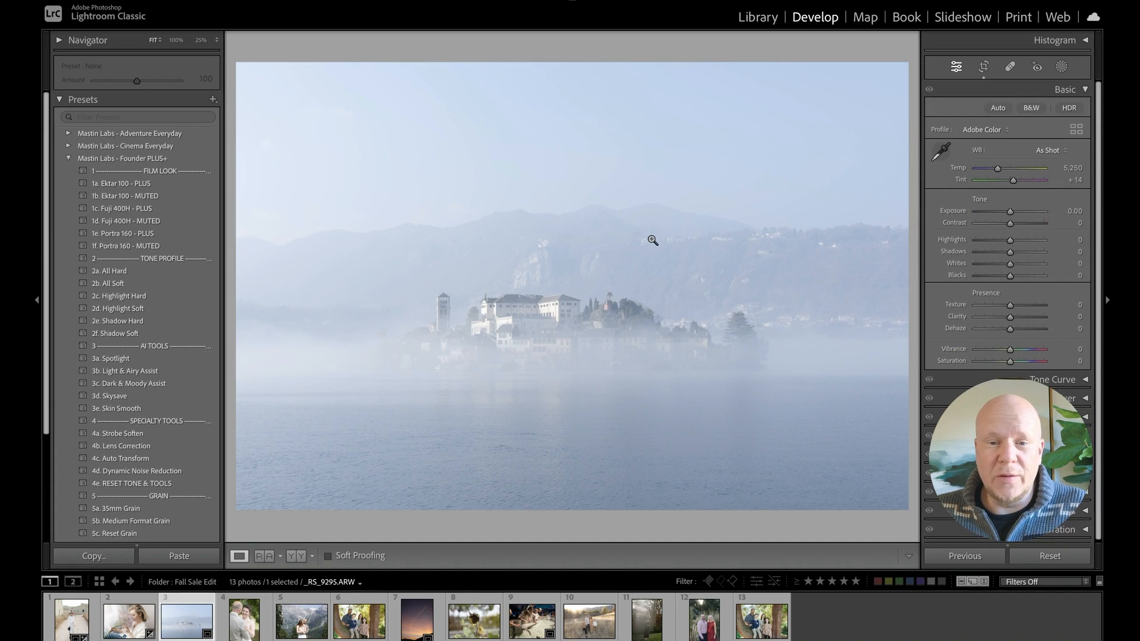
key(r)
drag(817, 223, 819, 217)
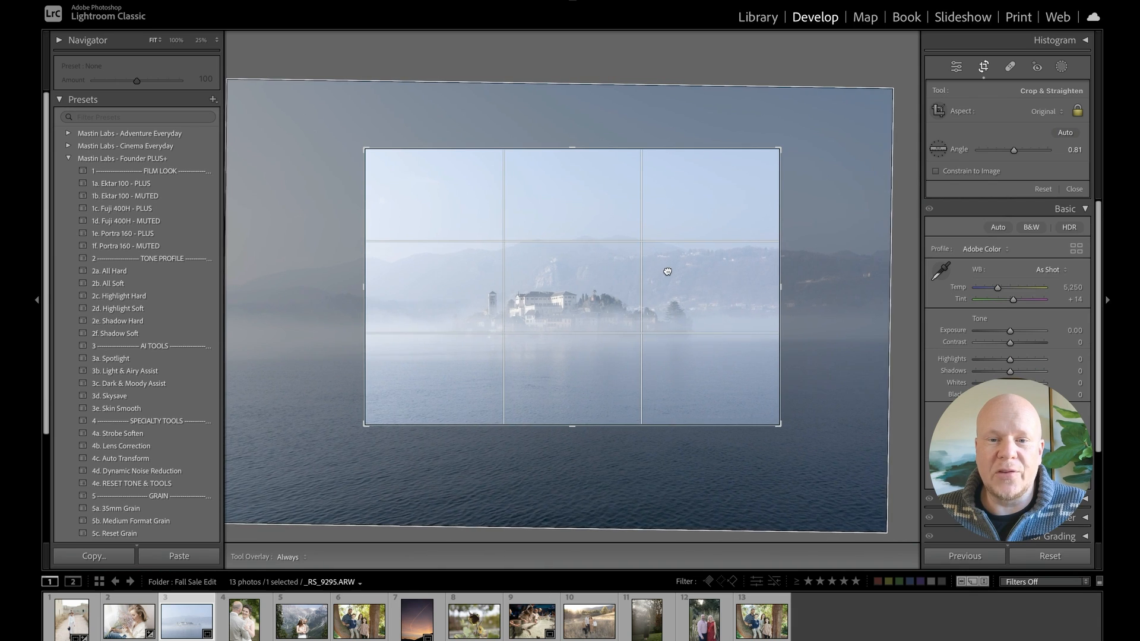
key(Return)
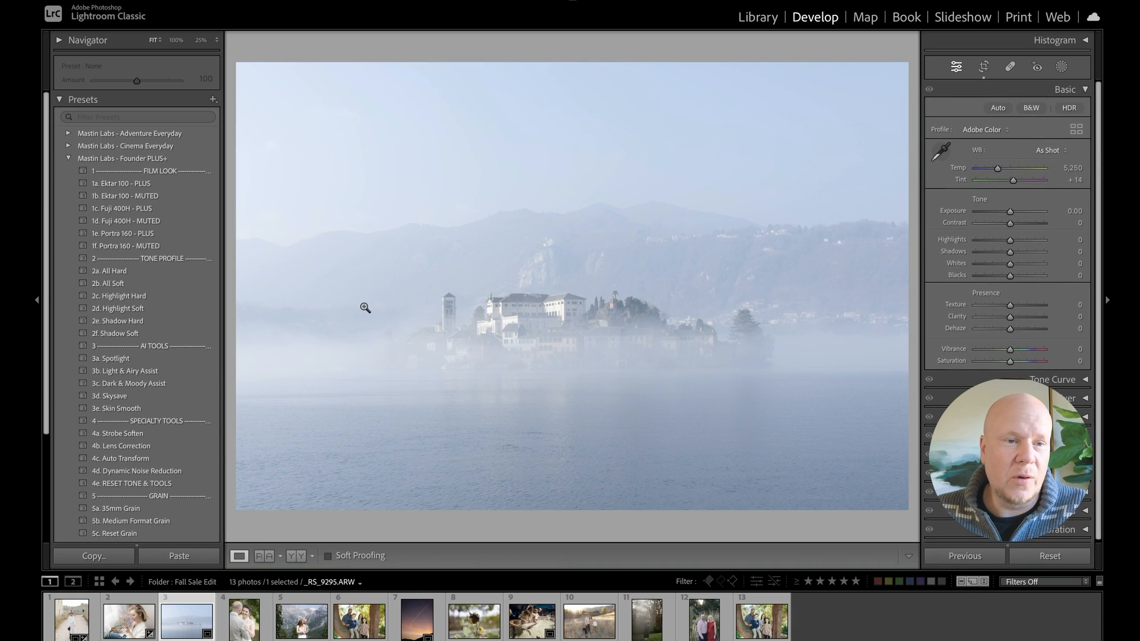
Apply the 1a. Ektar 100 preset from Mastin Labs - Adventure Everyday to the island photo and lower the exposure to -0.65.
click(69, 158)
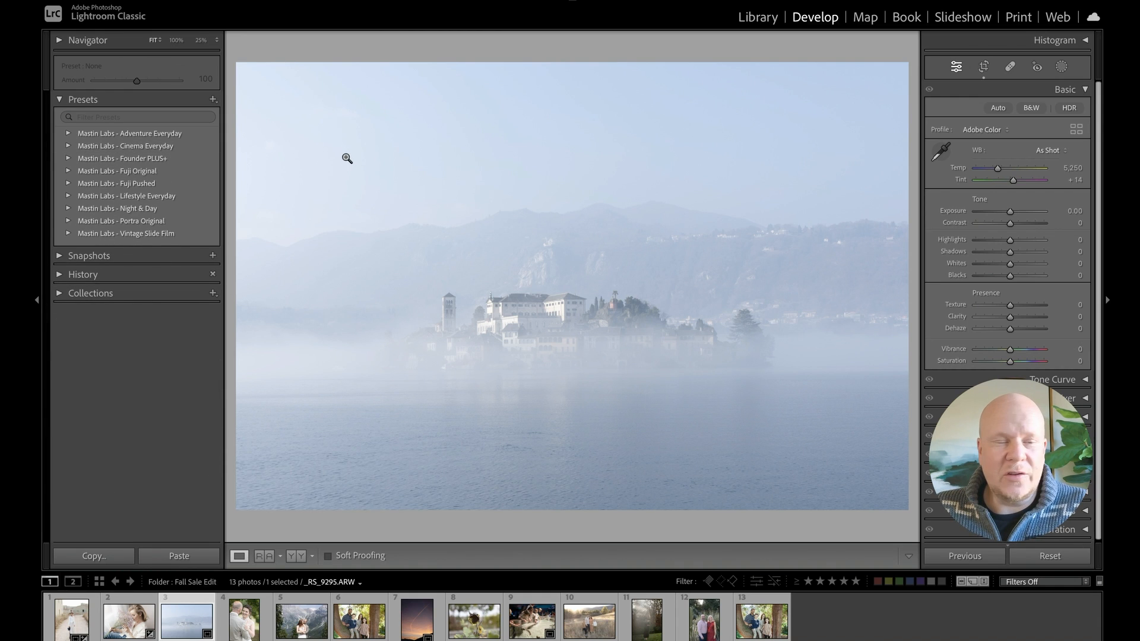
click(68, 135)
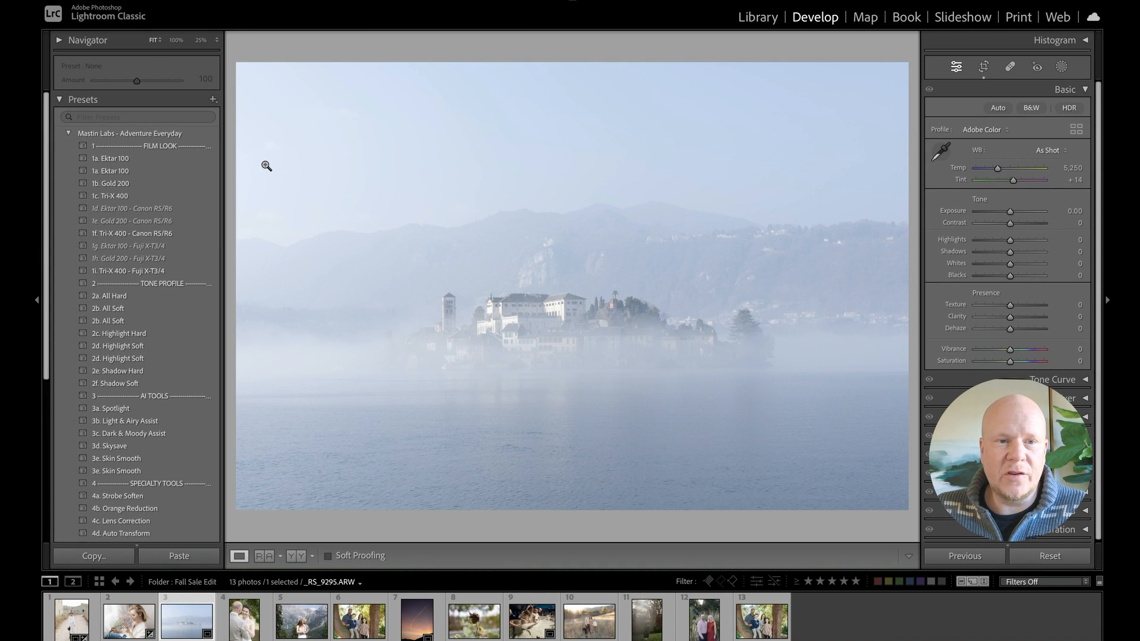
click(174, 161)
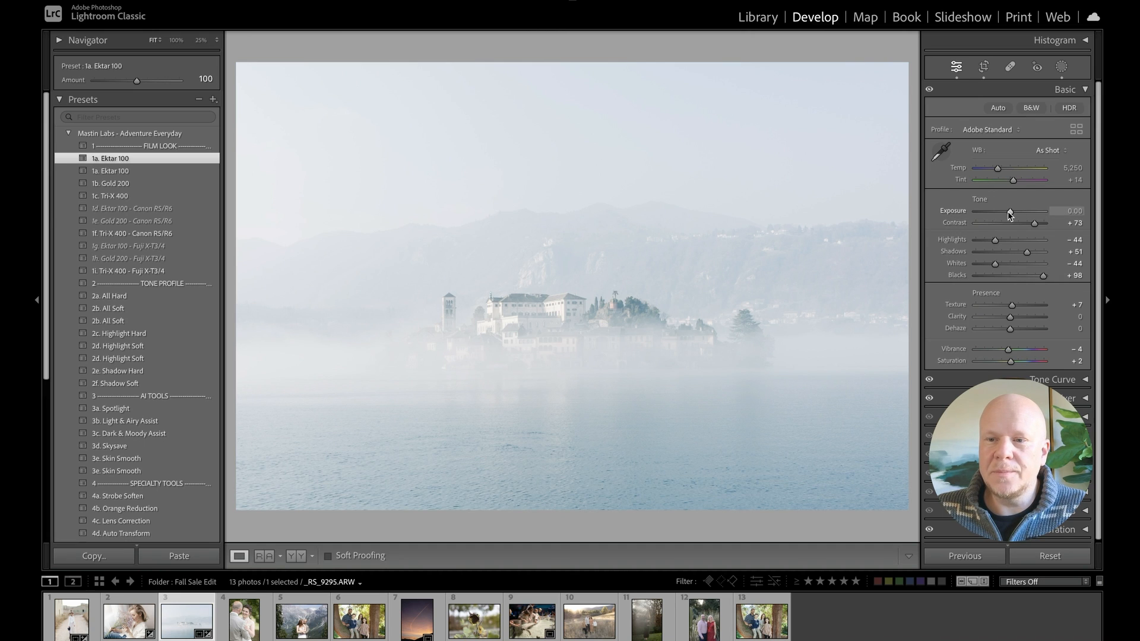
drag(1010, 213, 1006, 214)
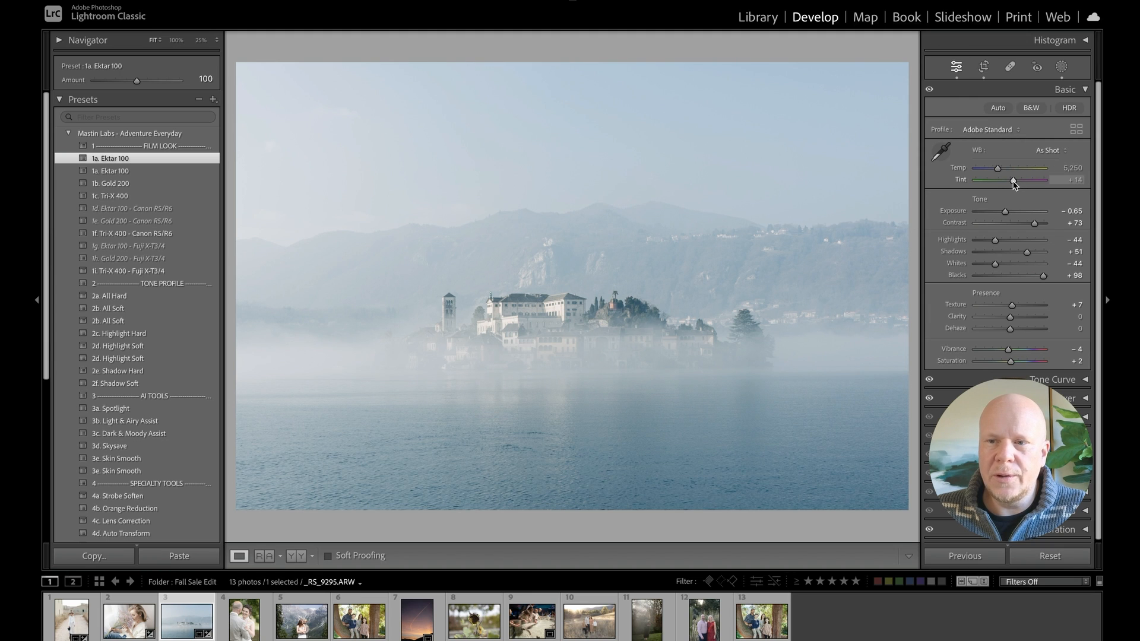
Set the island photo's white balance to a temperature of 5,722 and a tint of +16.
drag(1014, 185, 1015, 183)
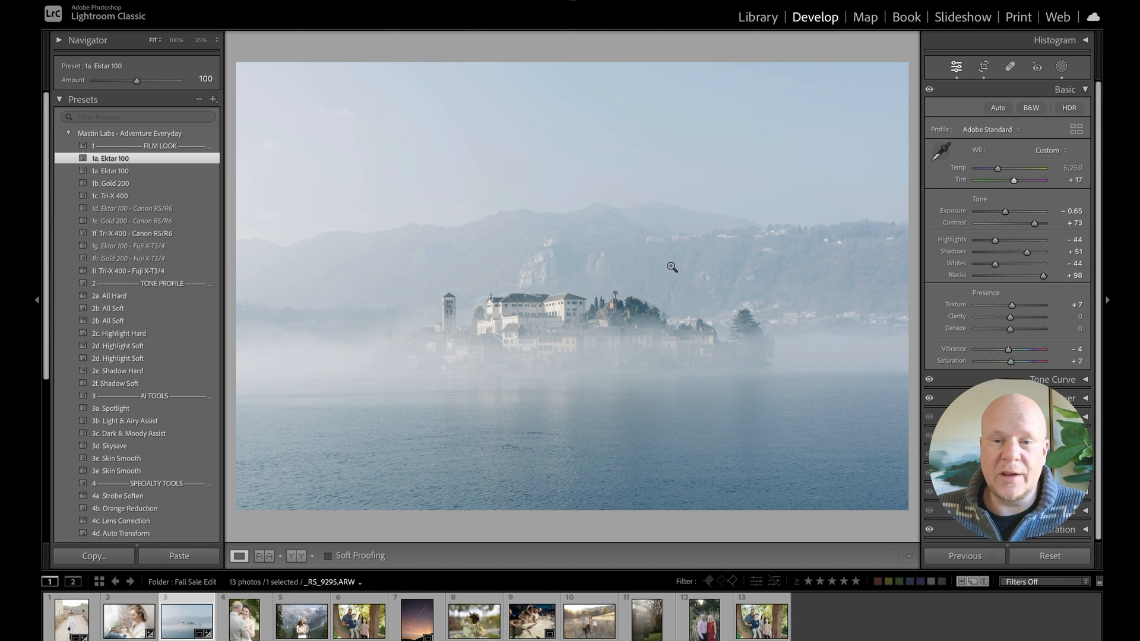
click(572, 305)
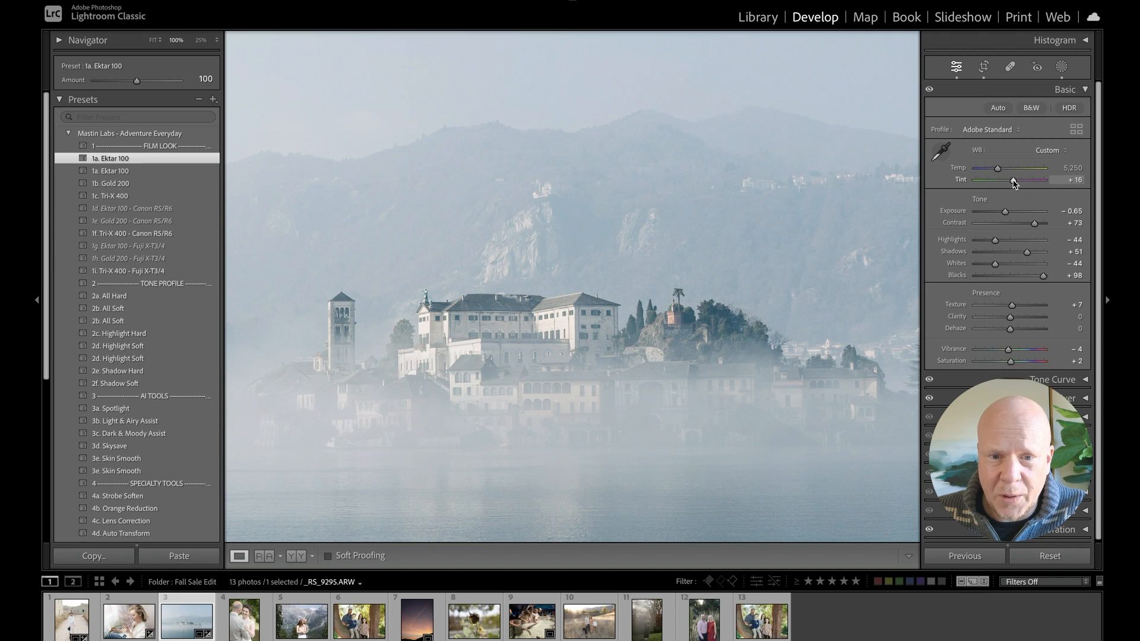
drag(1015, 180, 1014, 180)
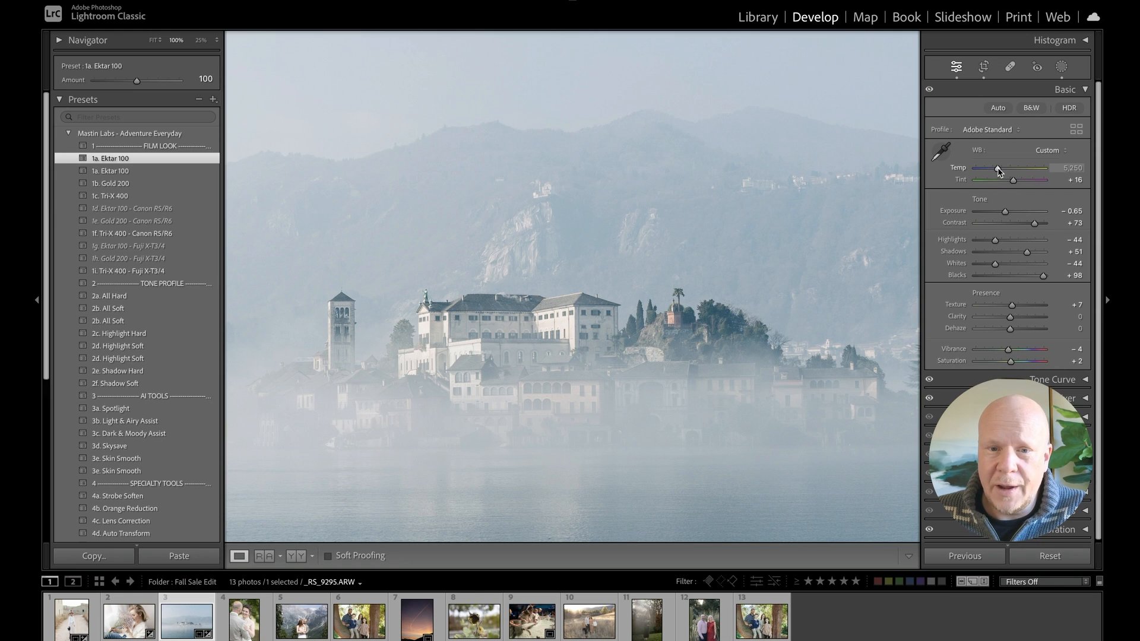
drag(999, 171, 1002, 170)
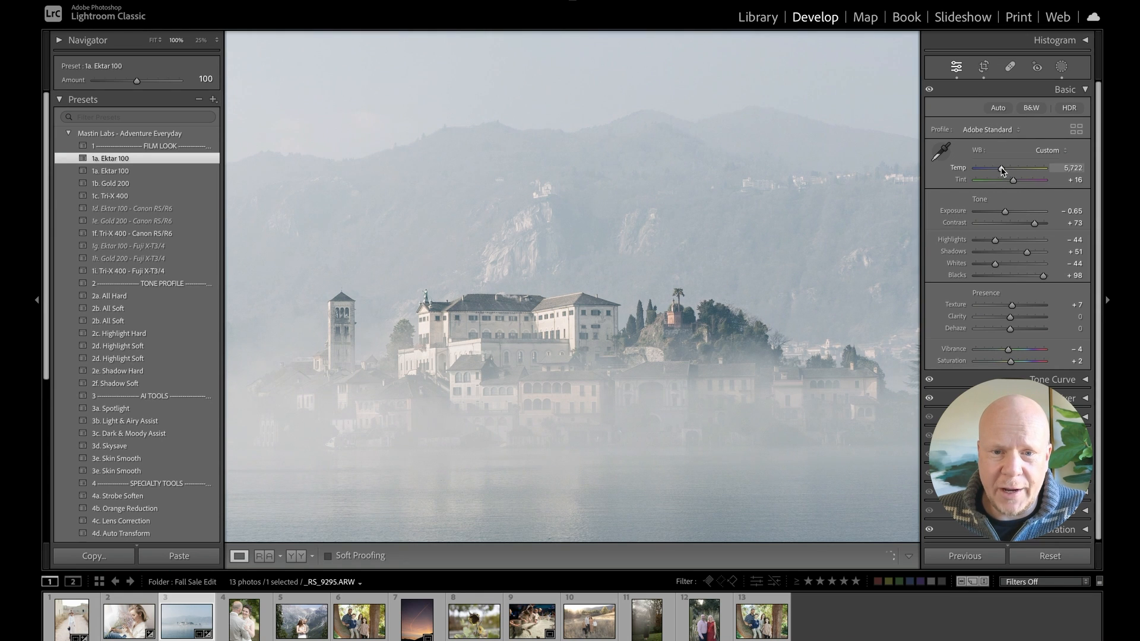
click(640, 301)
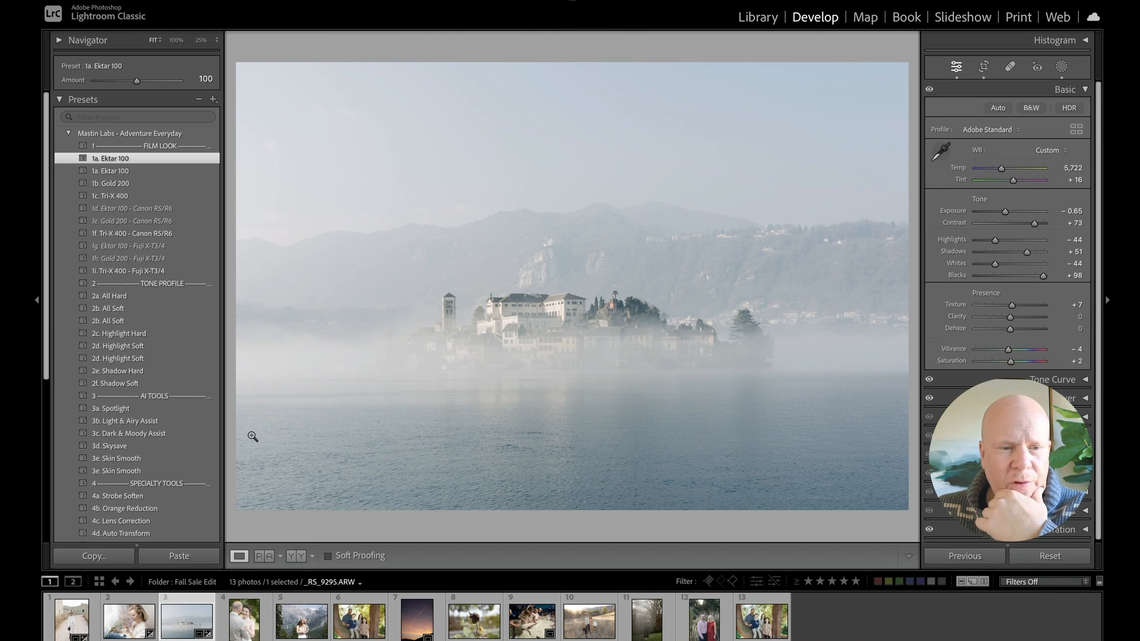
Apply the 3a. Spotlight preset from the AI tools in Mastin Labs - Adventure Everyday to the island photo.
click(165, 445)
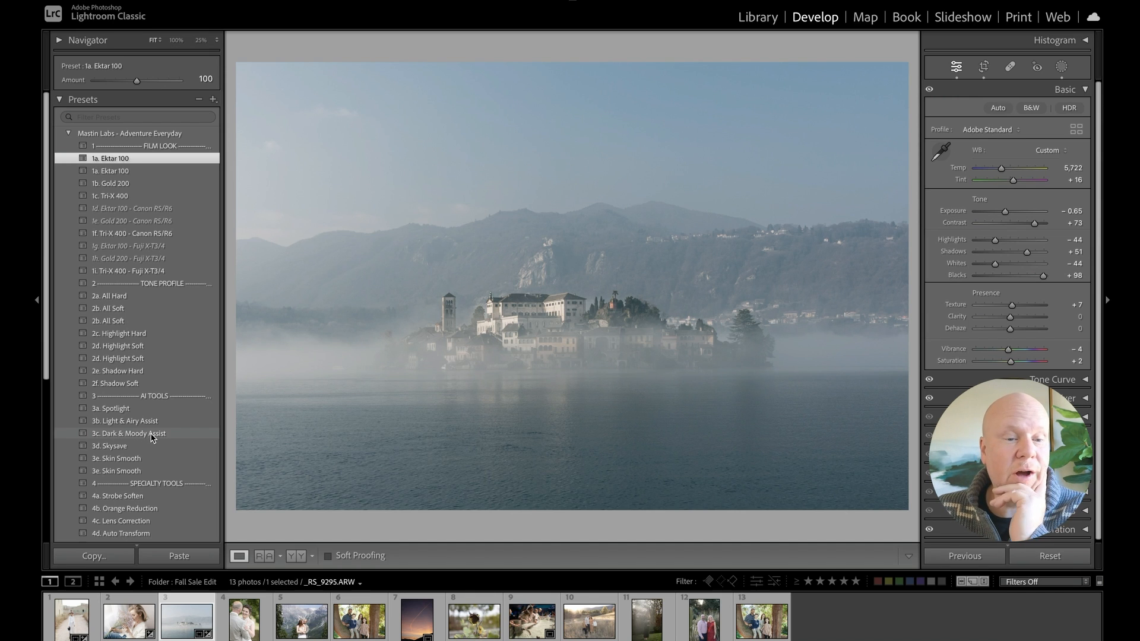
mouse_move(158, 420)
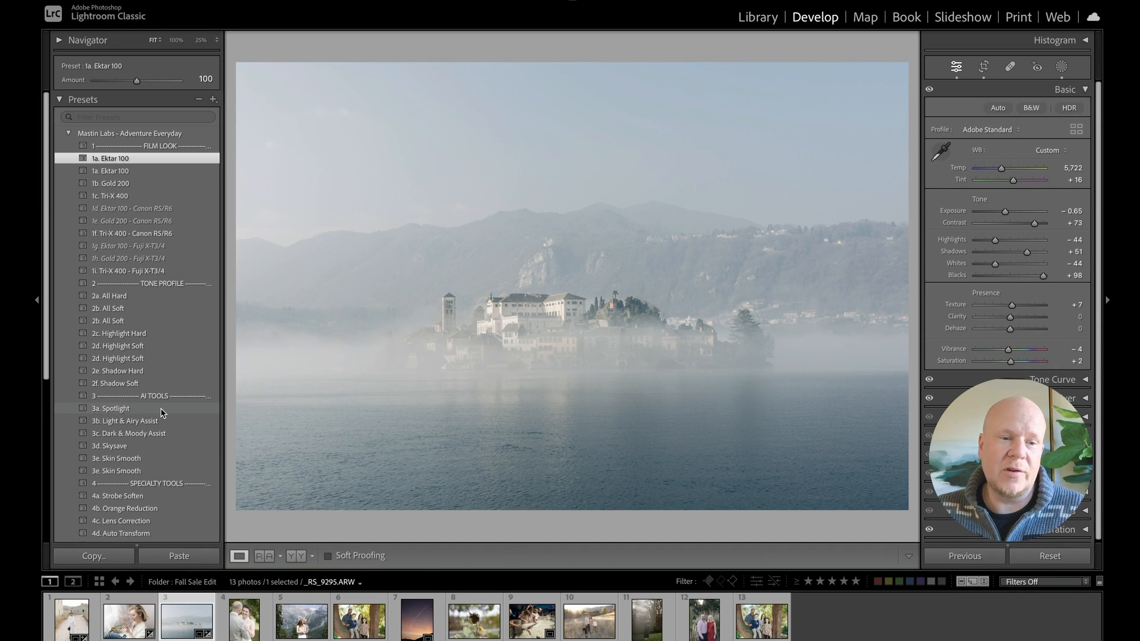
click(162, 410)
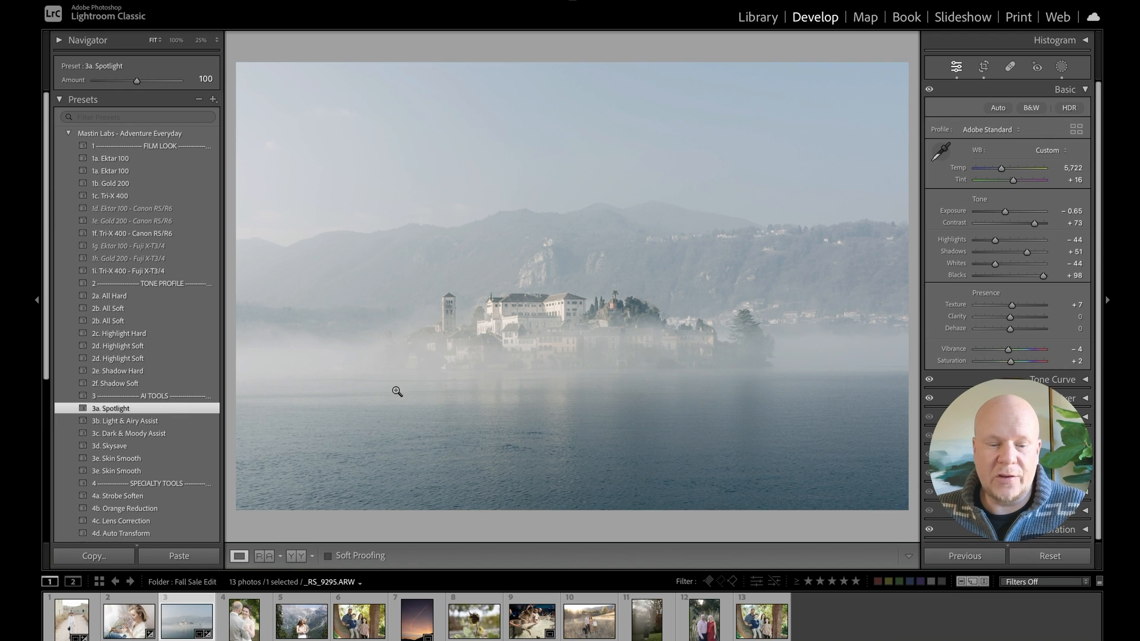
Straighten the island photo to about 1.44 degrees and enlarge the crop upward, placing the island lower and left of centre.
key(r)
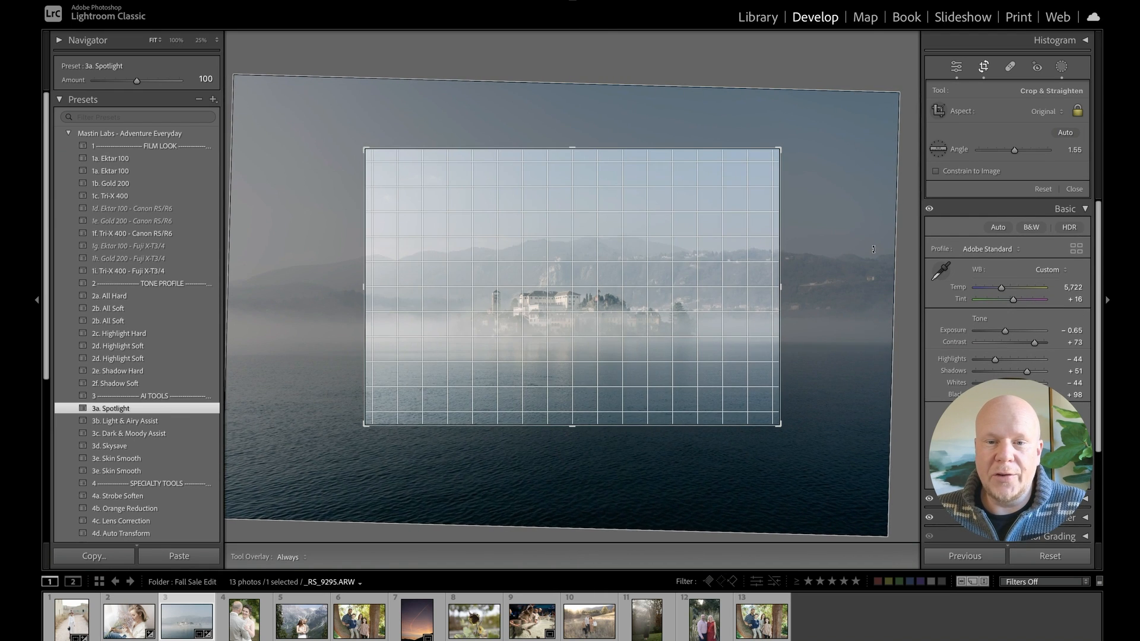
key(Return)
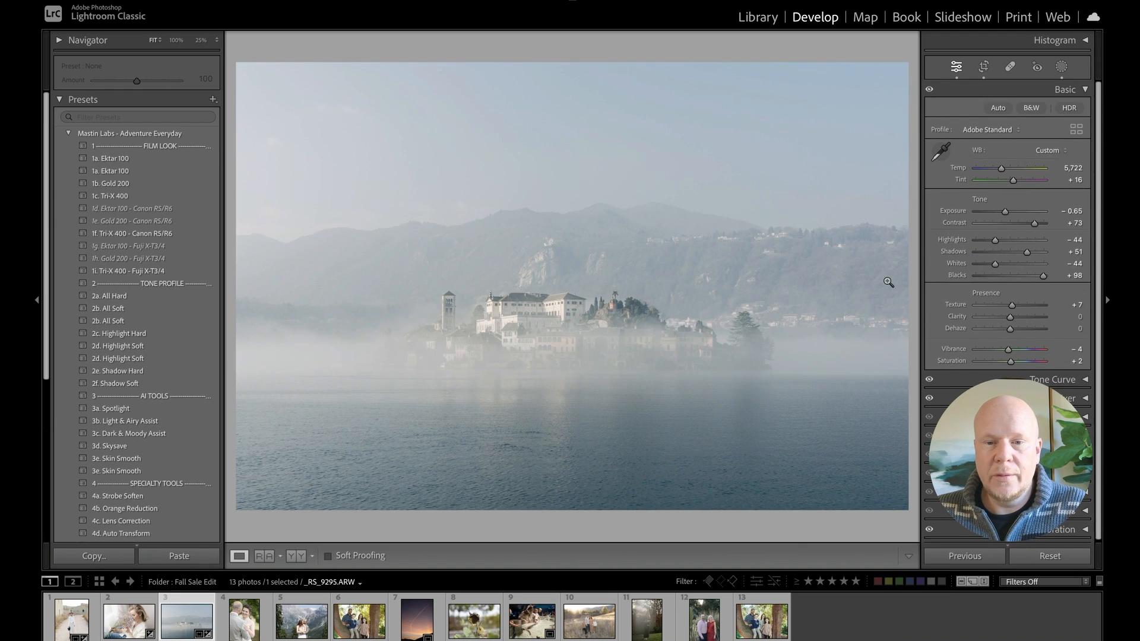
key(r)
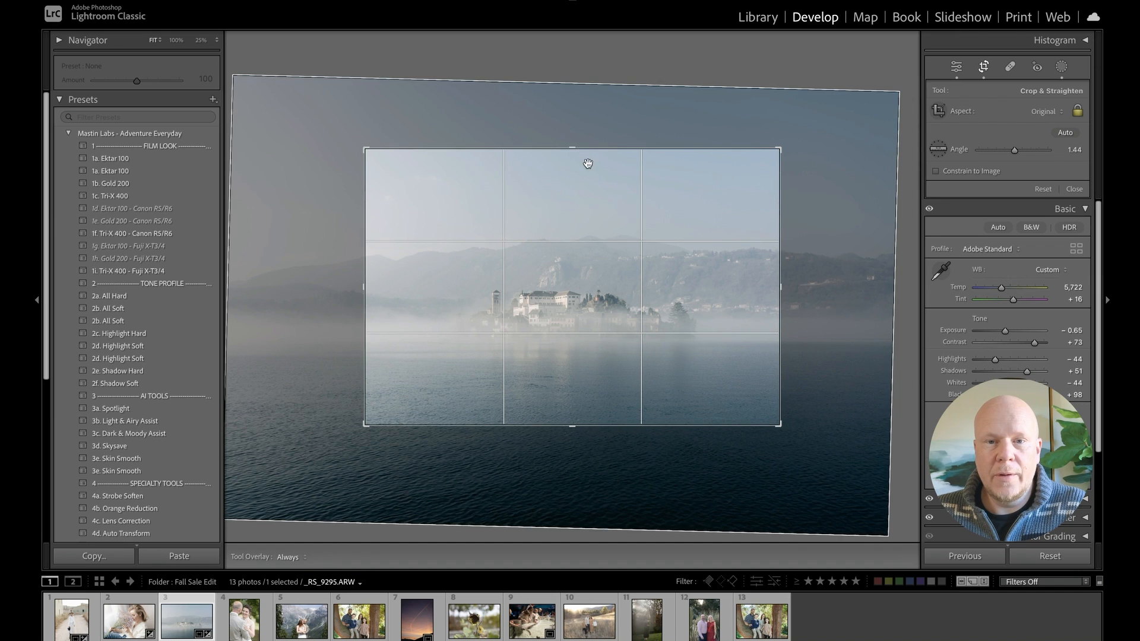
drag(584, 149, 579, 89)
drag(688, 195, 644, 183)
key(Return)
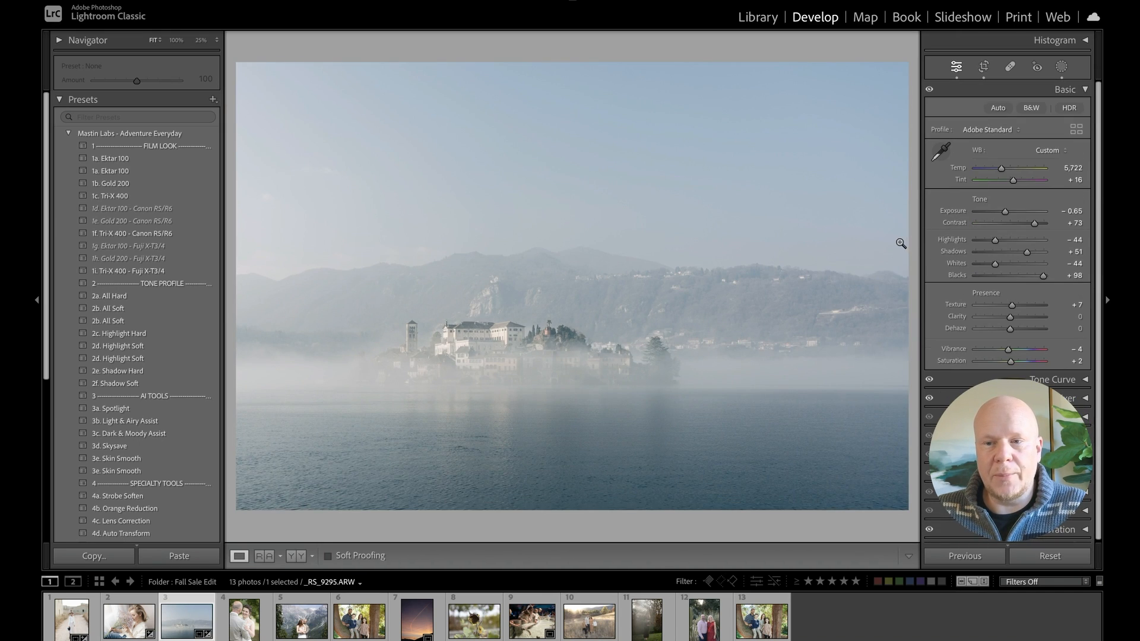
Fine-tune the straightening of the island photo and compare the edit with the unedited version.
key(r)
drag(908, 239, 908, 243)
key(Return)
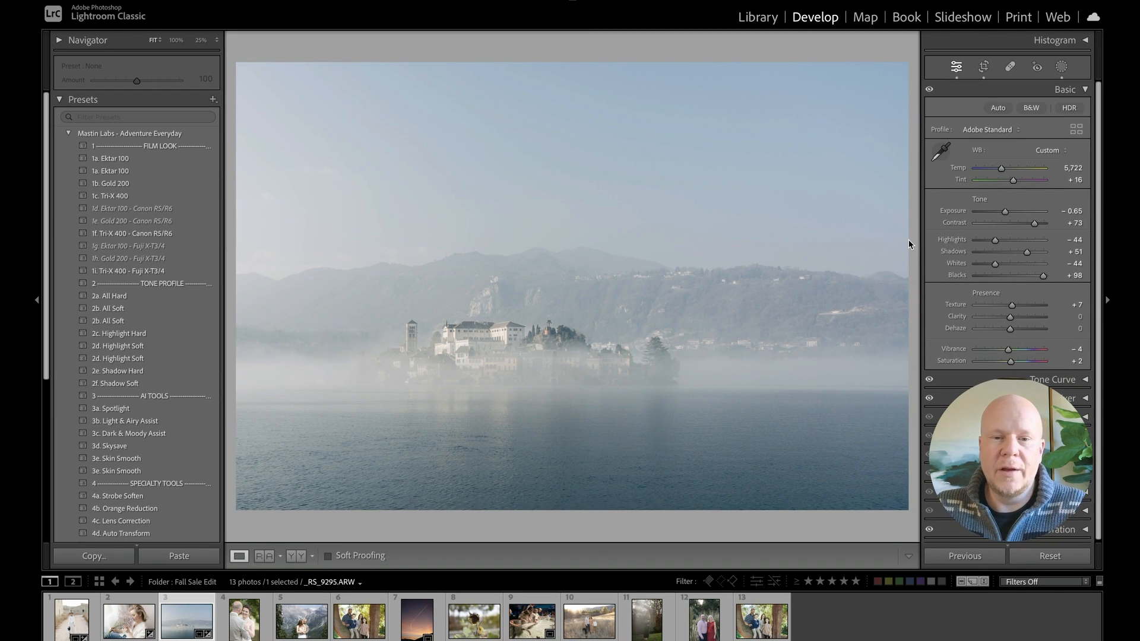
key(backslash)
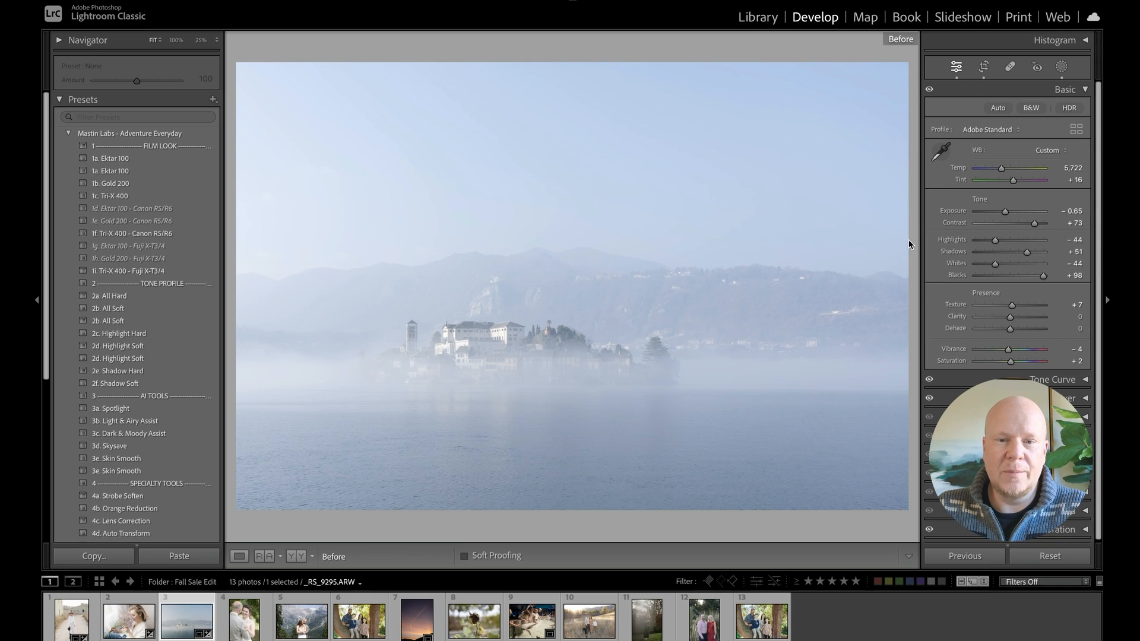
key(backslash)
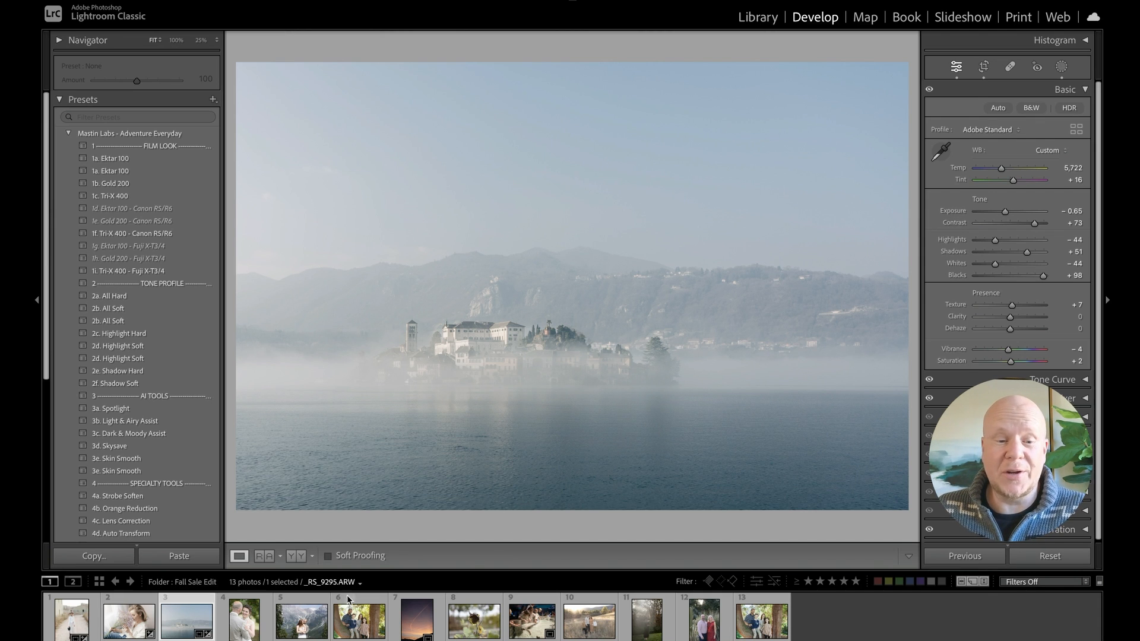
On the wedding couple photo, apply the 1c. Fuji 400H - PLUS preset from Mastin Labs - Founder PLUS+ and compare it with the original.
click(249, 626)
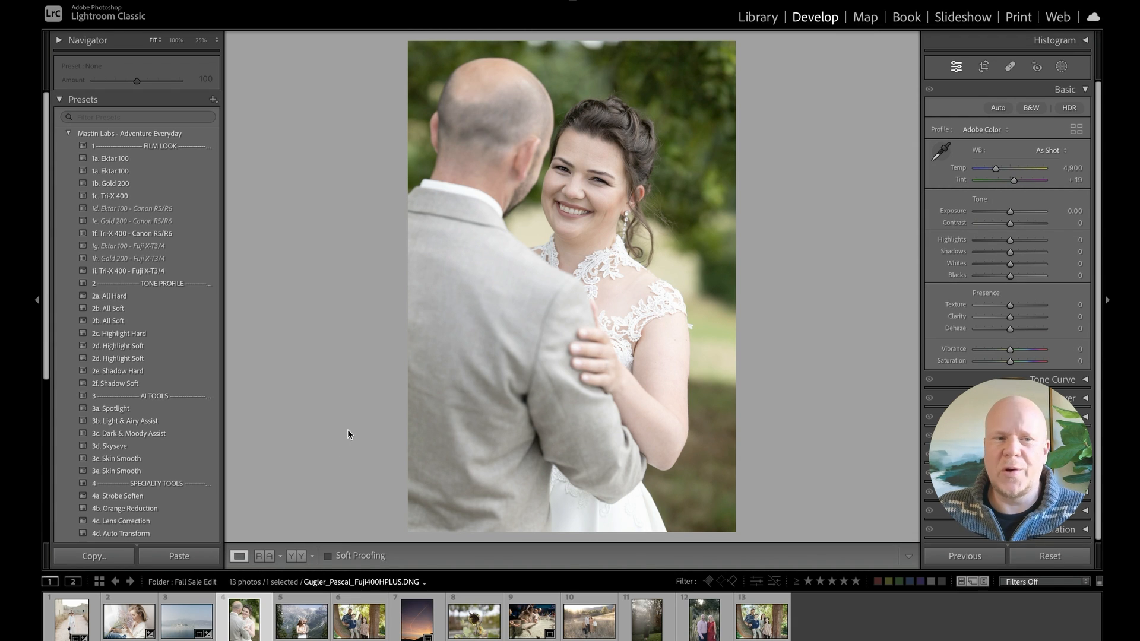
click(68, 134)
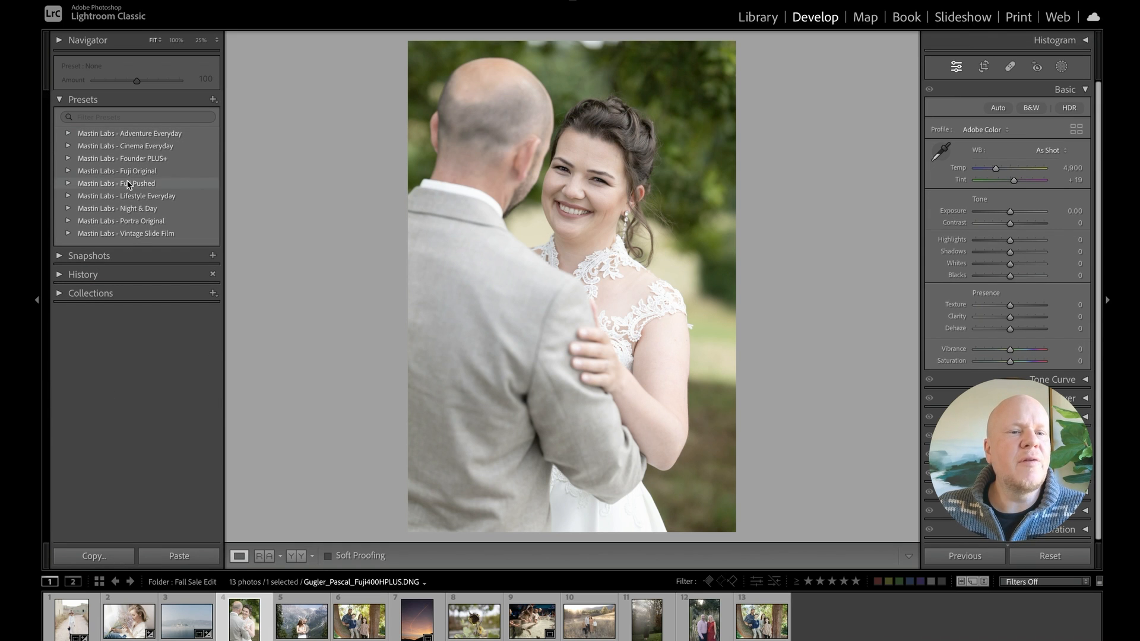
click(69, 160)
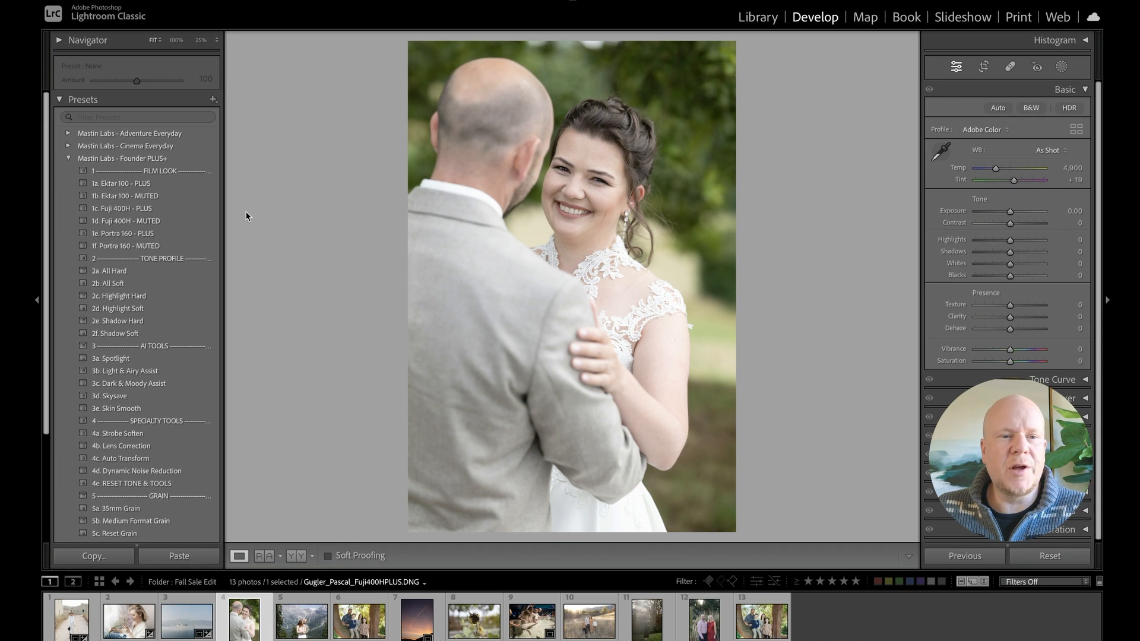
click(131, 210)
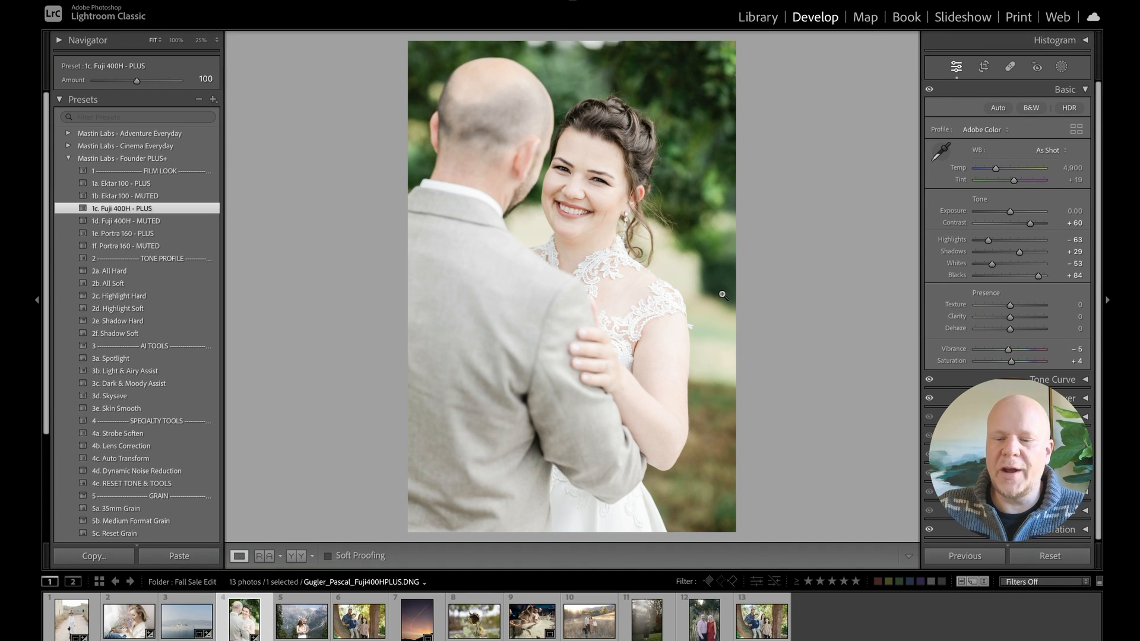
key(backslash)
key(backslash)
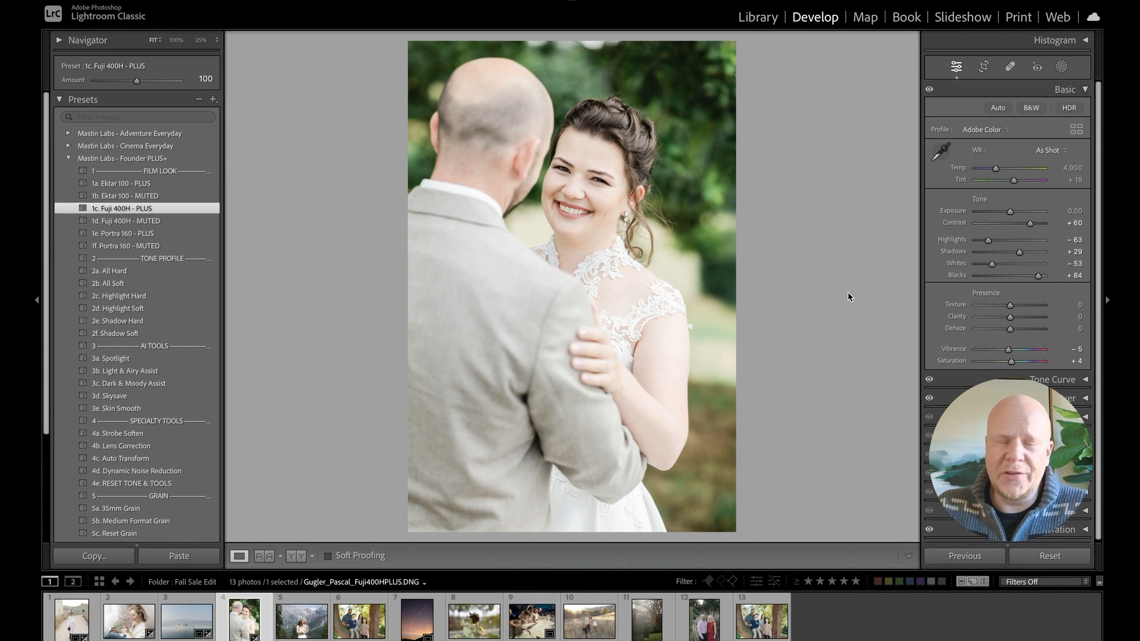
key(backslash)
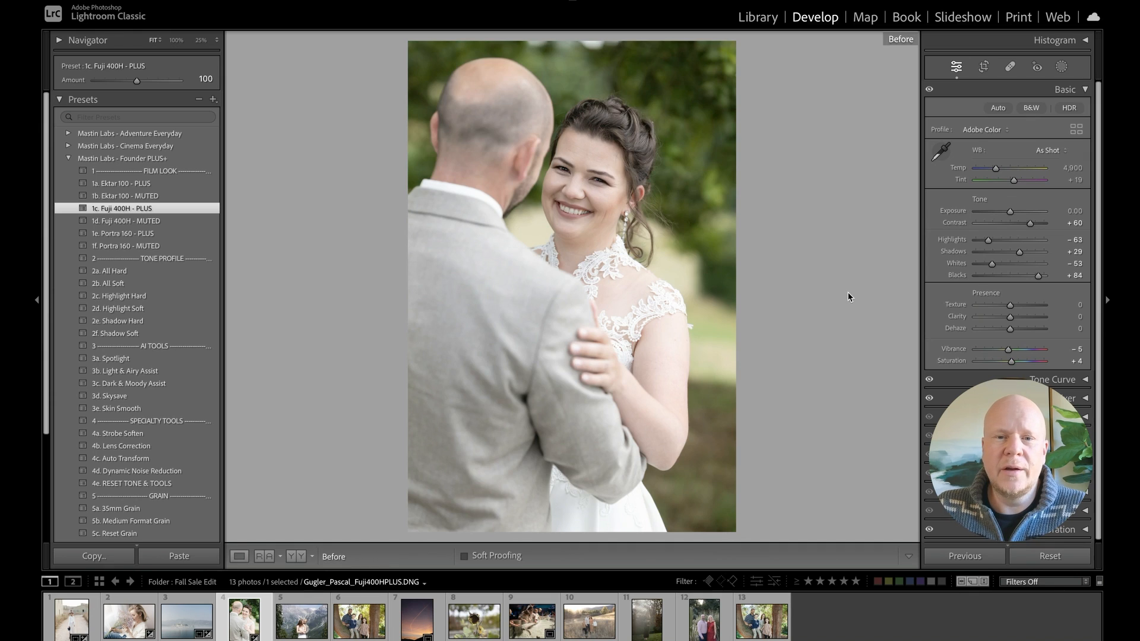
key(backslash)
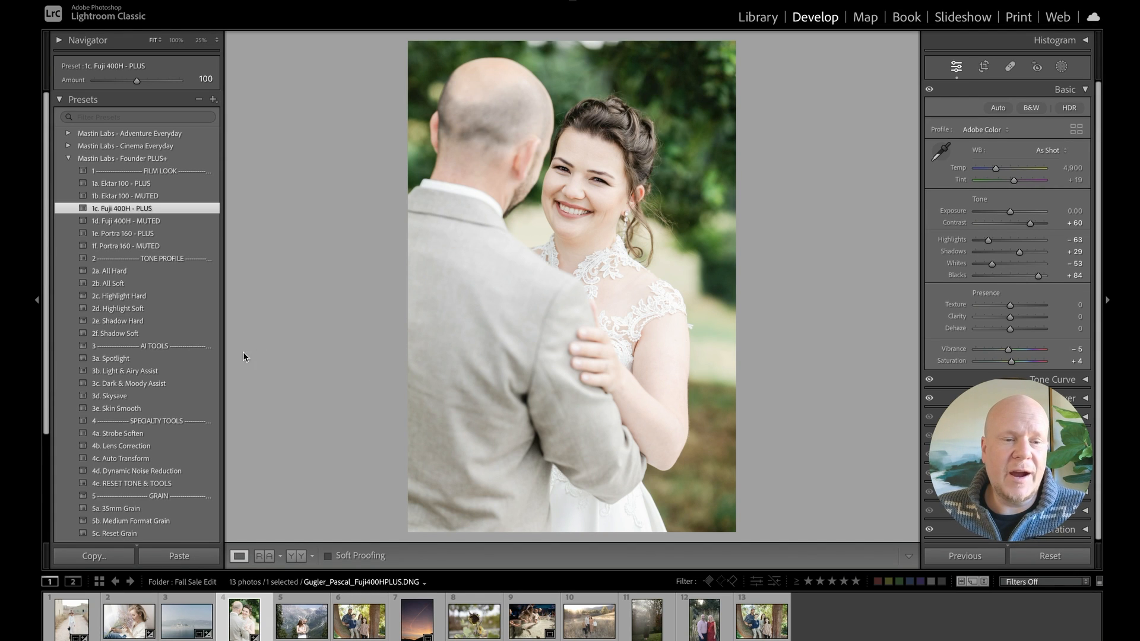
Apply the 3b. Light & Airy Assist preset to the couple photo, comparing the photo with and without it before keeping it.
click(149, 371)
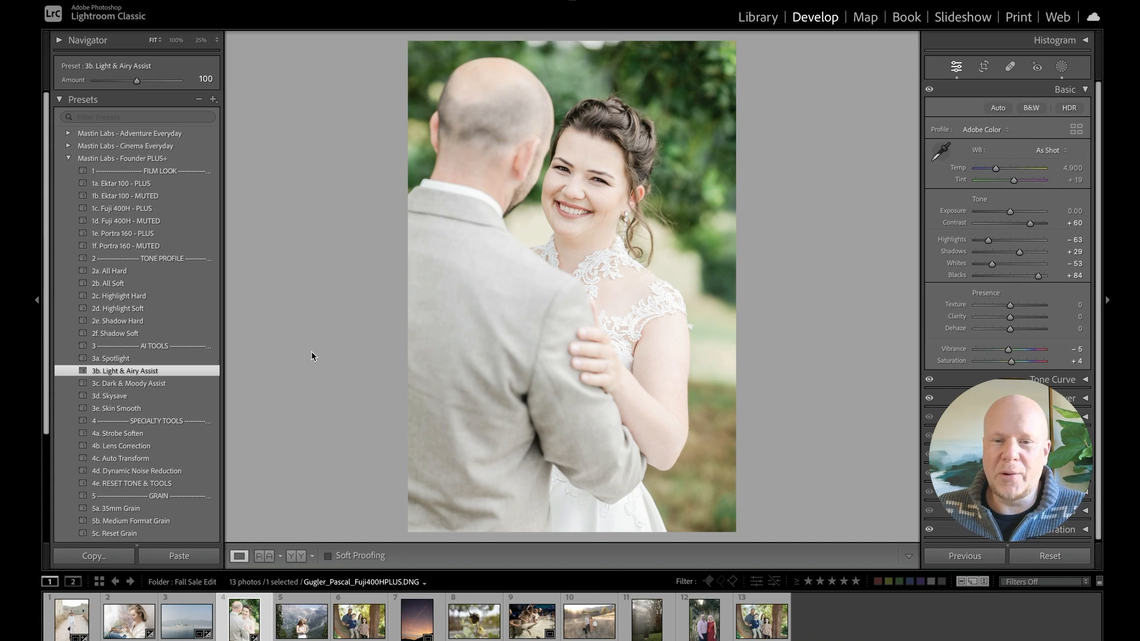
key(ctrl+z)
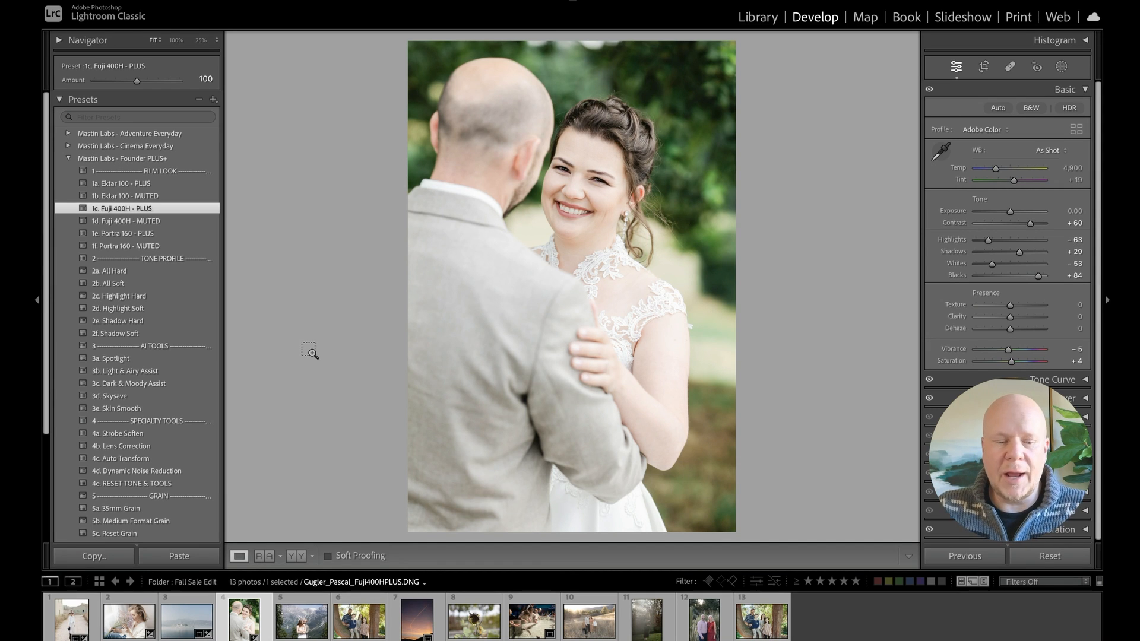
key(ctrl+y)
key(ctrl+z)
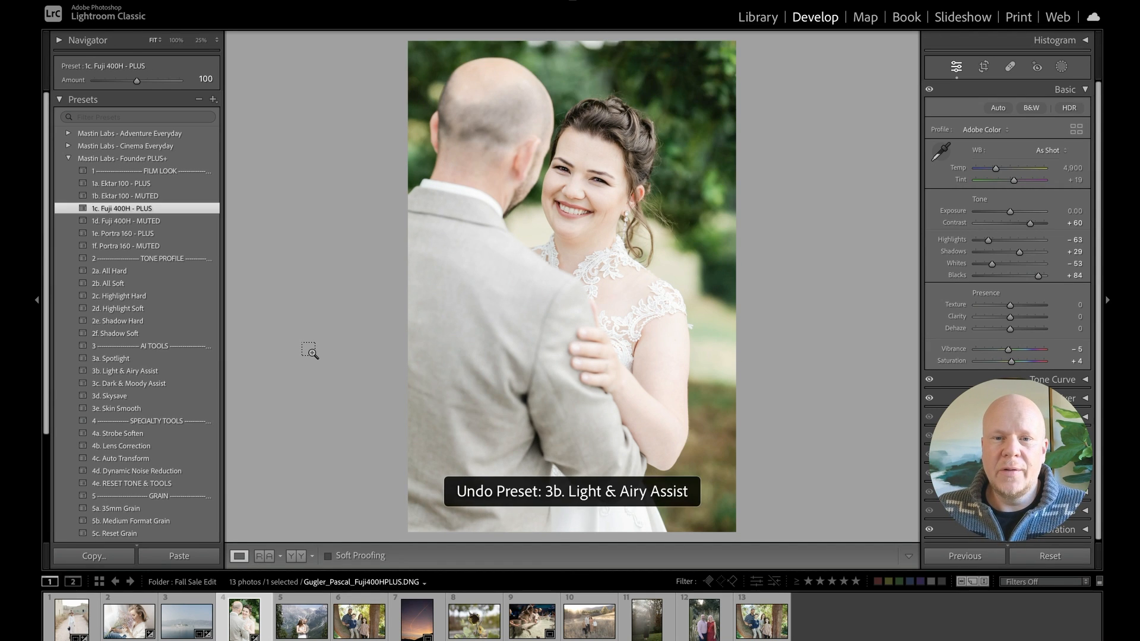
key(ctrl+y)
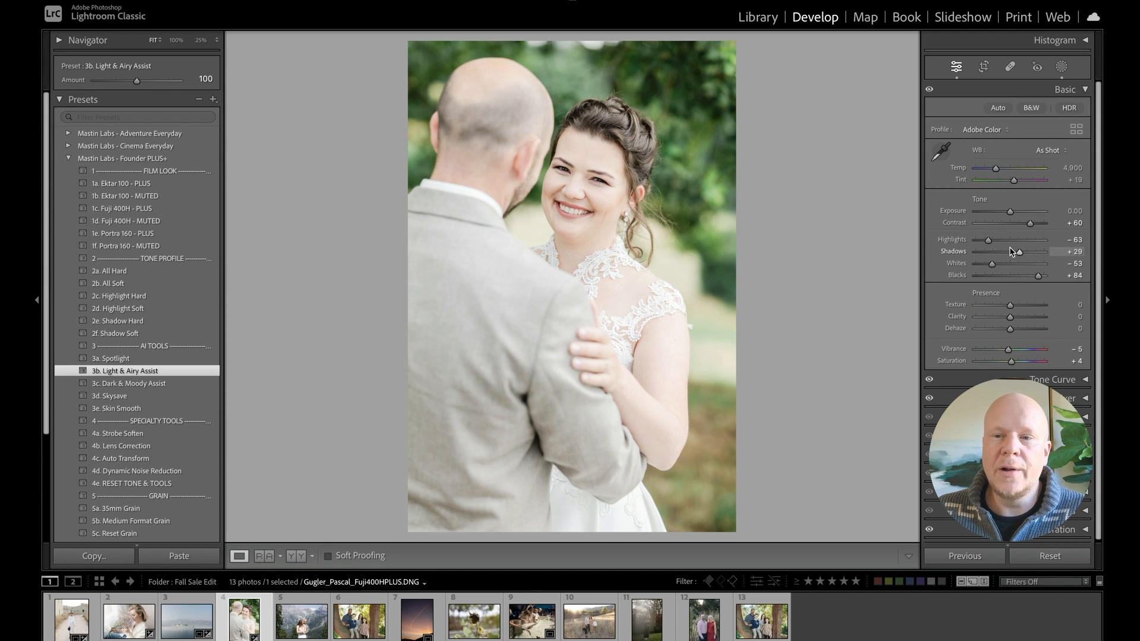
Raise the couple photo's exposure to +0.10 and apply the 4b. Lens Correction preset.
drag(1013, 216, 1012, 216)
key(backslash)
key(backslash)
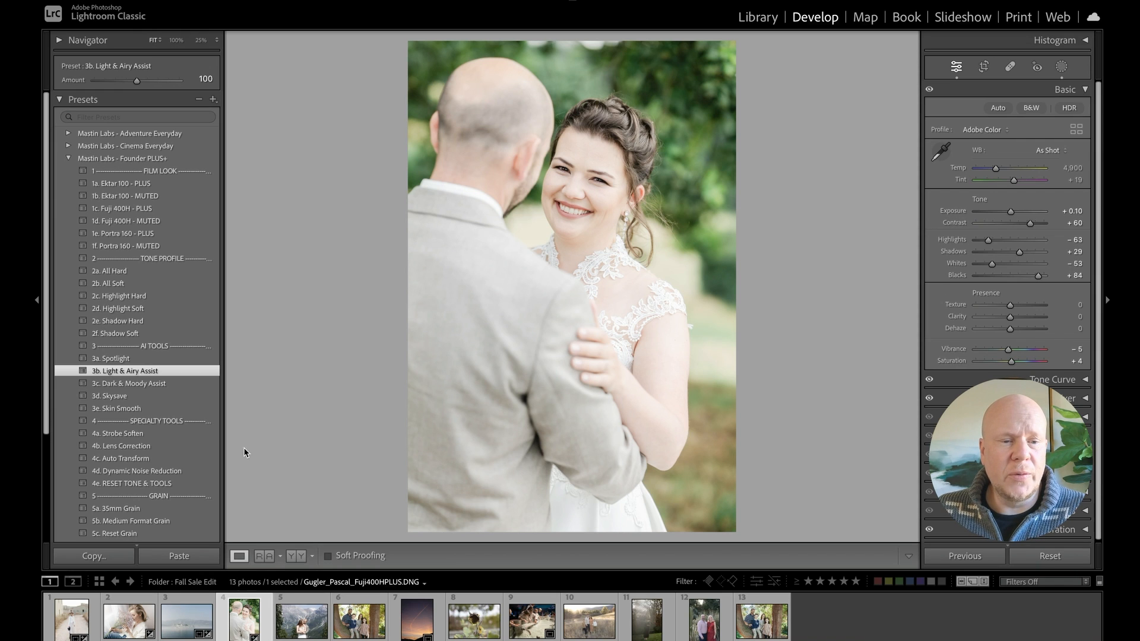
click(181, 450)
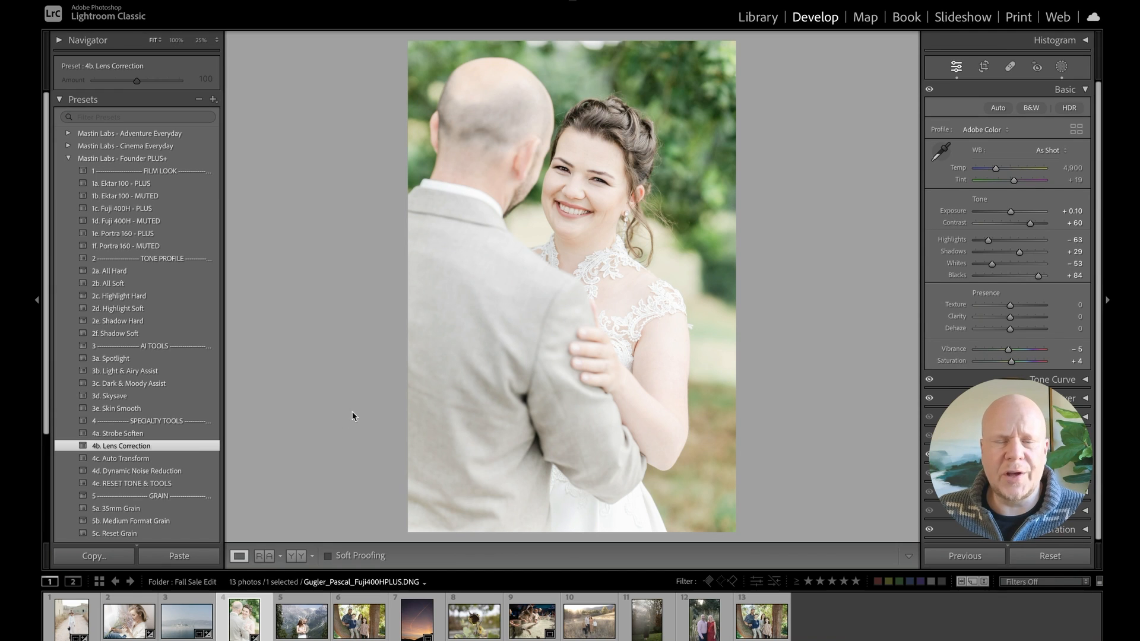
Crop the couple photo to a 4 x 3 aspect ratio and reposition it to leave some space above the groom's head.
click(984, 67)
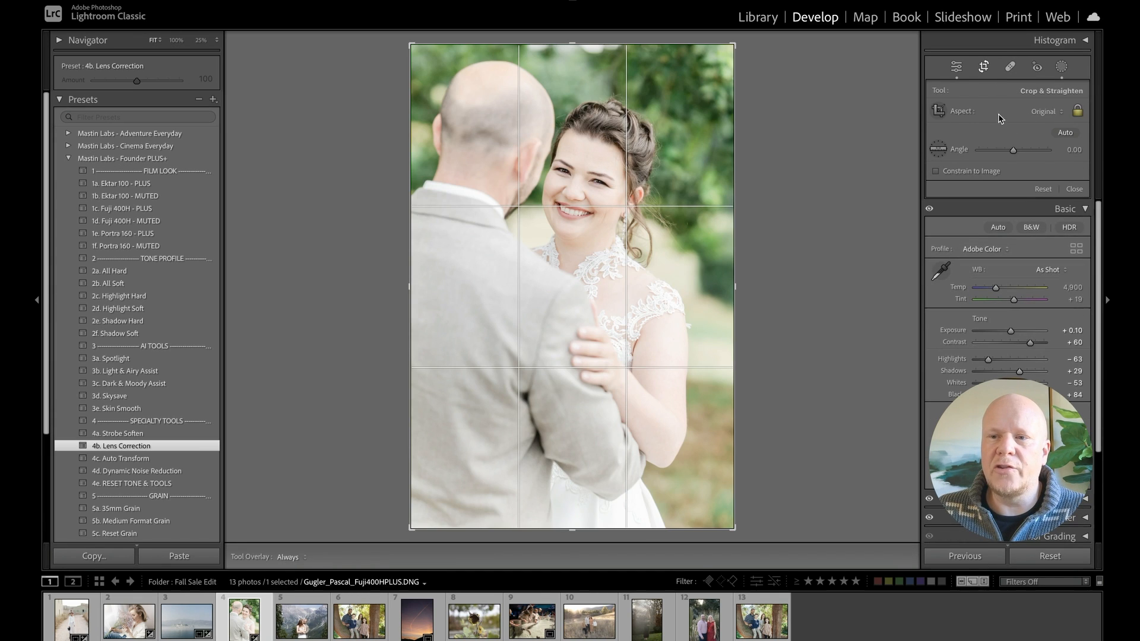
click(1003, 111)
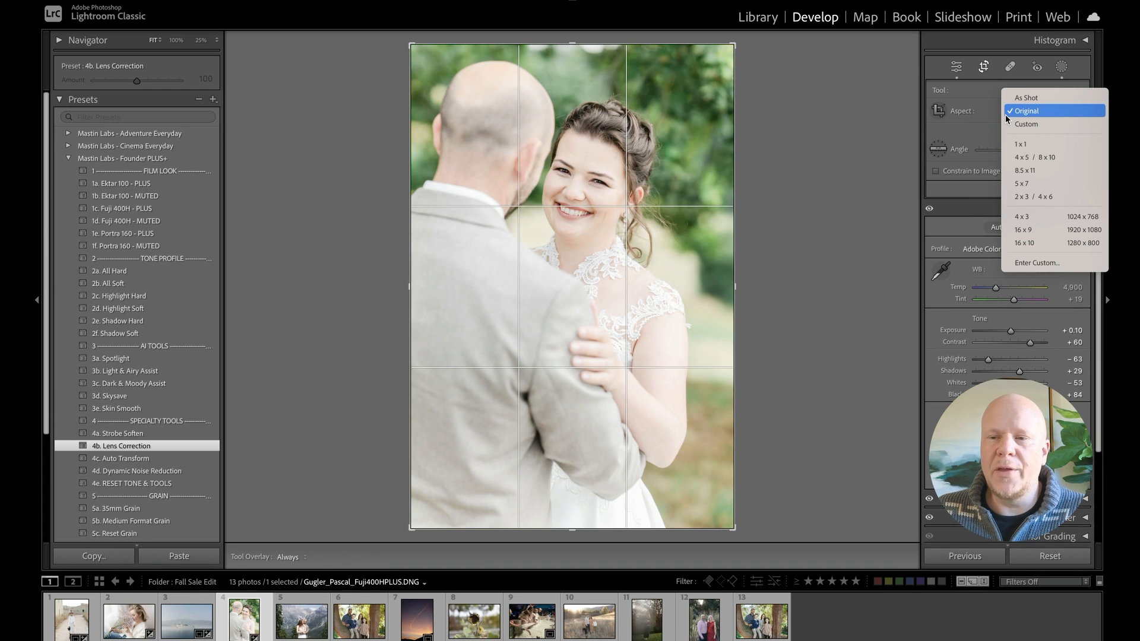
click(1022, 216)
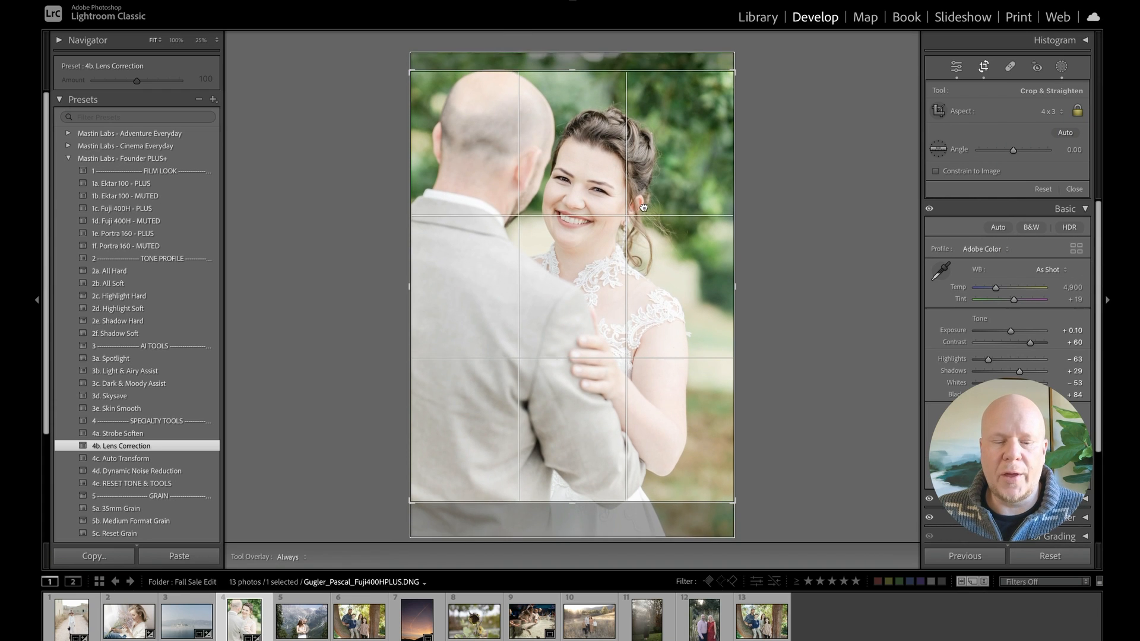
key(r)
key(r)
drag(607, 206, 608, 224)
key(r)
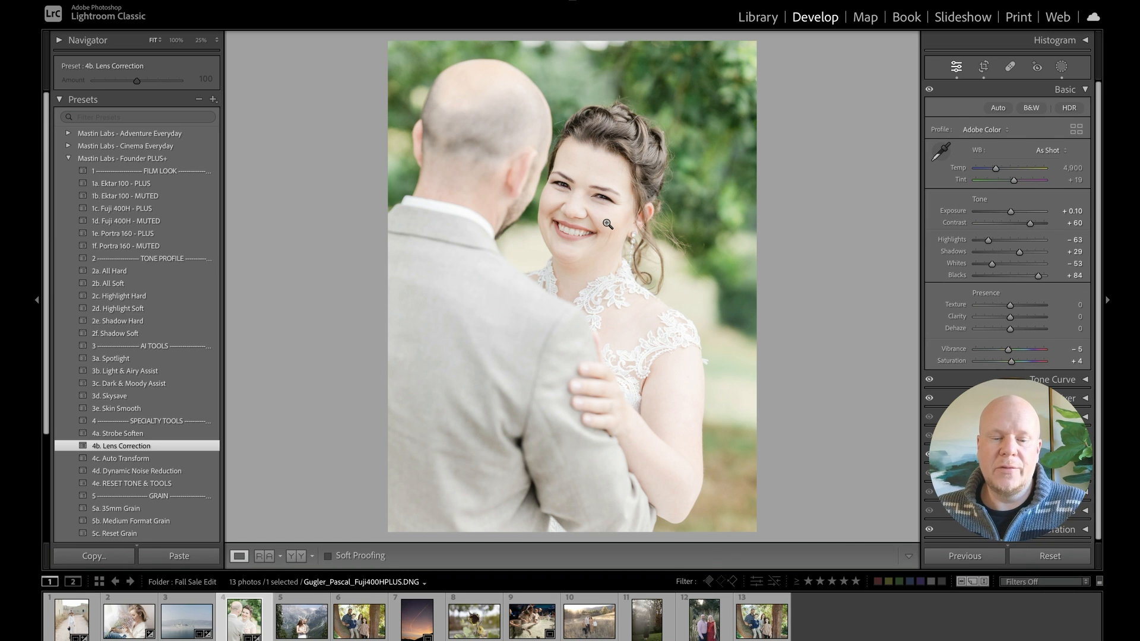
Shift the couple photo slightly up within the crop to trim the space above the heads, and show the unedited version for comparison.
key(r)
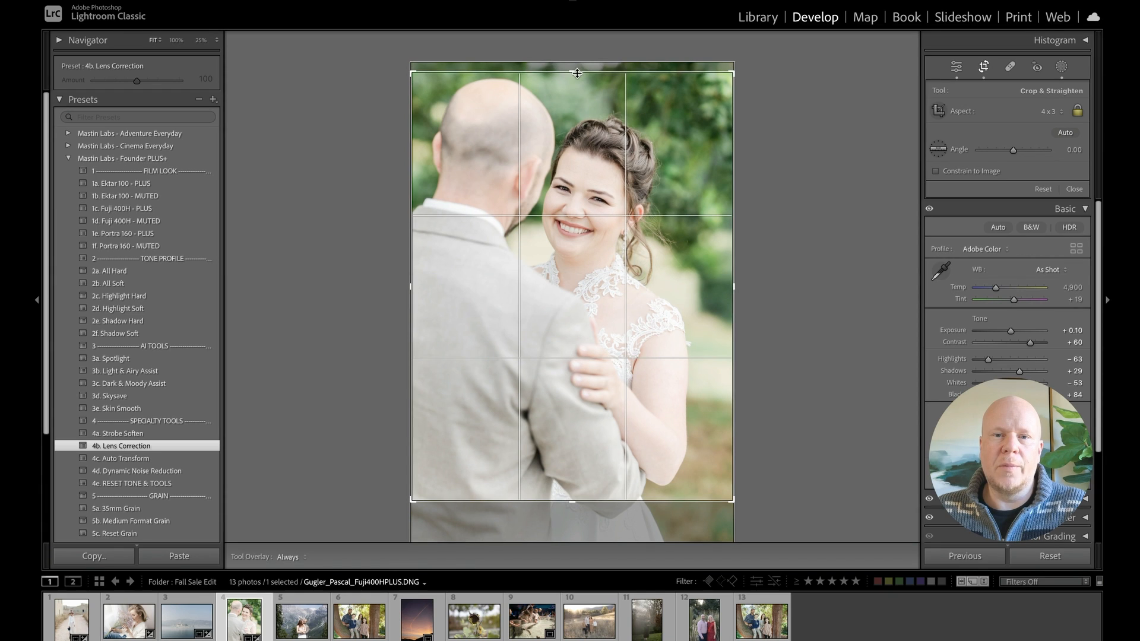
key(r)
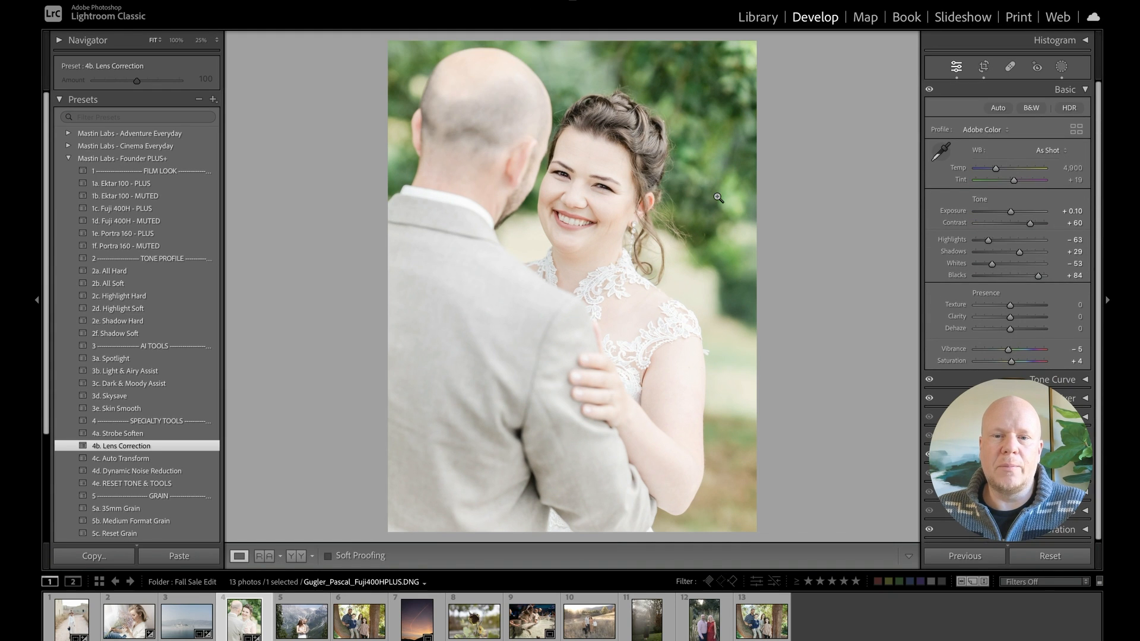
key(backslash)
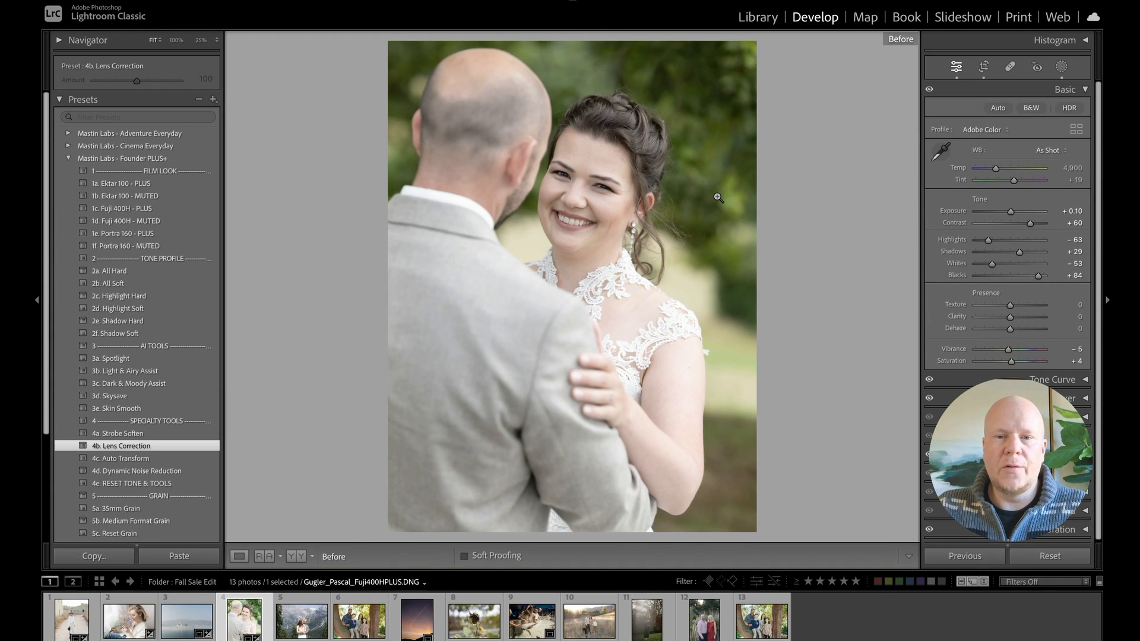
Open the mountain couple photo and apply 1b. Fuji 400H from Mastin Labs - Fuji Original, comparing it with the unedited version.
key(backslash)
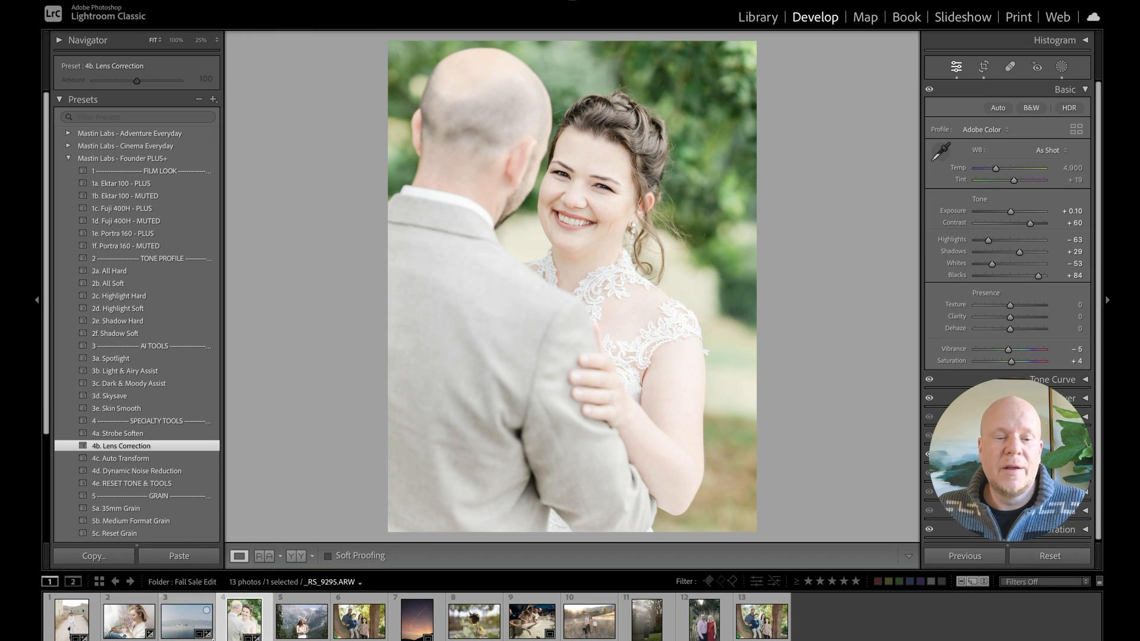
click(307, 631)
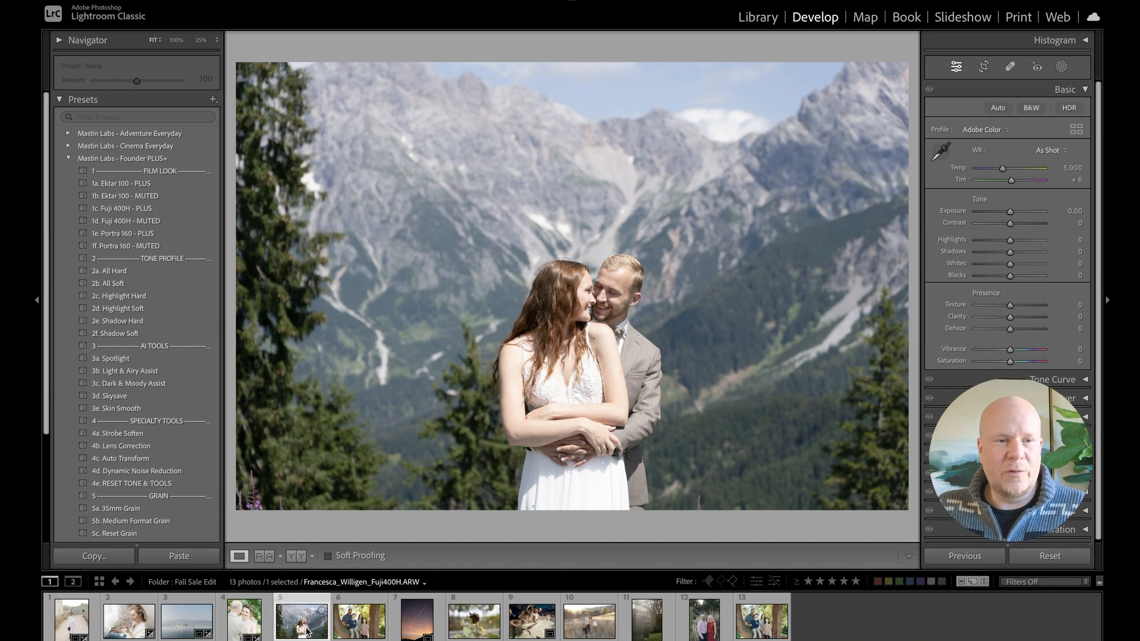
click(72, 156)
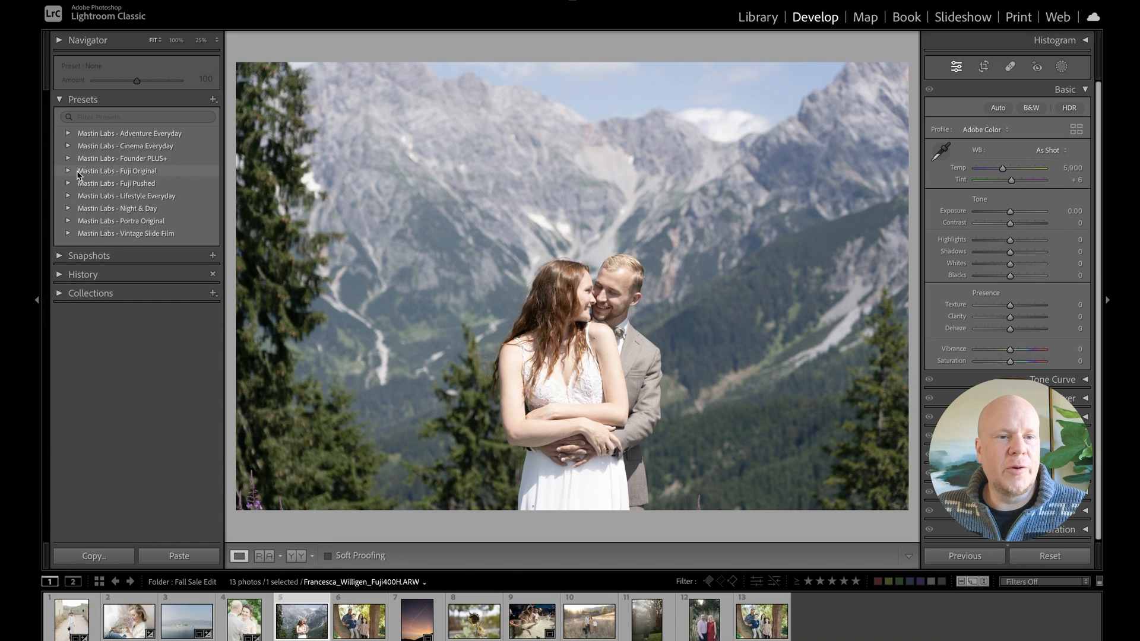
click(69, 171)
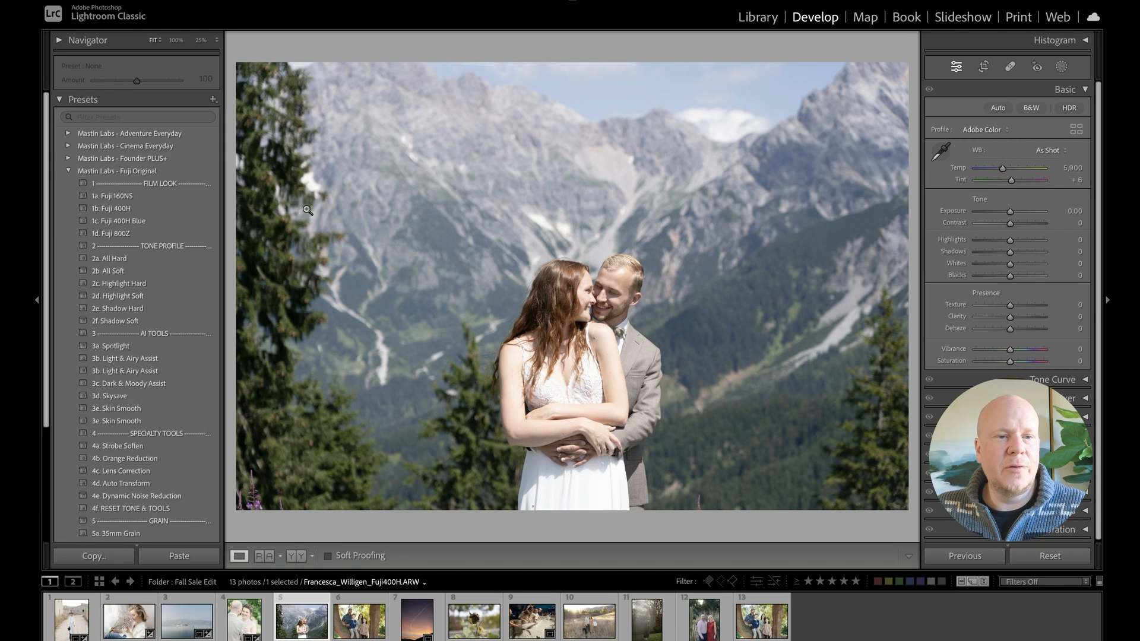
click(162, 209)
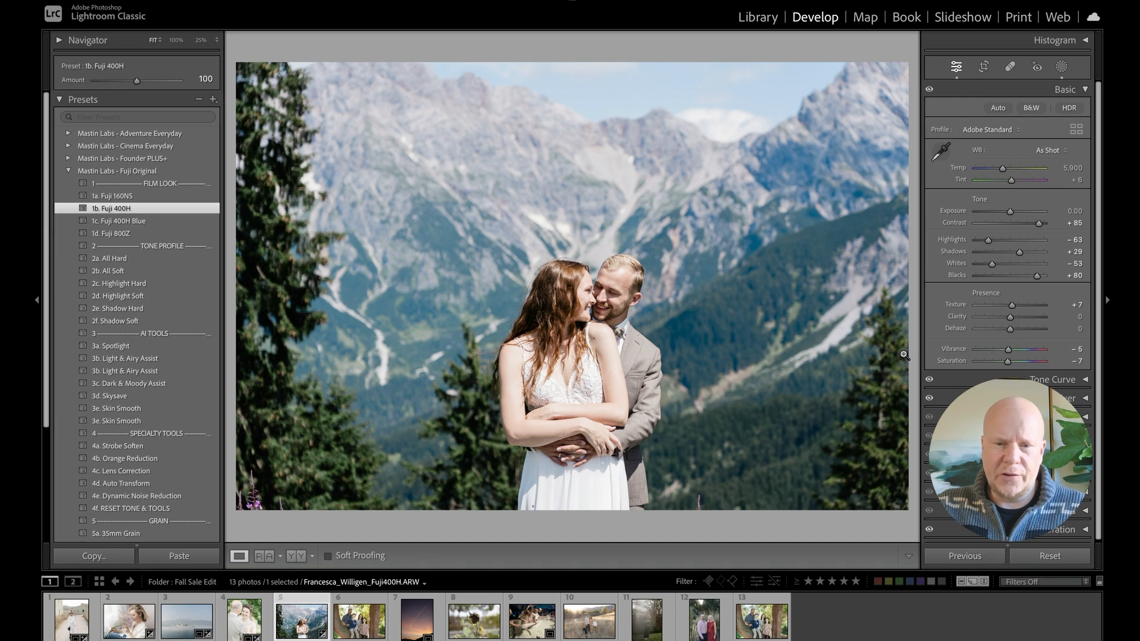
key(backslash)
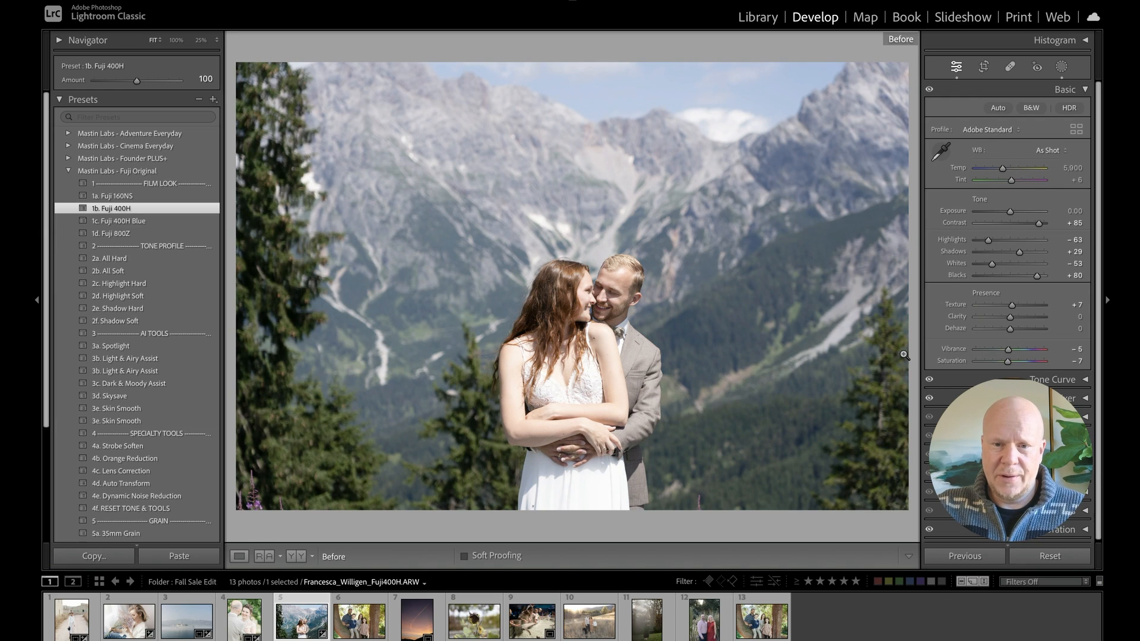
key(backslash)
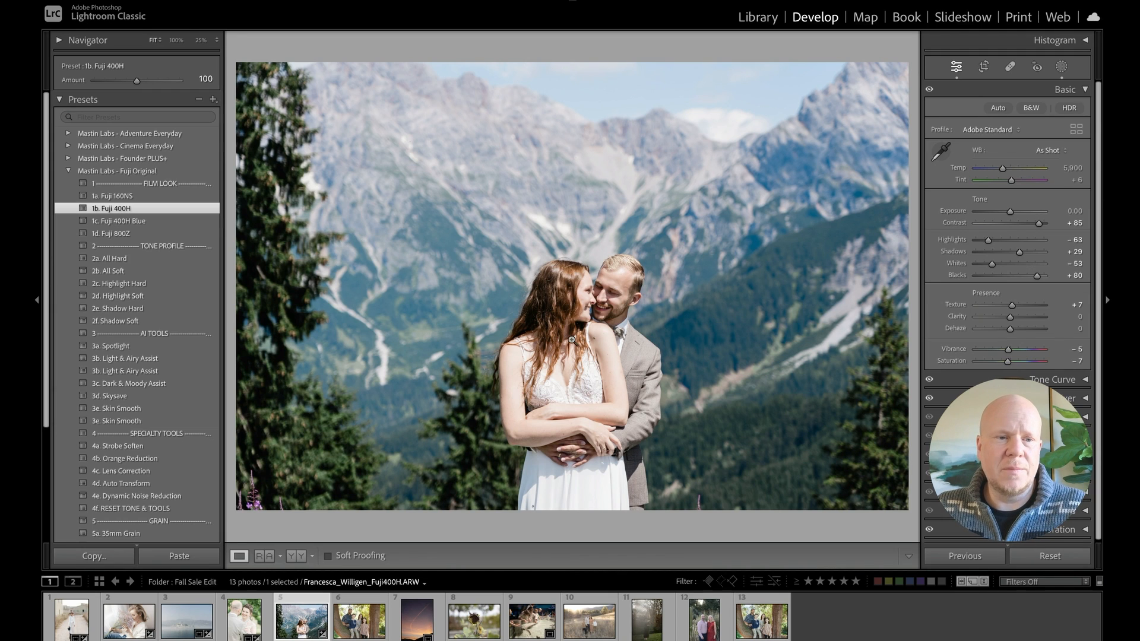
Apply the 2b. All Soft tone profile and the first 3b. Light & Airy Assist preset to the mountain couple photo.
click(148, 273)
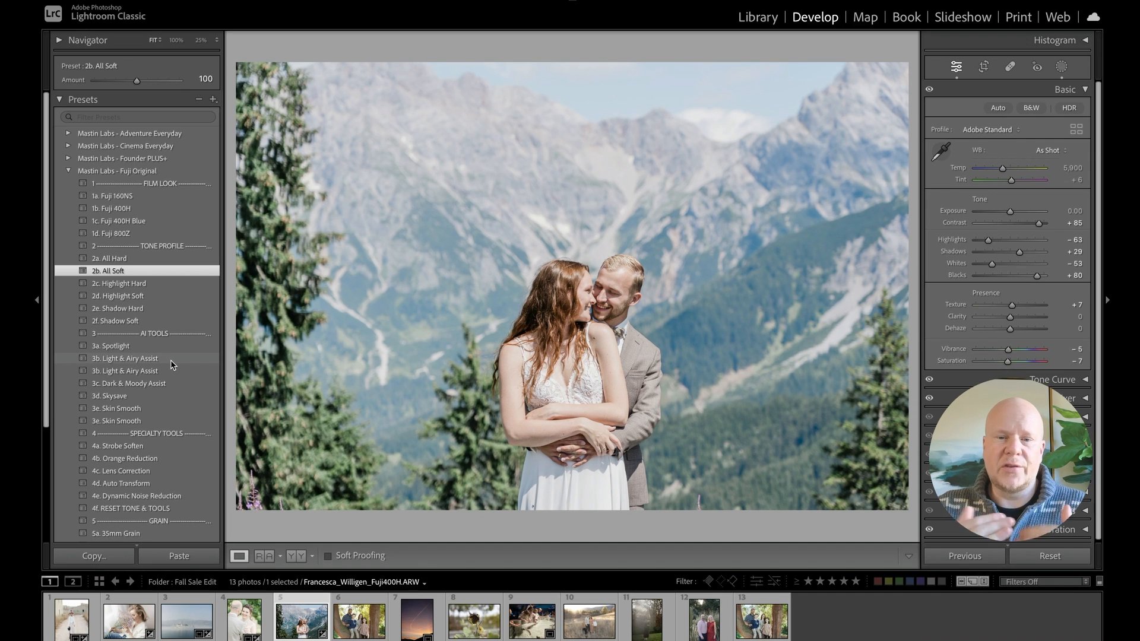
click(169, 360)
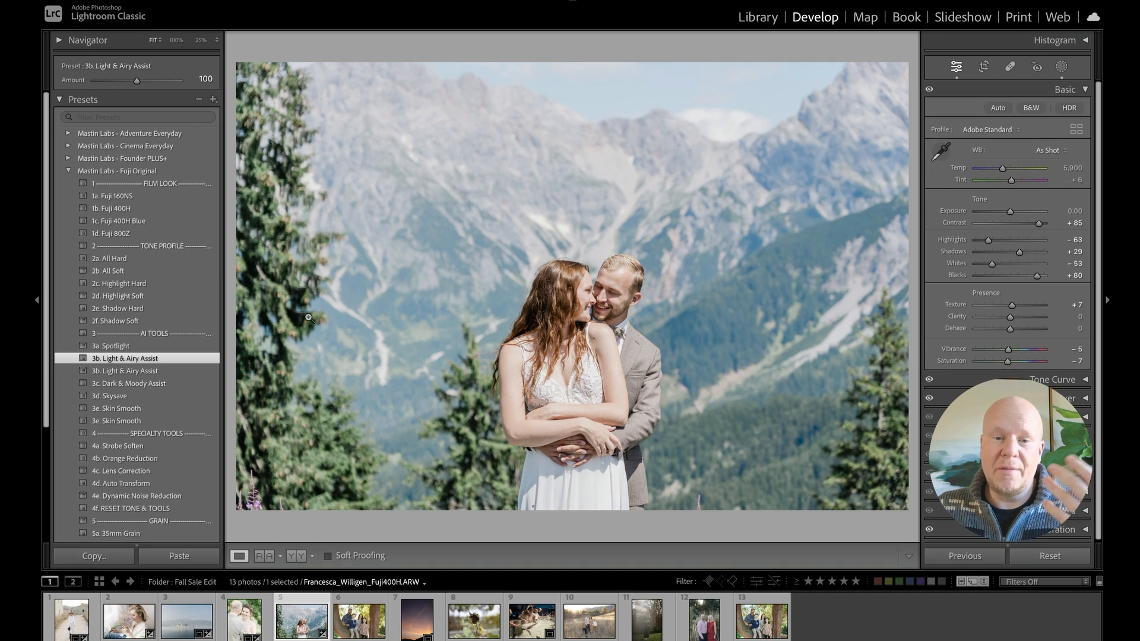
Undo and reapply the three presets one by one for comparison, and set the Light & Airy Assist amount to 57.
key(ctrl+z)
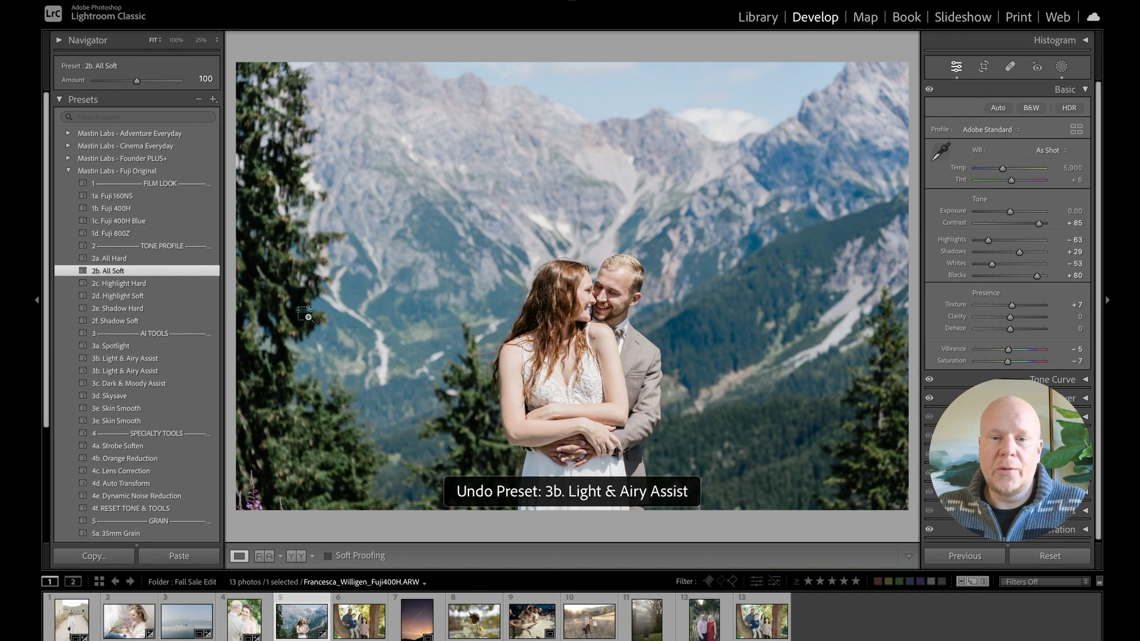
key(ctrl+z)
key(ctrl+z)
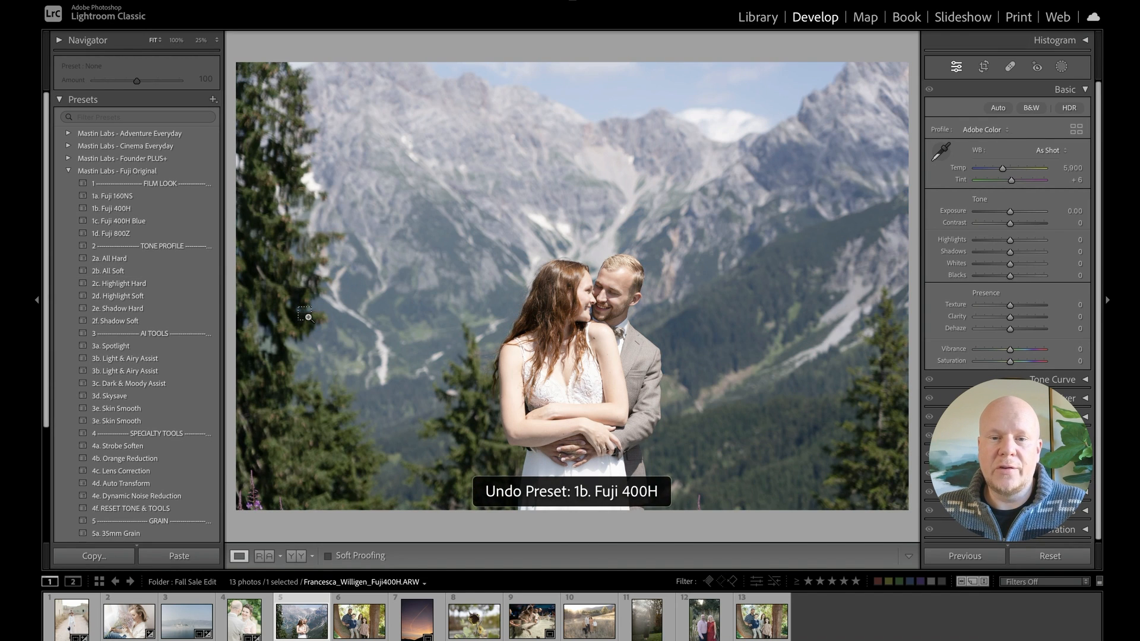
key(ctrl+y)
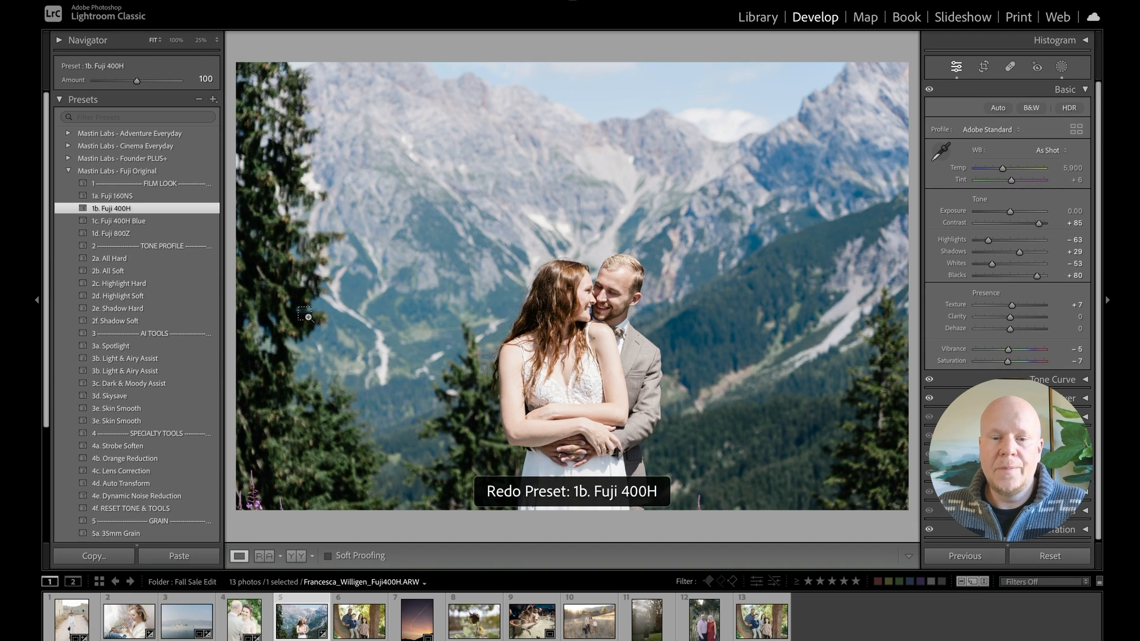
key(ctrl+y)
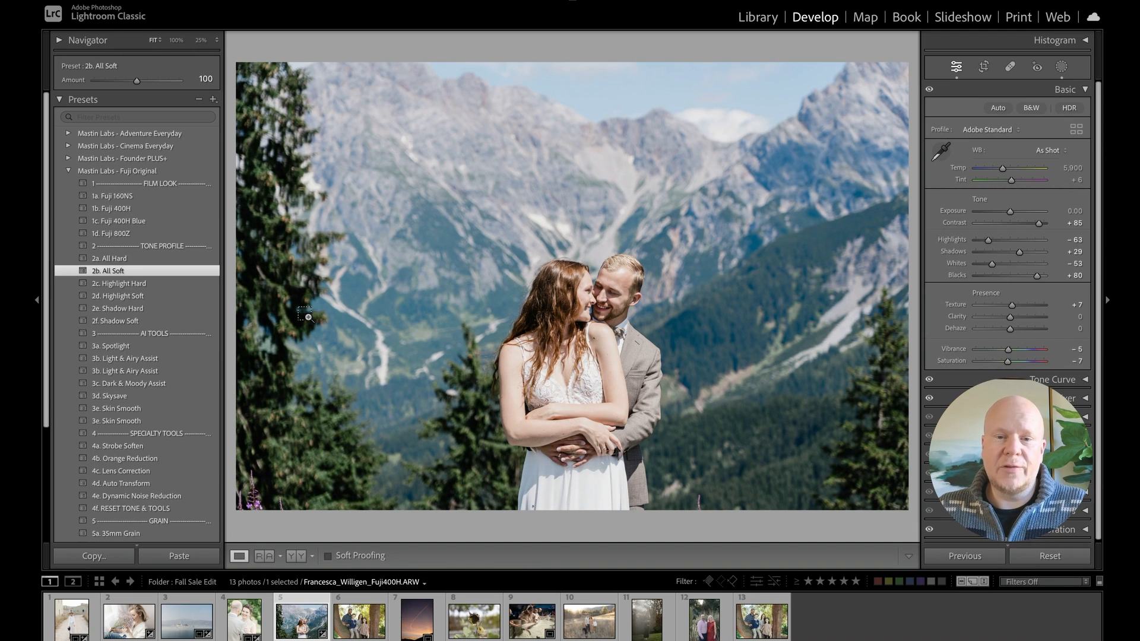
key(ctrl+y)
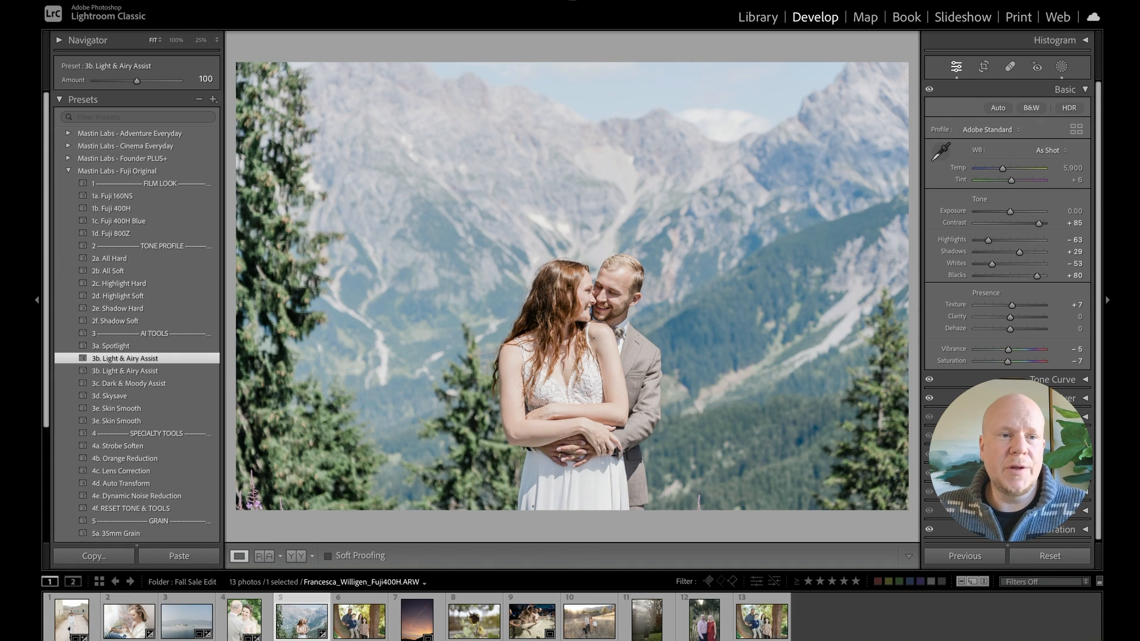
drag(138, 84, 120, 83)
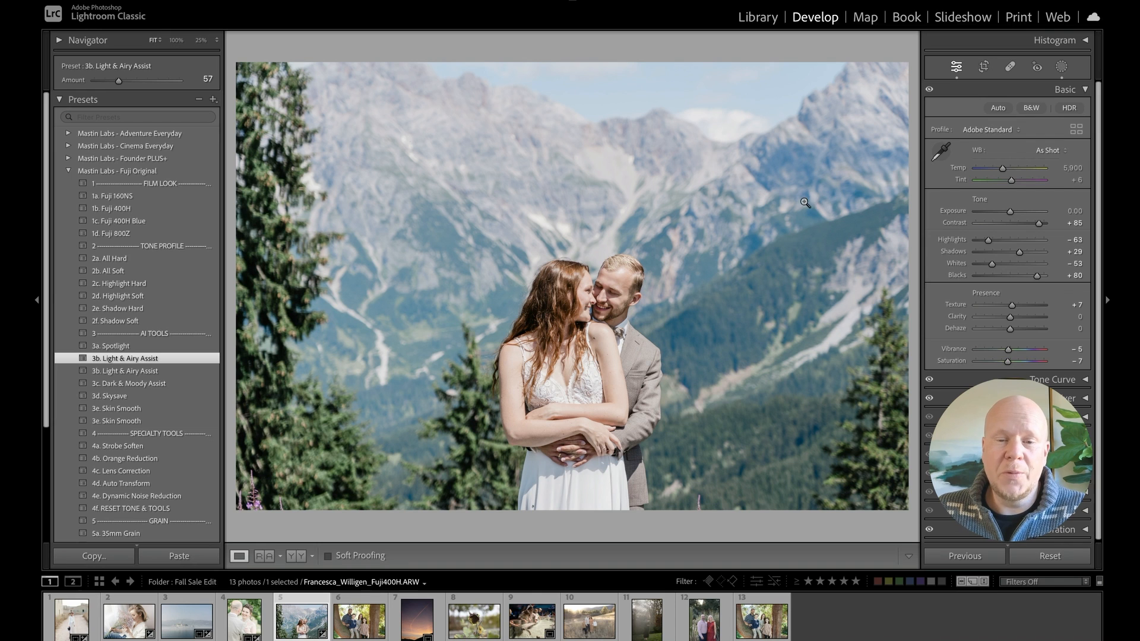
Open the family photo by the tree and examine the faces, the girl's hands and the surrounding light at full size.
click(359, 621)
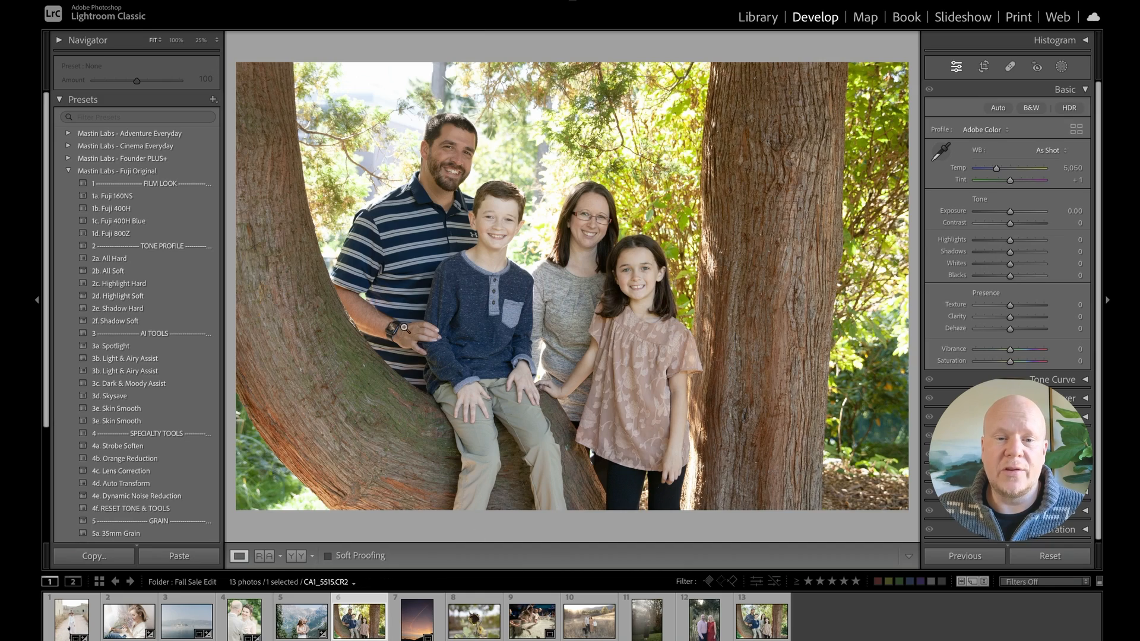
click(437, 324)
drag(617, 392, 540, 392)
click(522, 227)
click(467, 275)
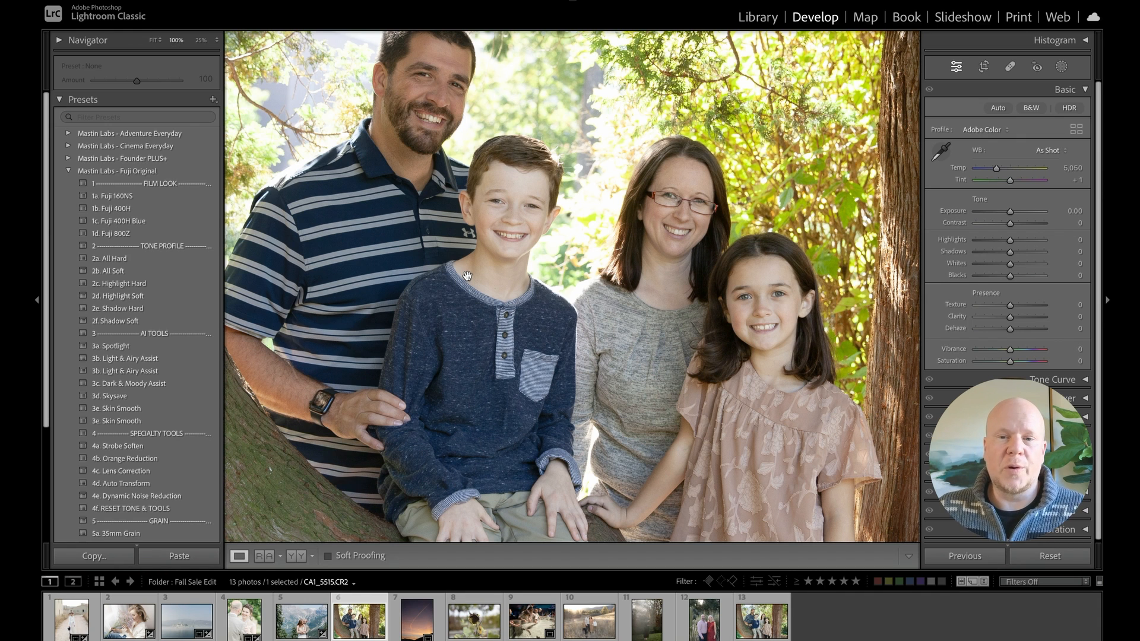
click(467, 276)
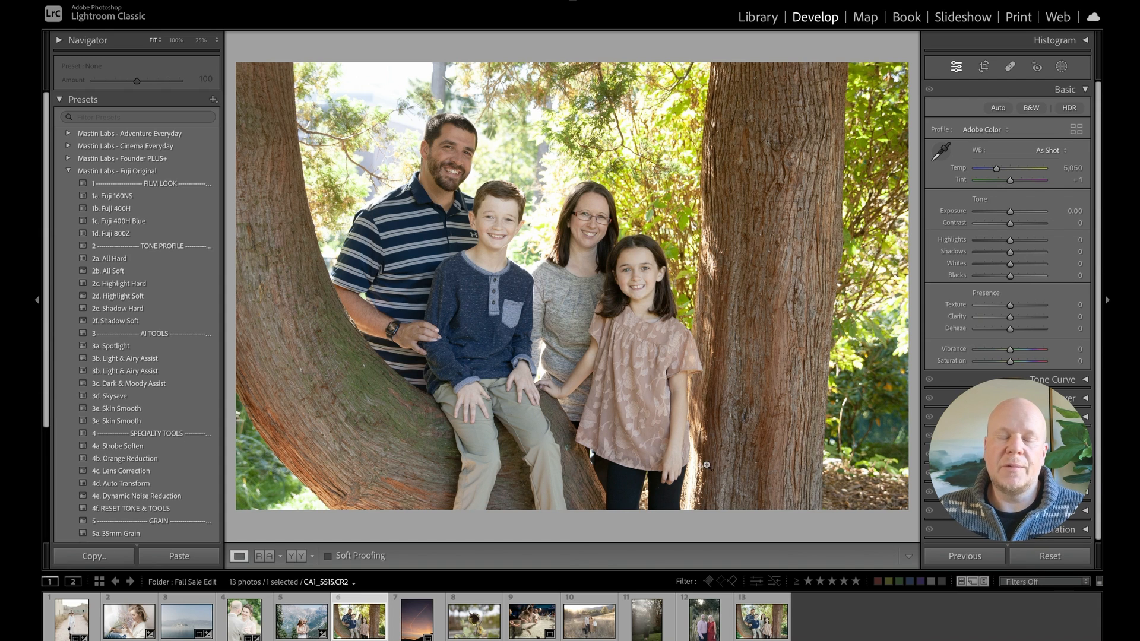
click(678, 452)
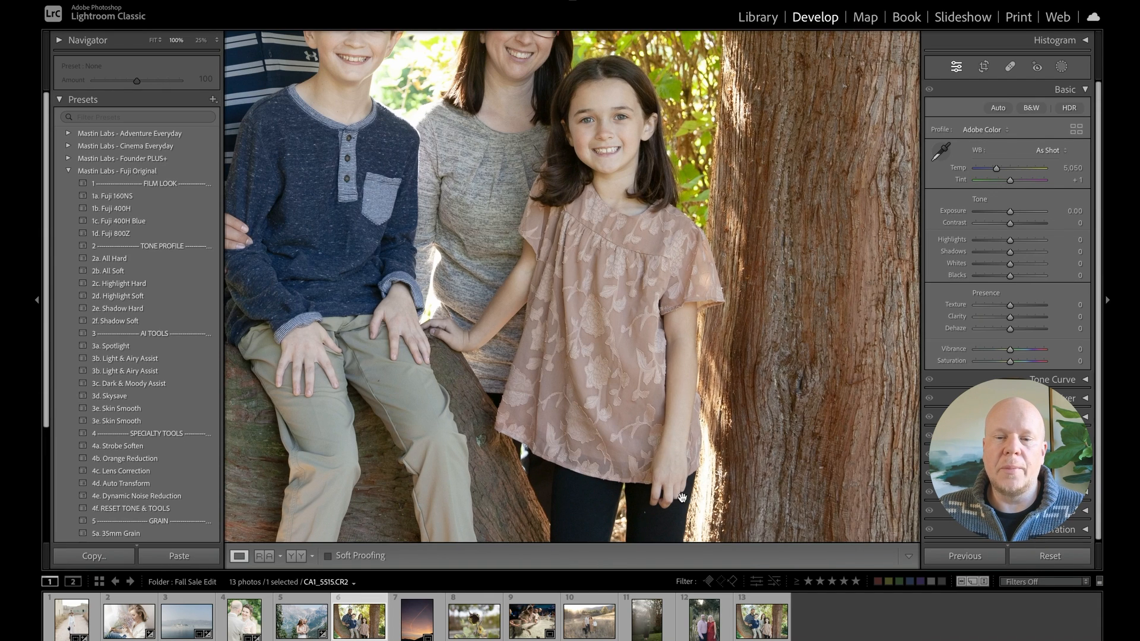
click(590, 383)
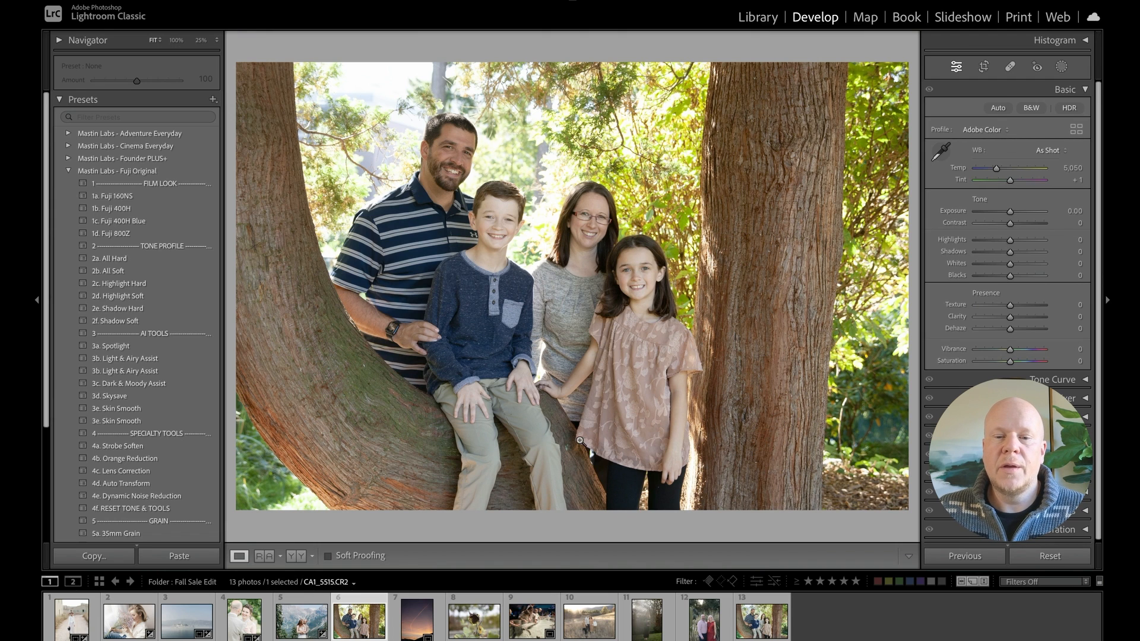
Crop the lower part of the family photo at the original aspect ratio and shift the family right within the frame.
key(r)
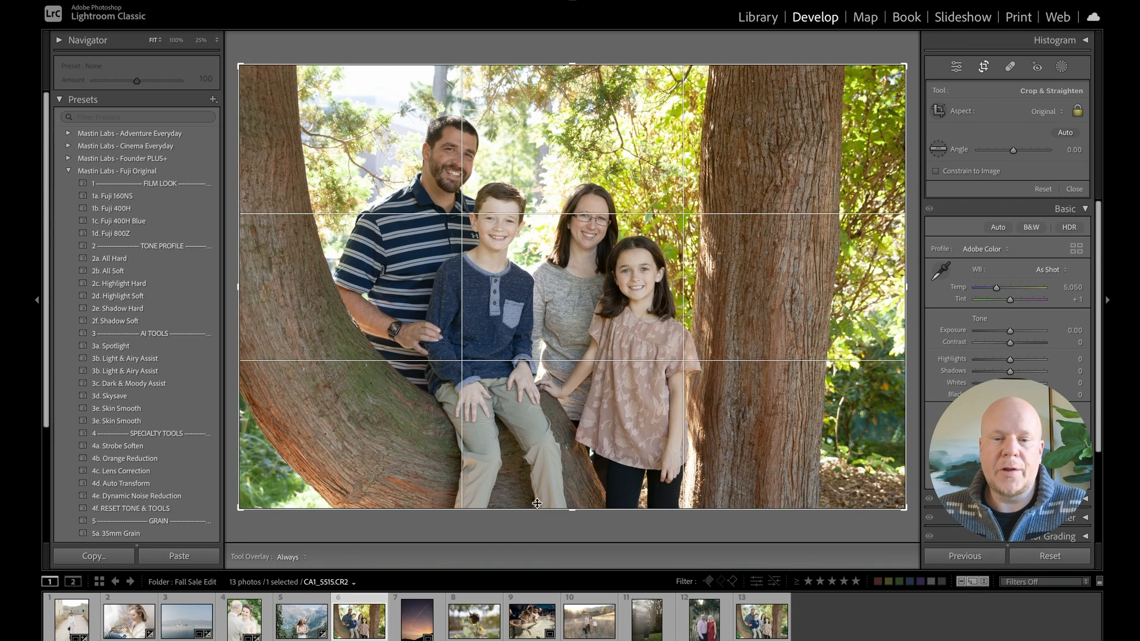
drag(572, 512, 575, 469)
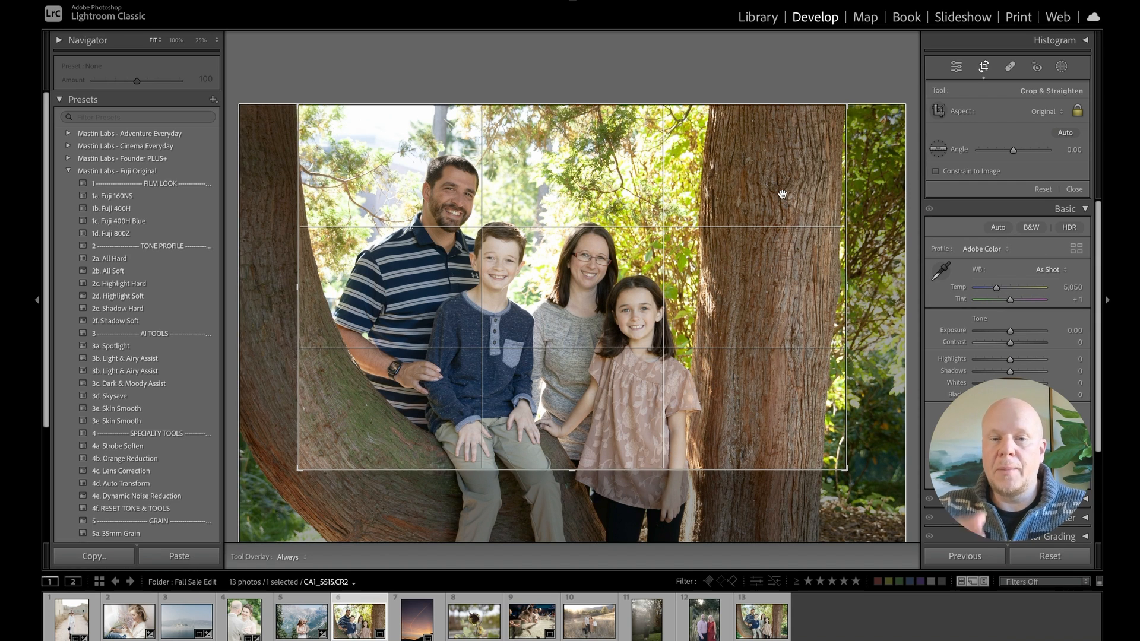
key(Return)
key(r)
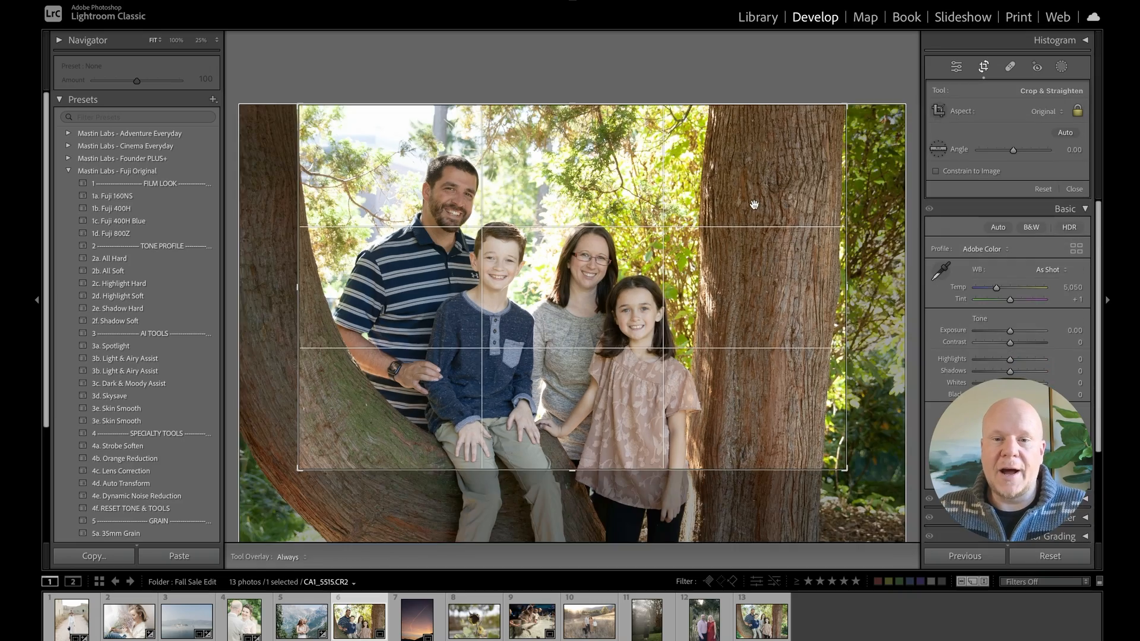
drag(692, 216, 717, 219)
key(Return)
key(r)
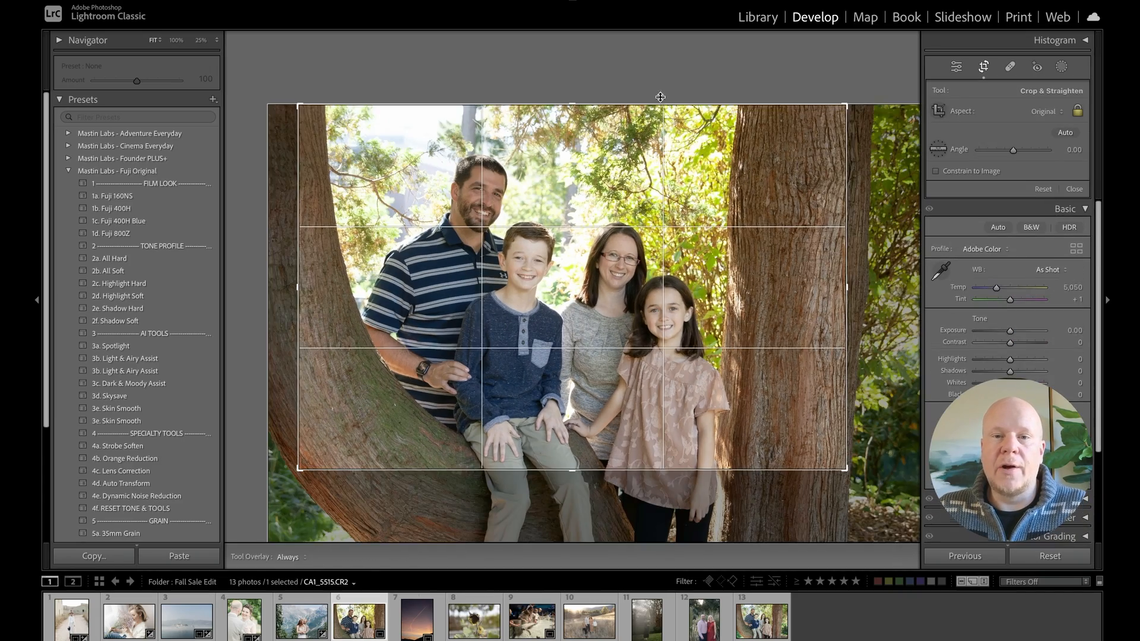
Tighten the family photo's crop from above, leaving a little space over the father's head, and apply it.
drag(660, 105, 661, 118)
key(r)
key(r)
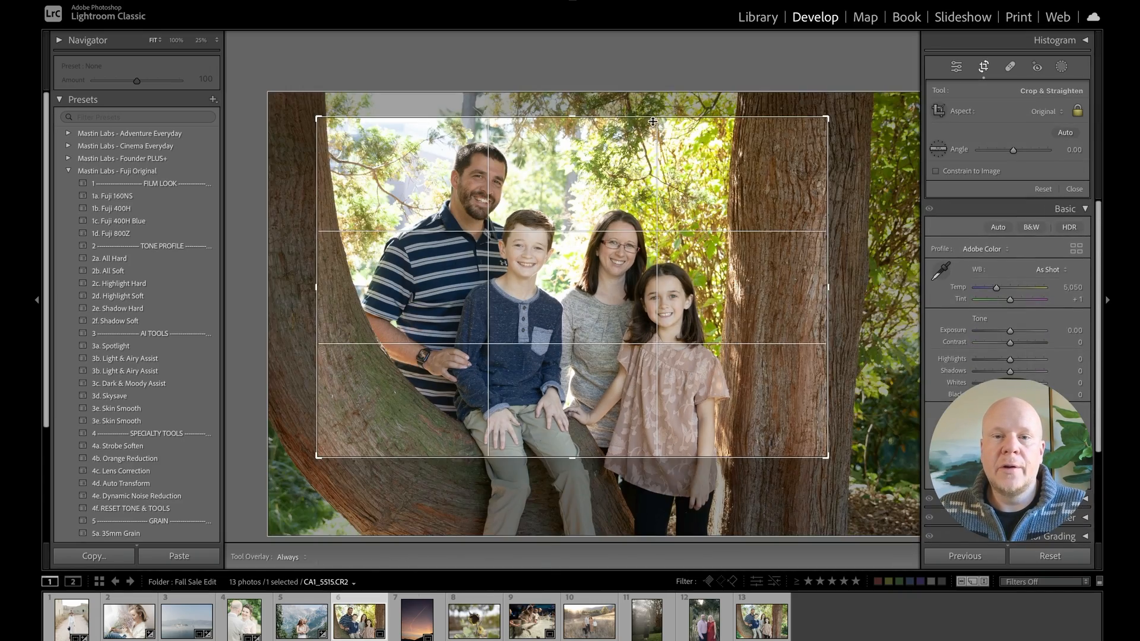
key(Return)
key(r)
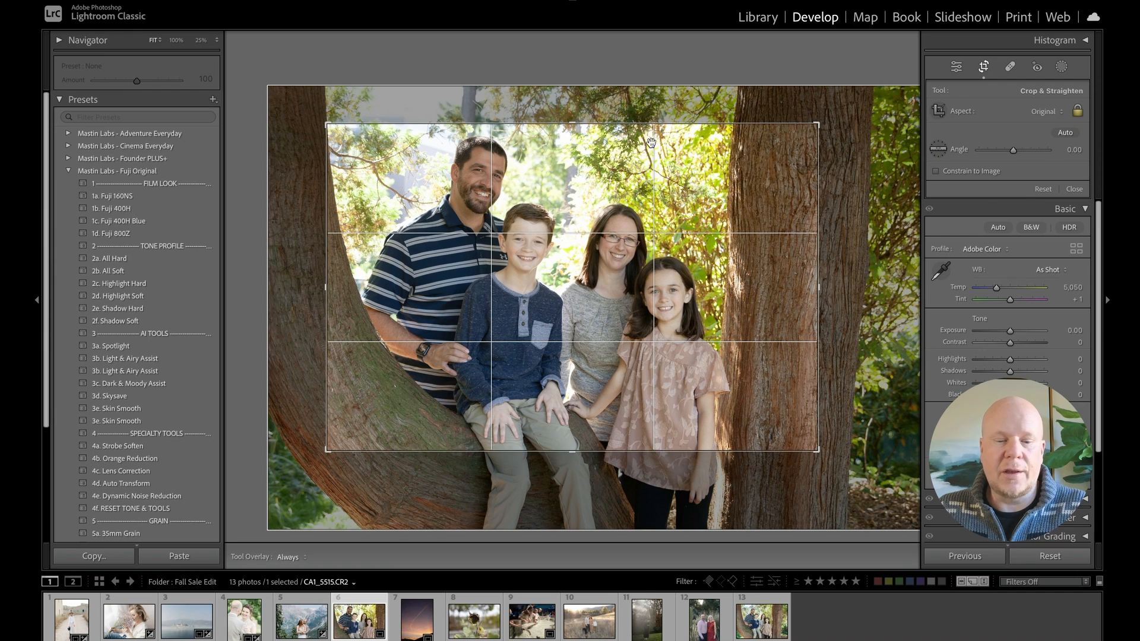
key(Return)
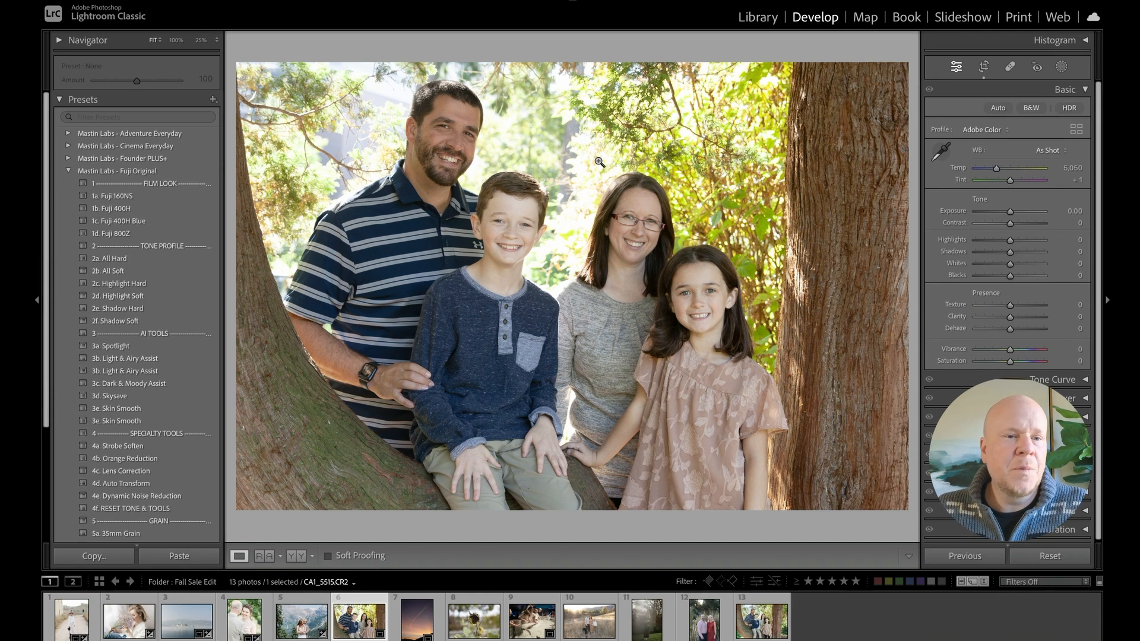
Apply the 1d. Fuji 400H - MUTED preset from Mastin Labs - Founder PLUS+ to the family photo.
click(63, 172)
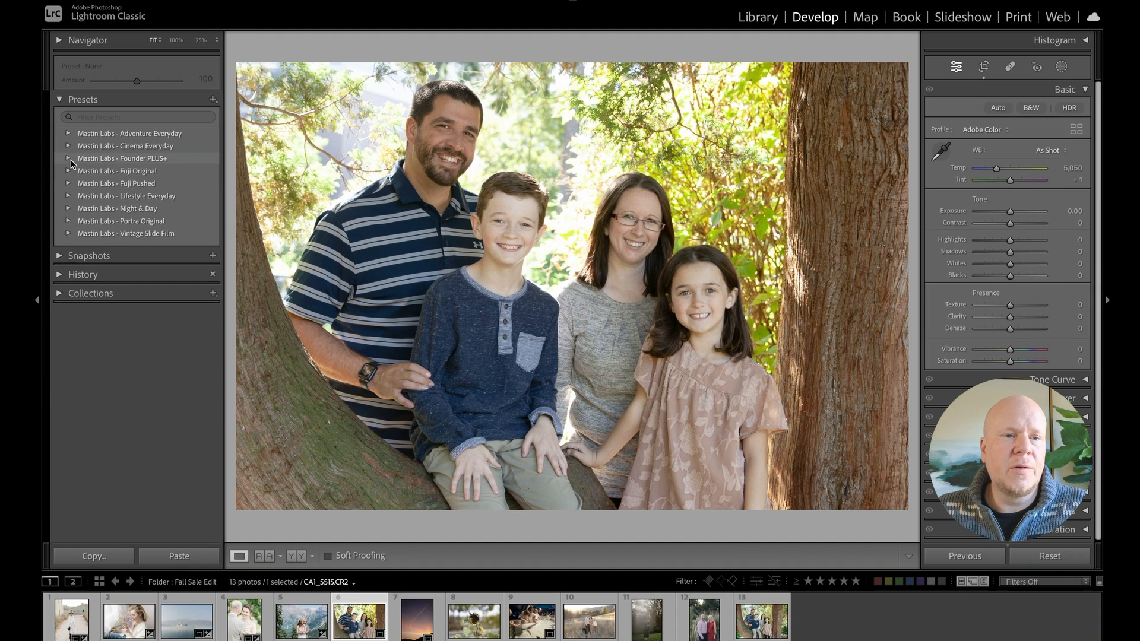
click(67, 158)
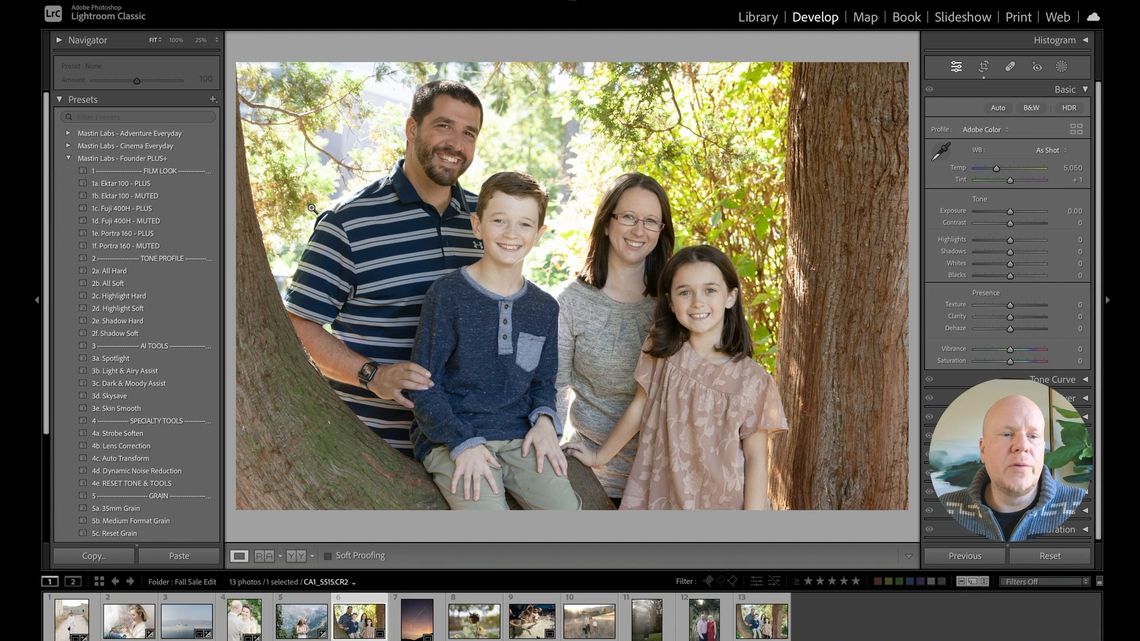
click(150, 223)
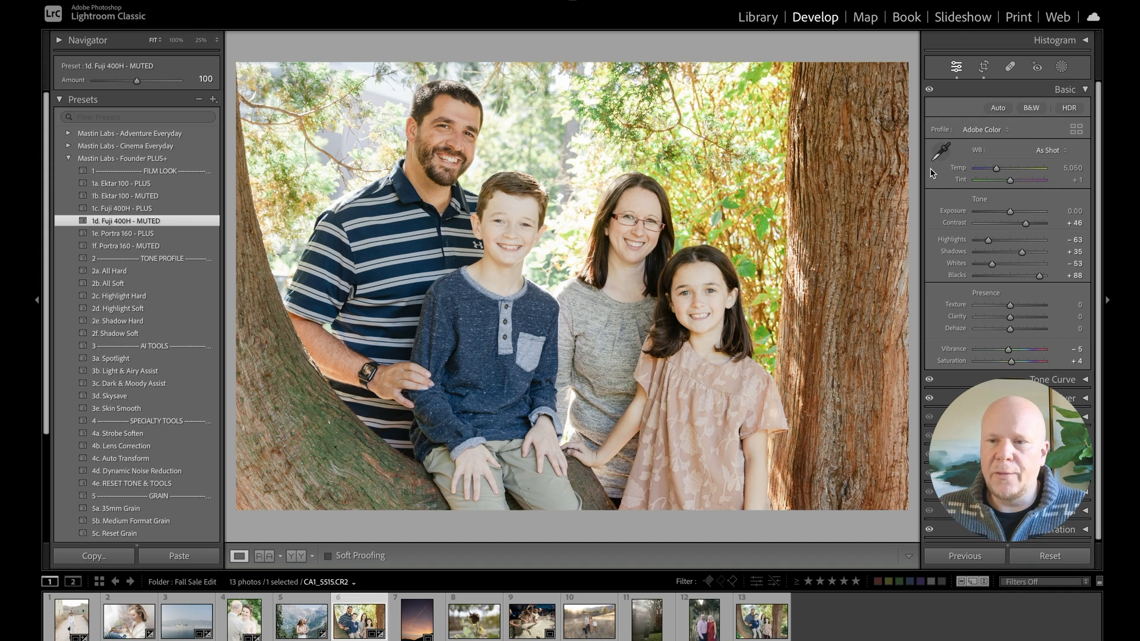
Set the family photo's white balance to a temperature of 4,883 and a tint of +6, checking the skin tones up close.
drag(998, 171, 998, 172)
click(497, 216)
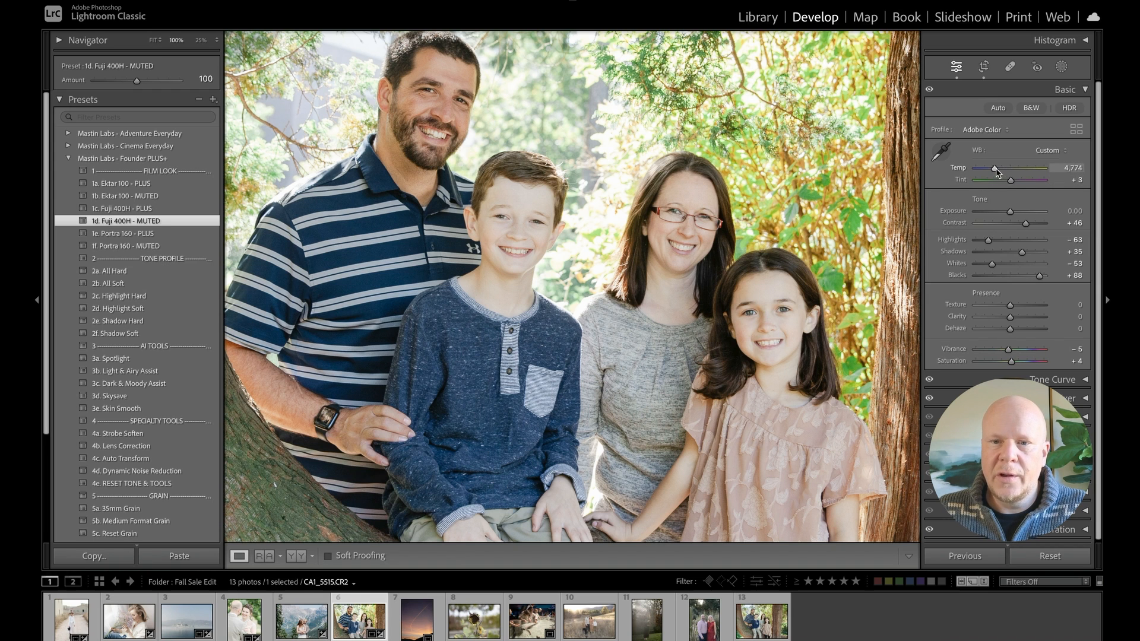
click(560, 243)
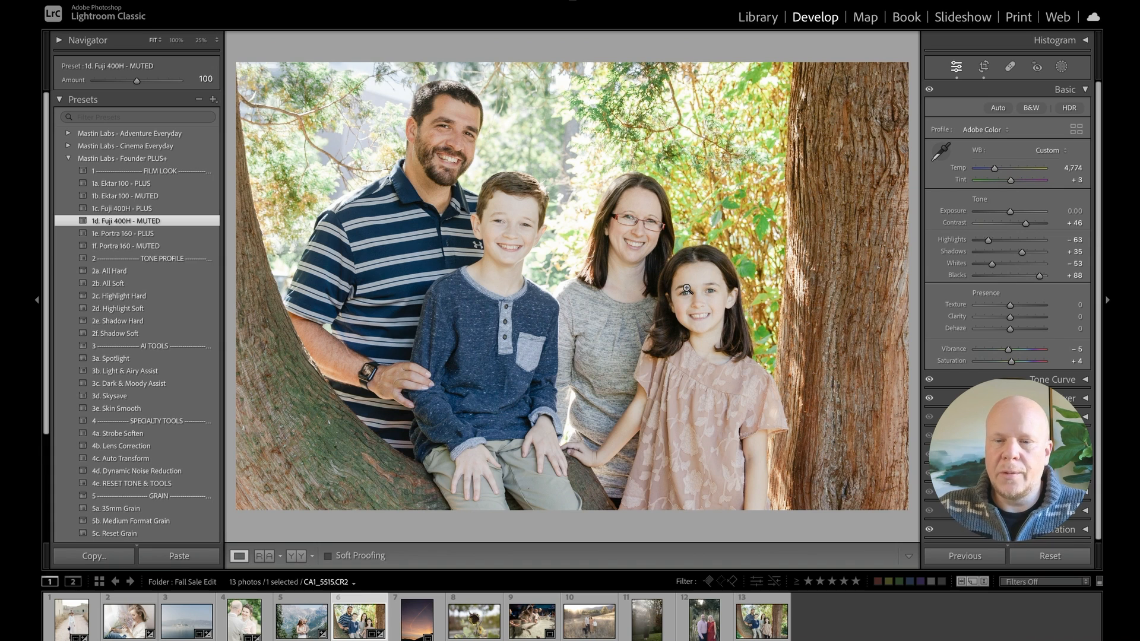
key(backslash)
key(backslash)
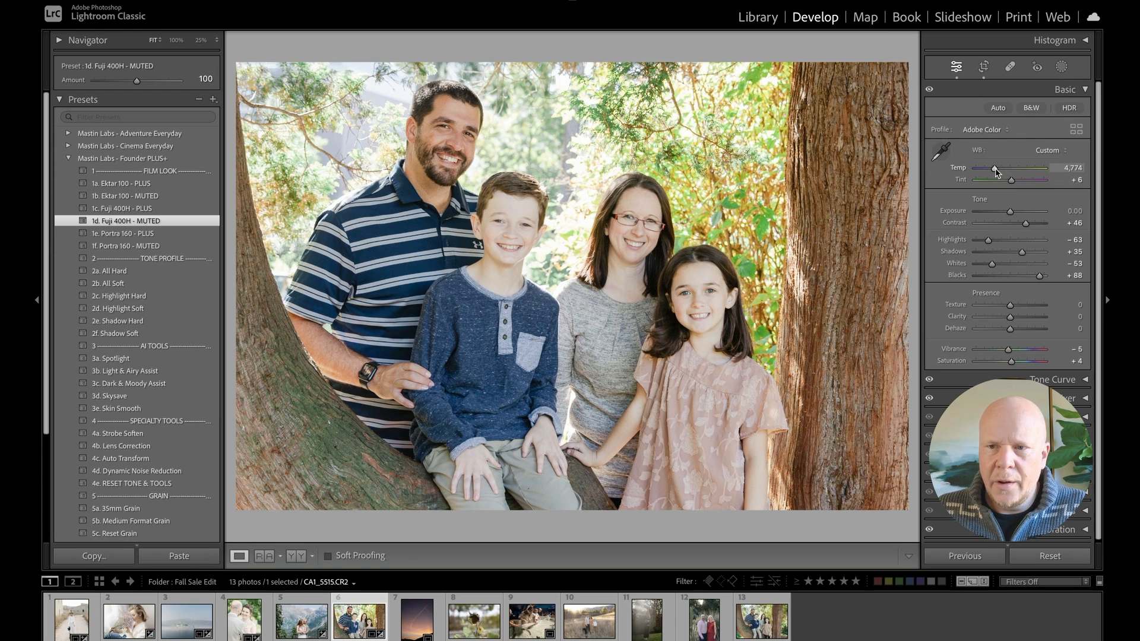
drag(996, 172, 997, 171)
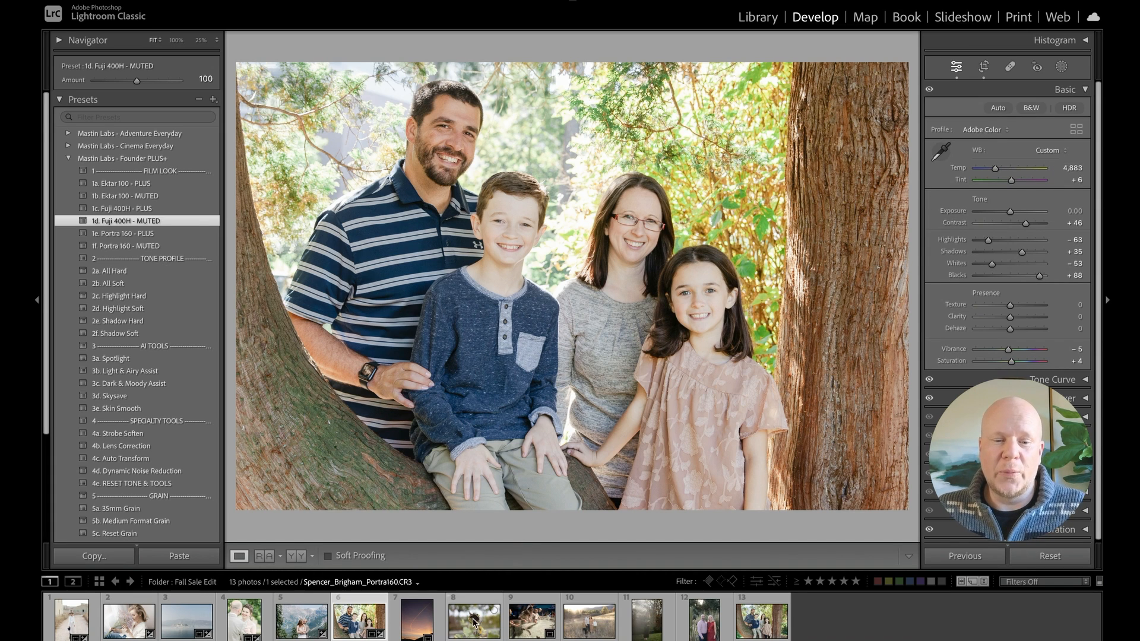
Apply the 1a. Ektar 100 preset from Mastin Labs - Adventure Everyday to the sunset sky photo and set its exposure to +0.10.
click(422, 633)
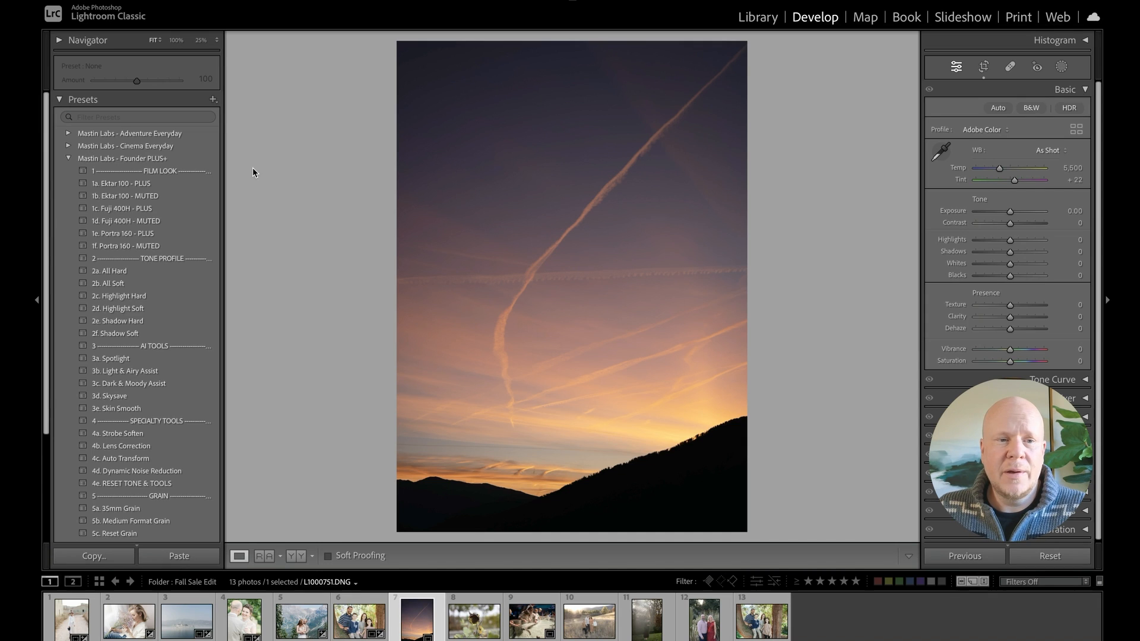
click(69, 158)
click(68, 134)
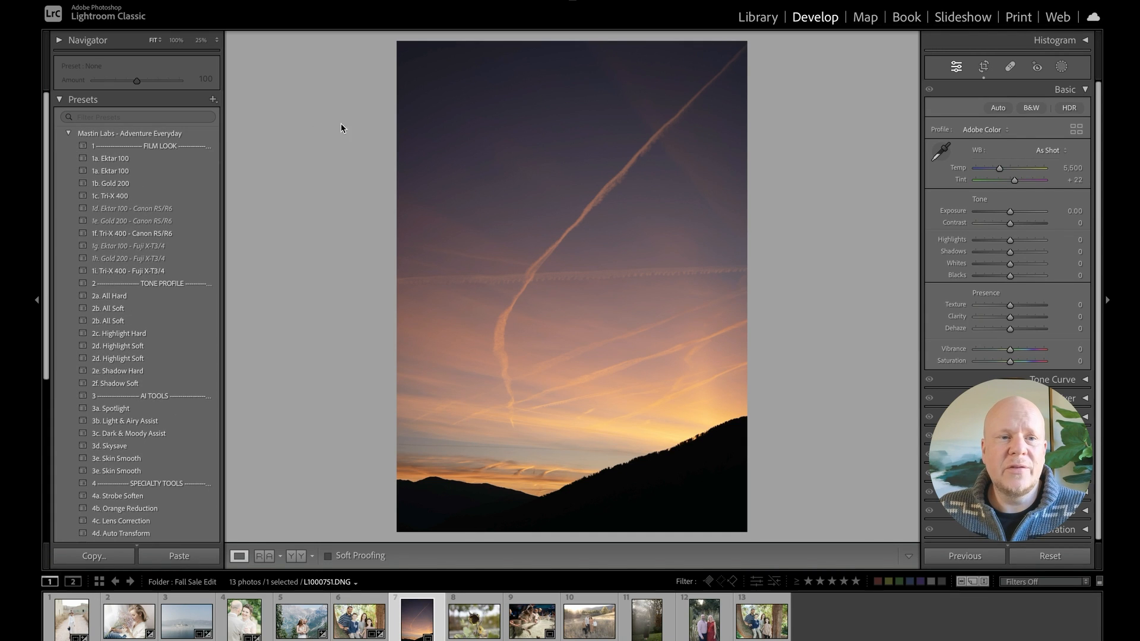
click(166, 159)
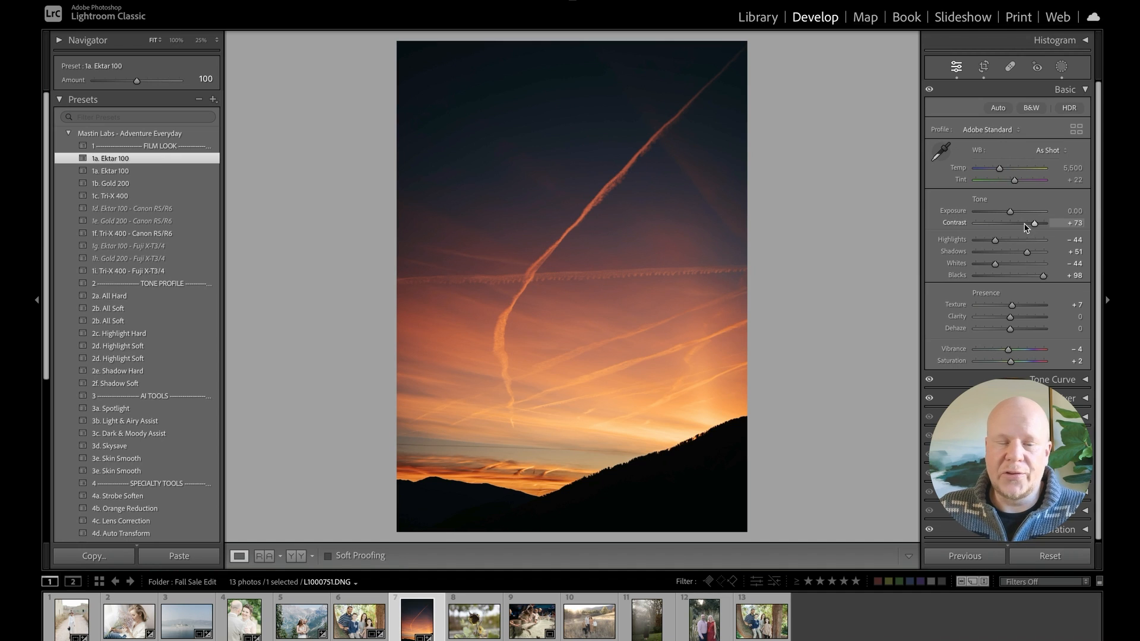
key(Up)
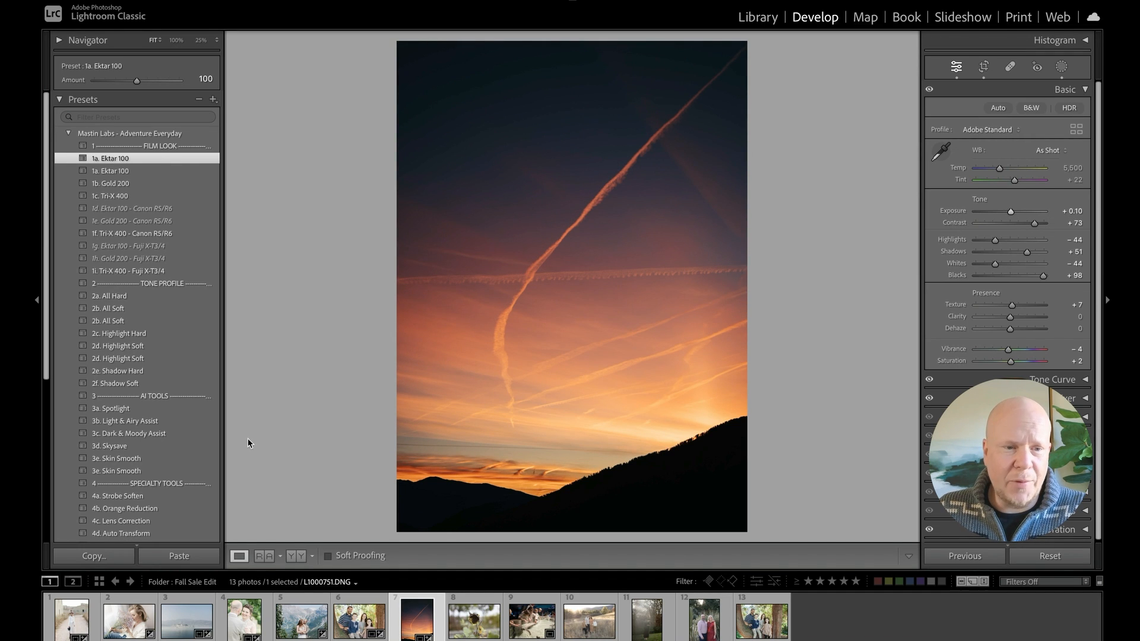
Try the 4c. Lens Correction preset on the sunset photo, undo it, and compare the edit with the original.
scroll(214, 469, down, 2)
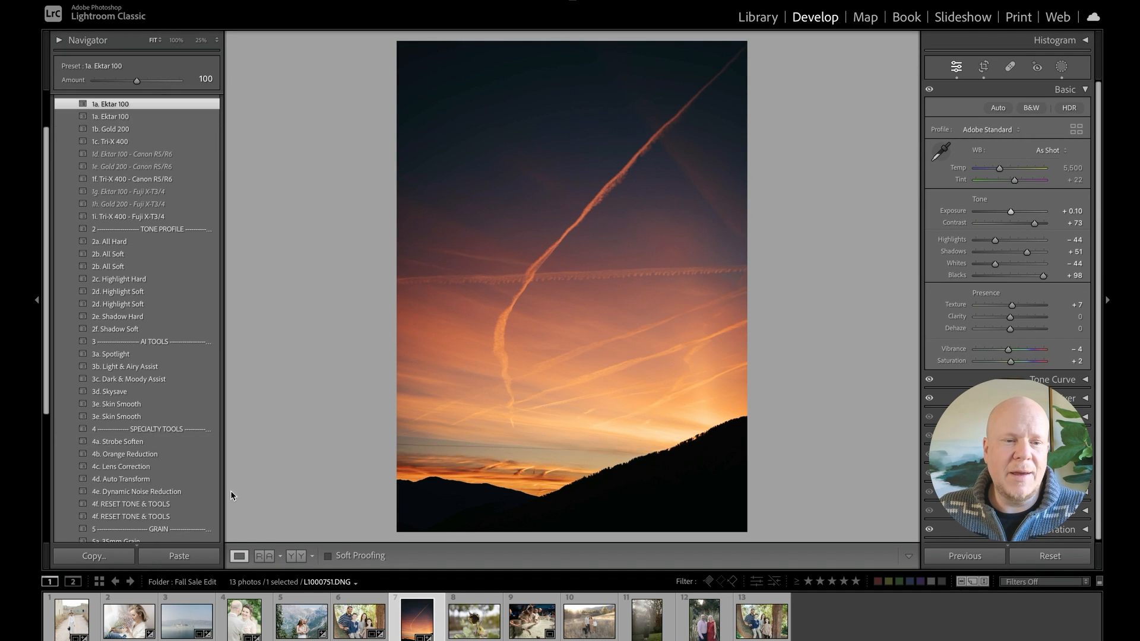
click(170, 465)
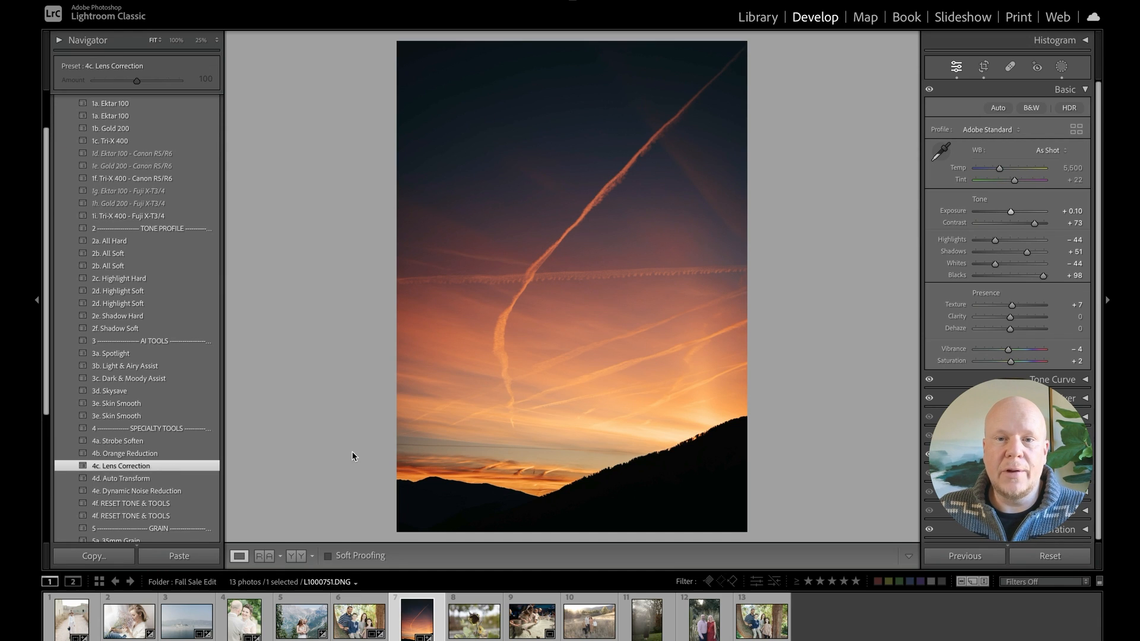
key(ctrl+z)
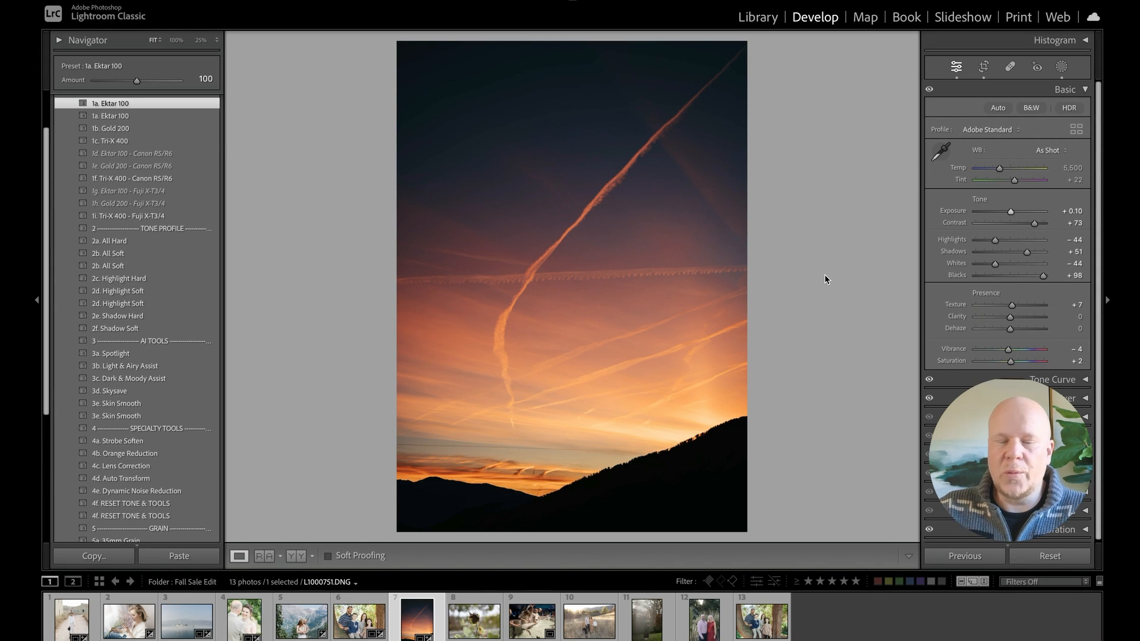
key(backslash)
key(backslash)
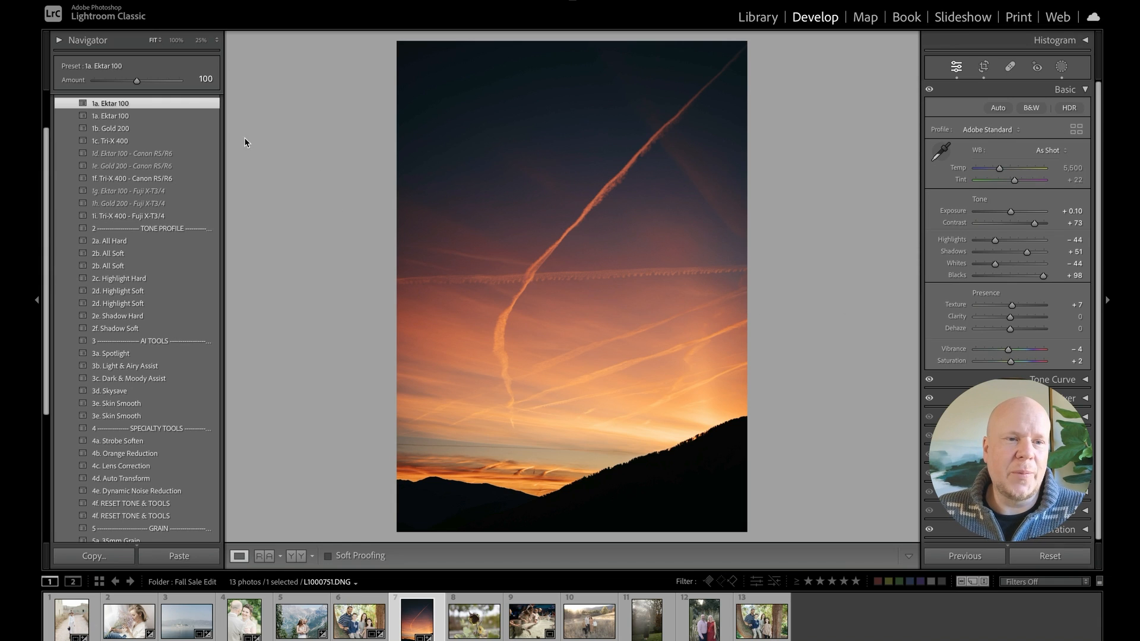
Apply the 1c. Tri-X 400 preset with the 2b. All Soft tone profile to the sky photo, at an exposure of +0.05.
click(176, 141)
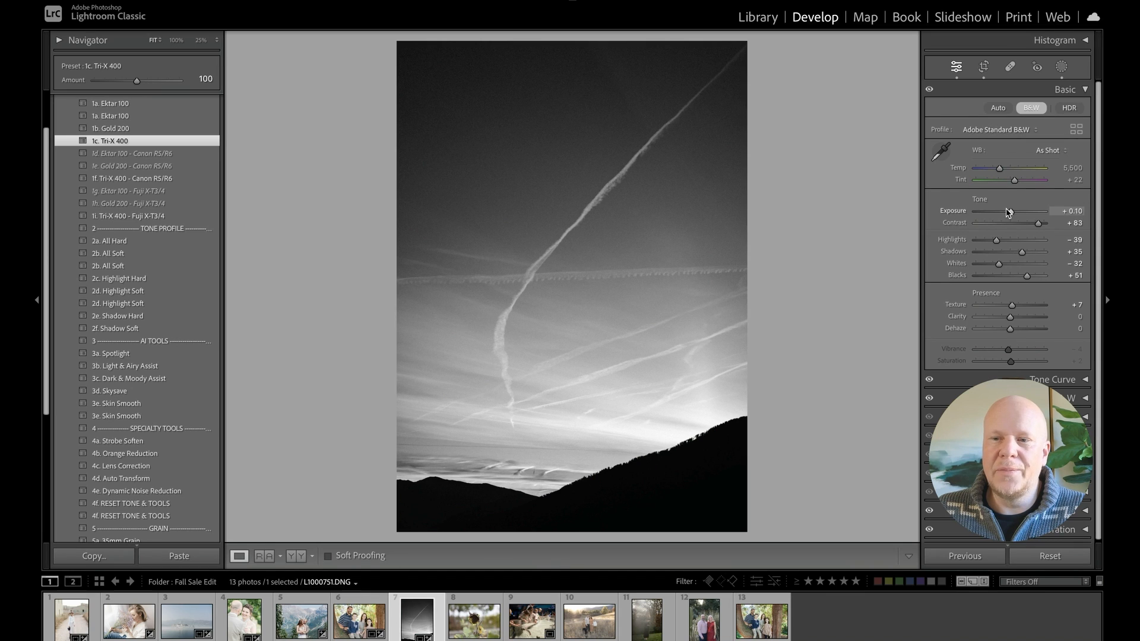
drag(1010, 211, 1006, 212)
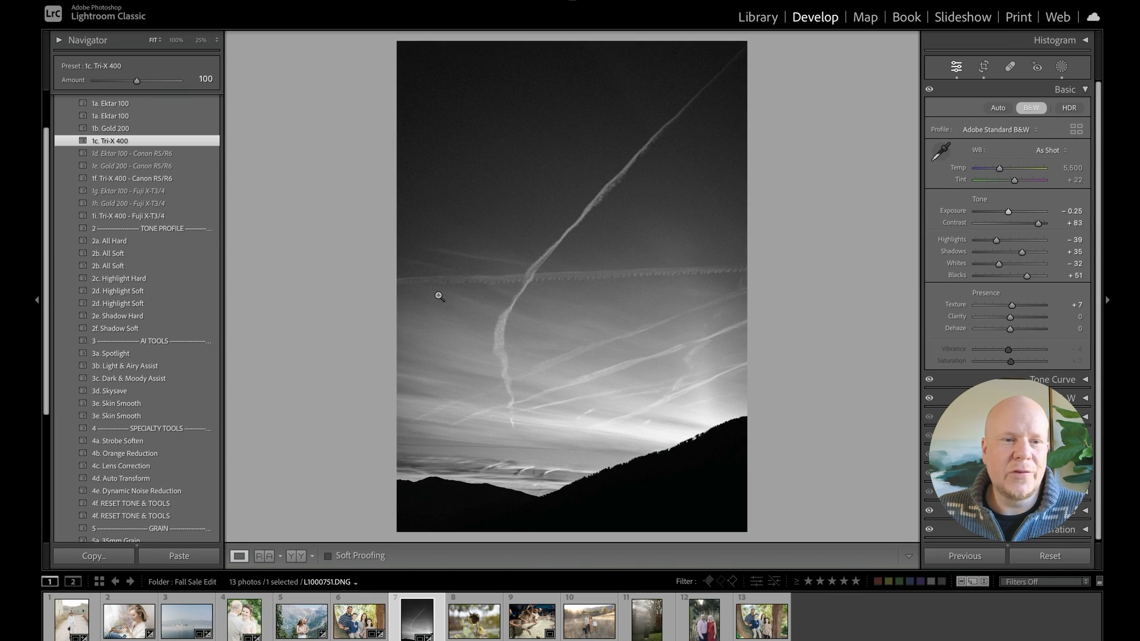
click(124, 241)
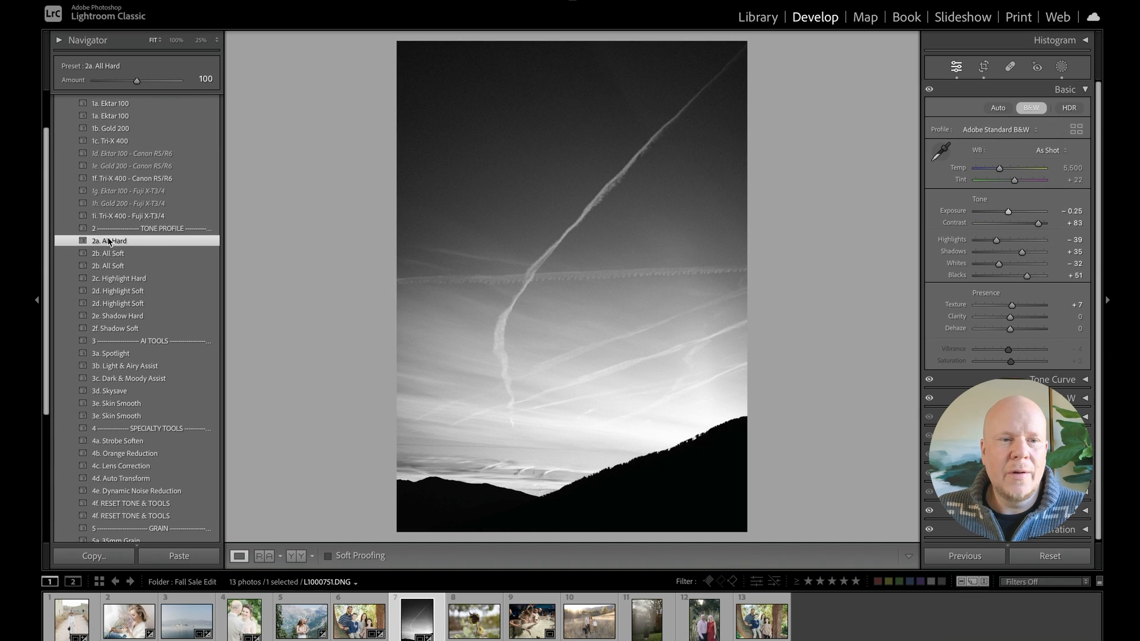
click(184, 254)
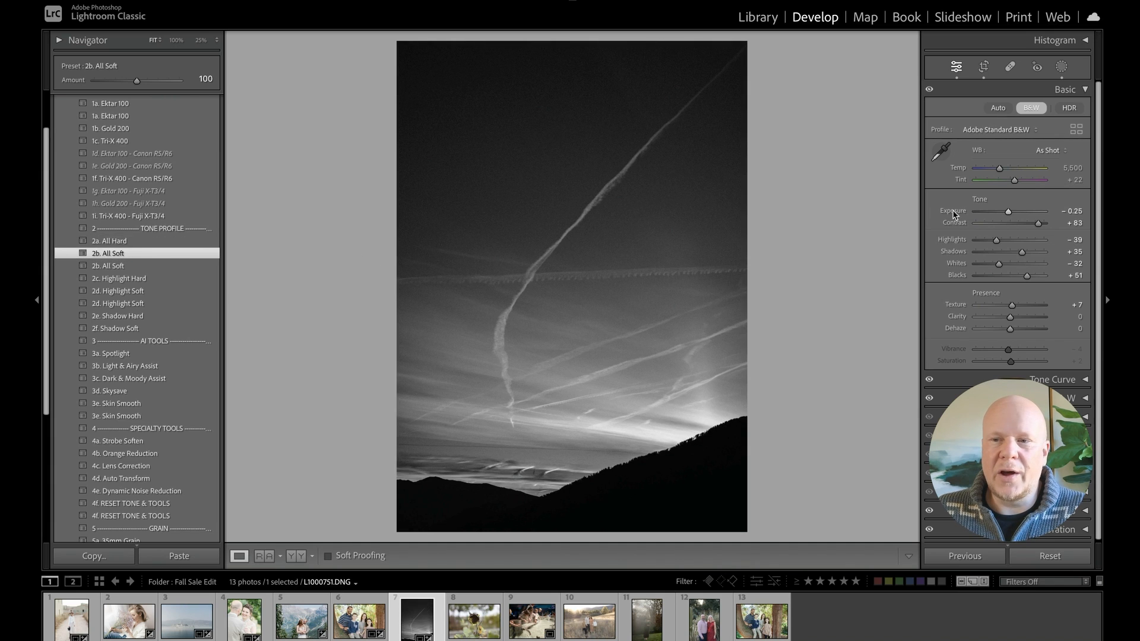
drag(1008, 212, 1011, 215)
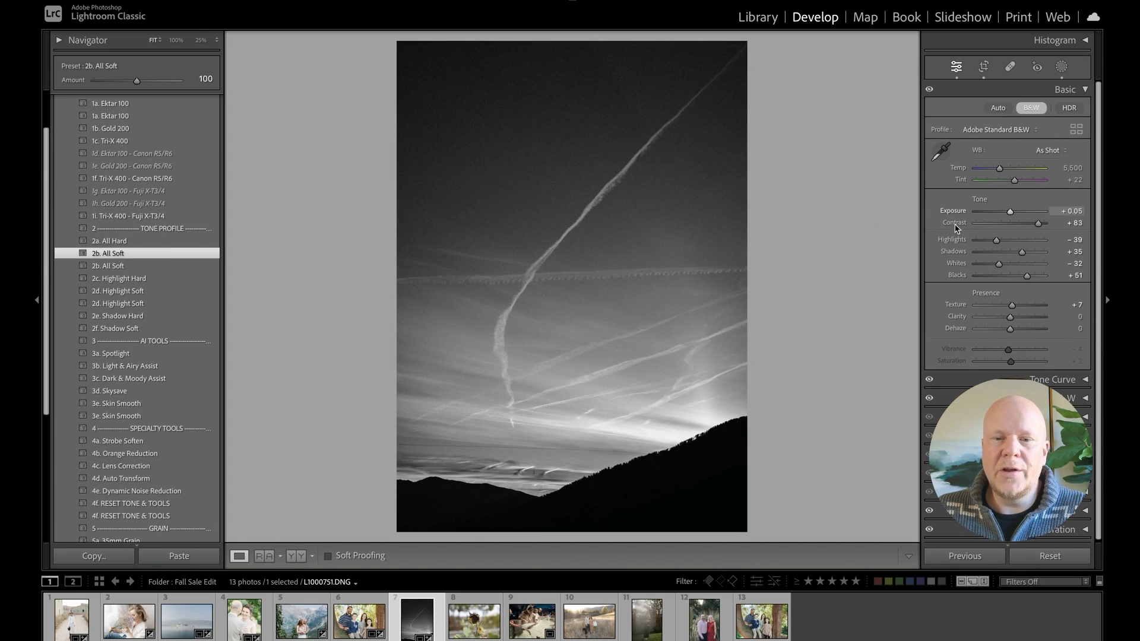
Crop the sky photo tighter at its as-shot ratio, cutting away the upper sky and the right side around the curved contrail.
key(r)
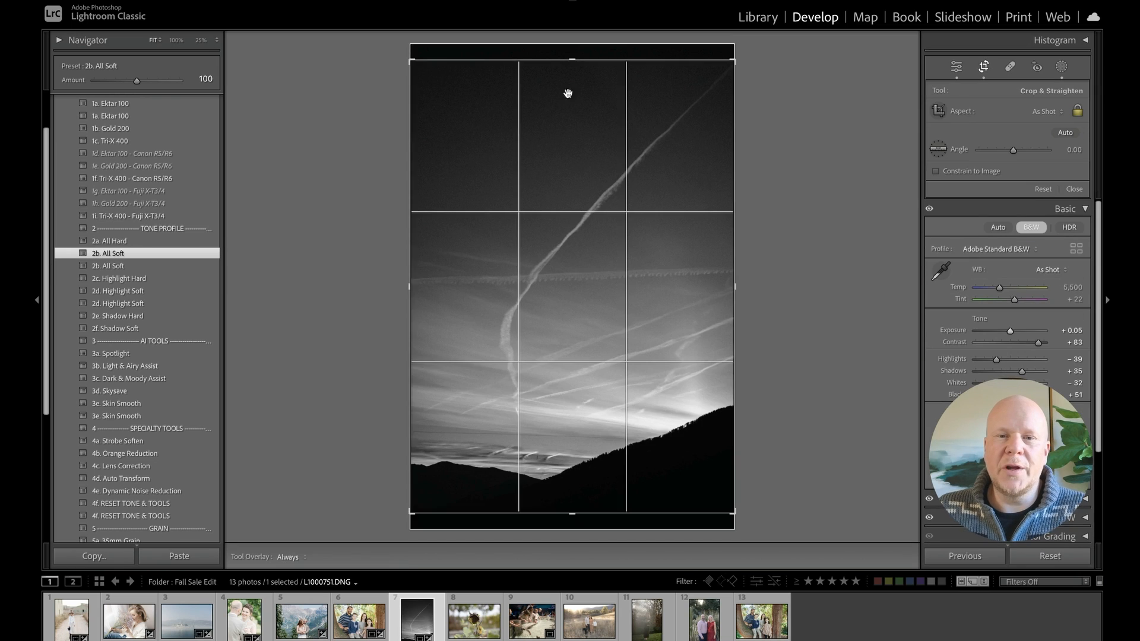
drag(573, 94, 574, 99)
drag(636, 122, 598, 107)
drag(622, 150, 654, 166)
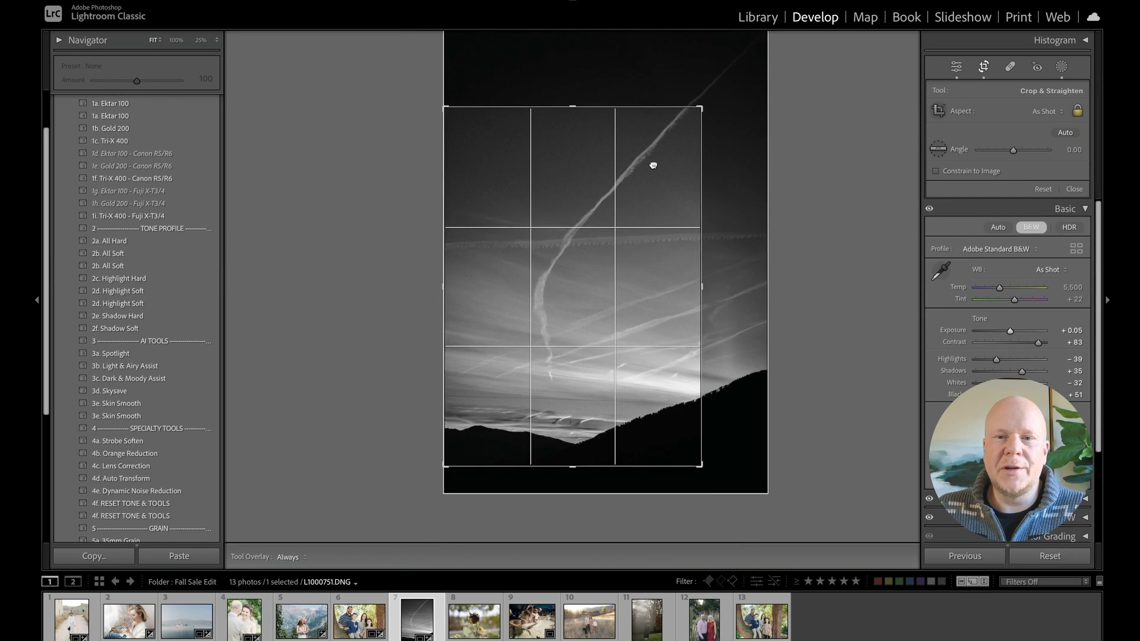
drag(708, 108, 678, 151)
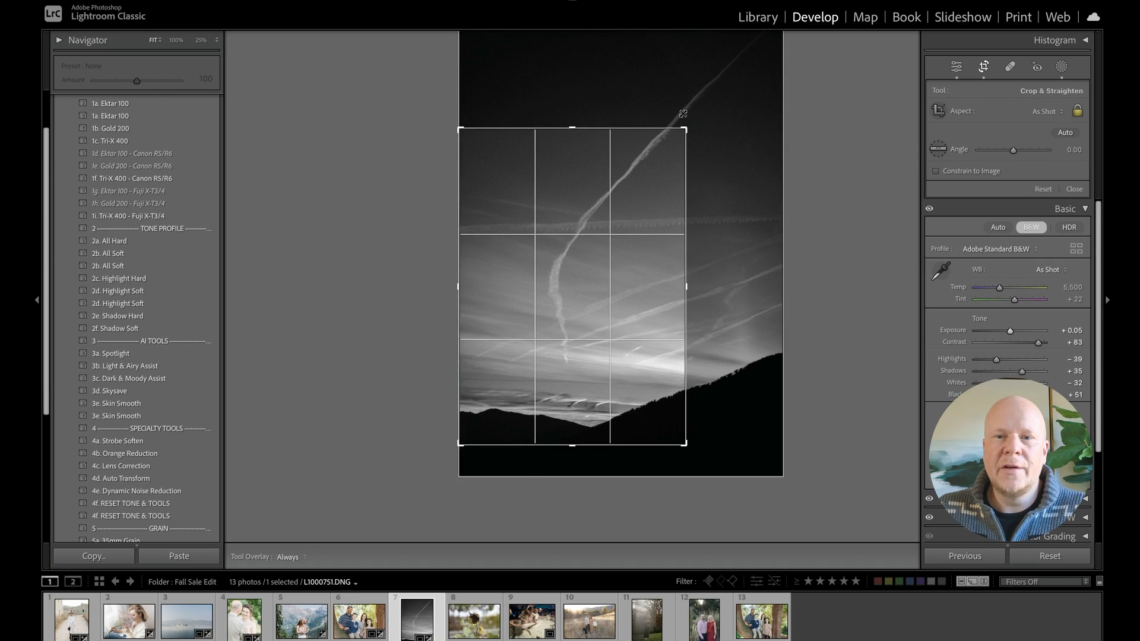
mouse_move(650, 187)
mouse_down()
mouse_move(662, 209)
mouse_move(661, 194)
mouse_up()
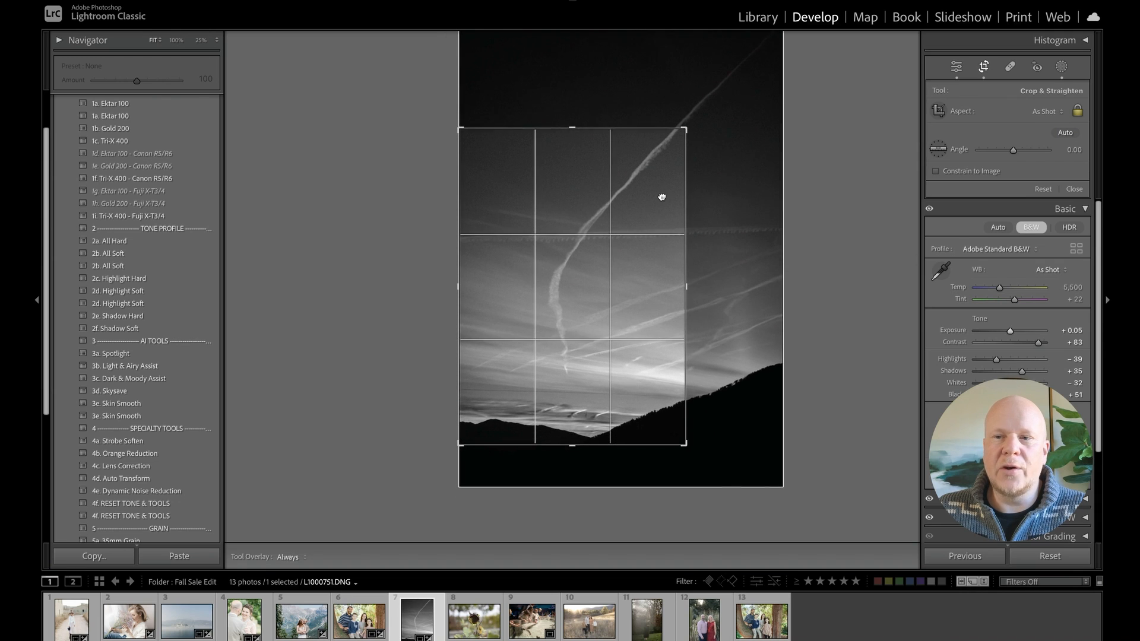
Change the sky photo's crop to a 4 x 3 aspect ratio and enlarge it to include more of the contrail.
click(1004, 111)
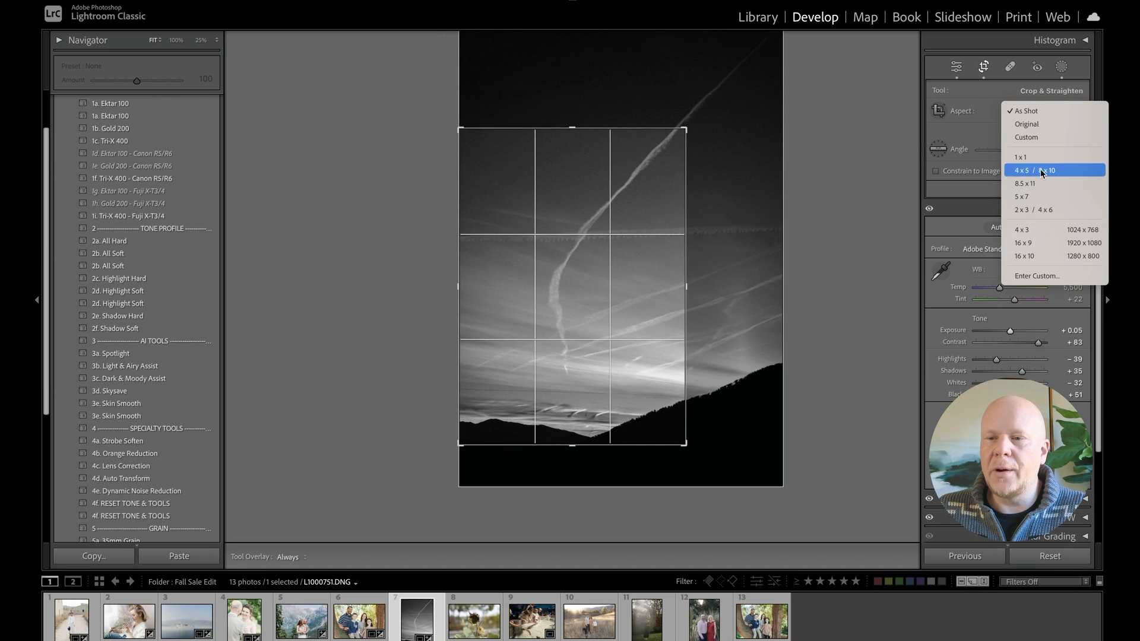
click(1028, 231)
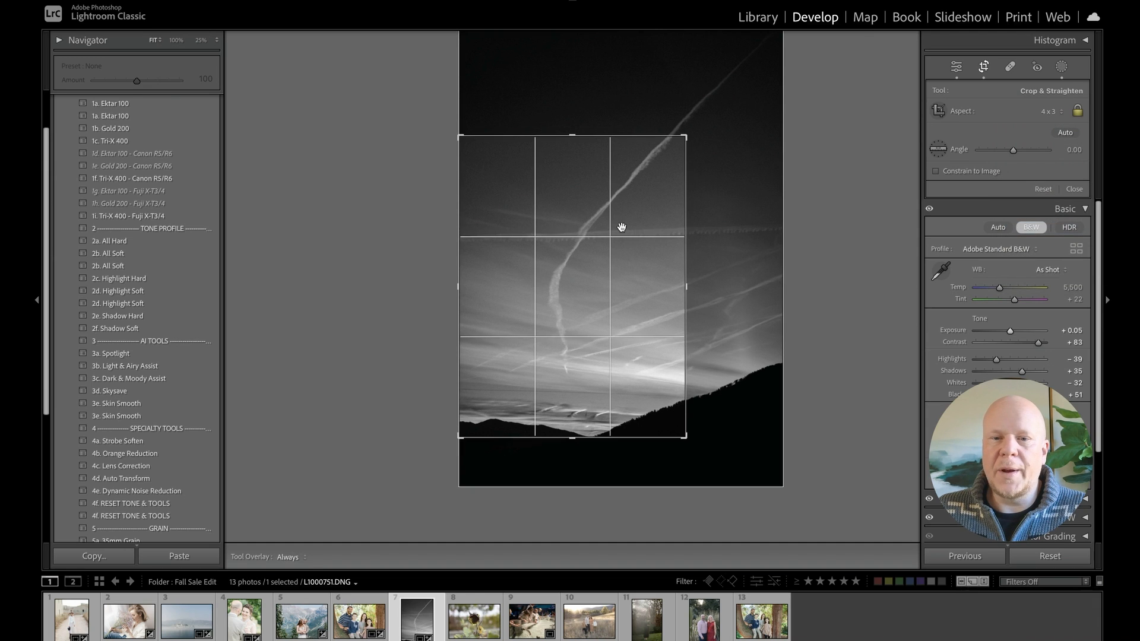
drag(691, 132, 705, 115)
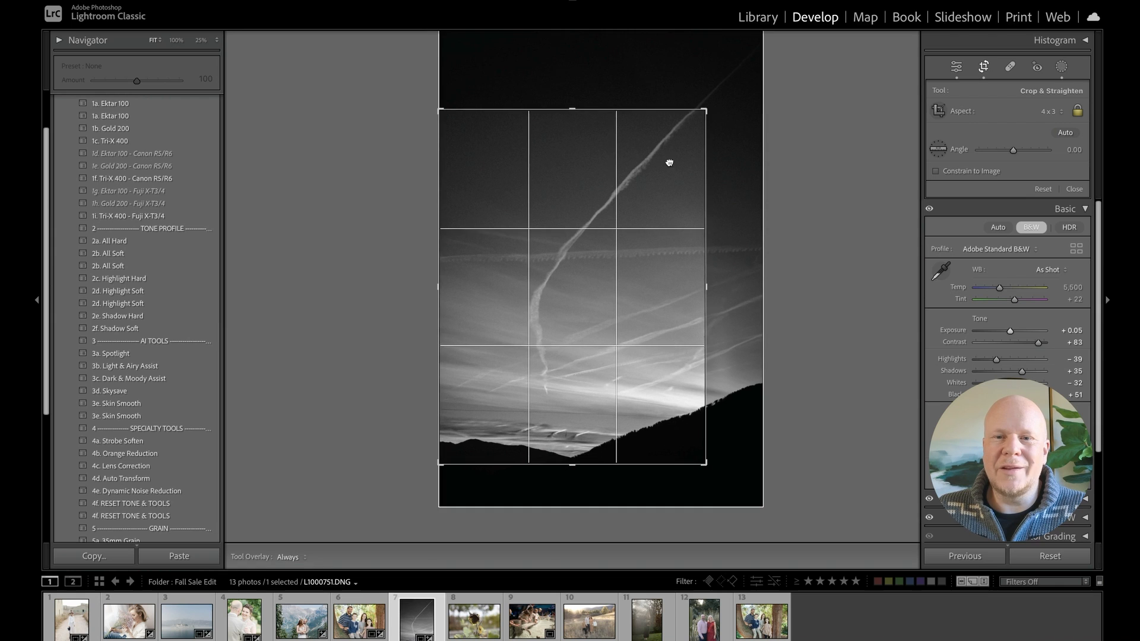
Rotate the sky photo to an angle of 4.63 so the contrail runs into the upper right corner, and apply the crop.
drag(710, 113, 712, 127)
drag(660, 159, 659, 164)
drag(742, 150, 743, 154)
drag(669, 179, 732, 178)
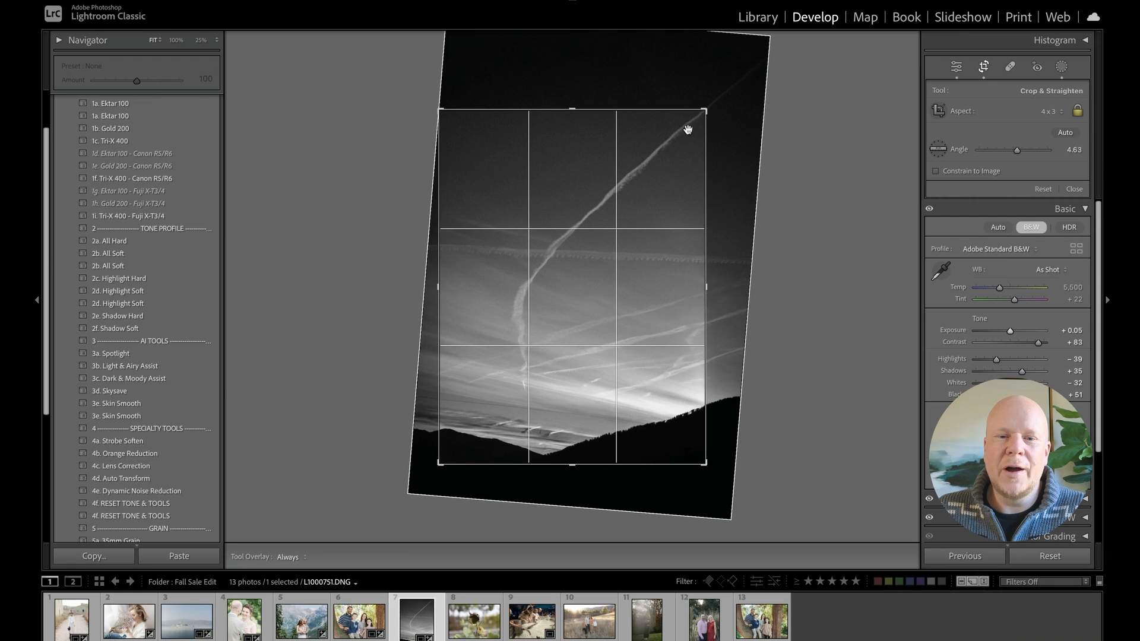
key(Return)
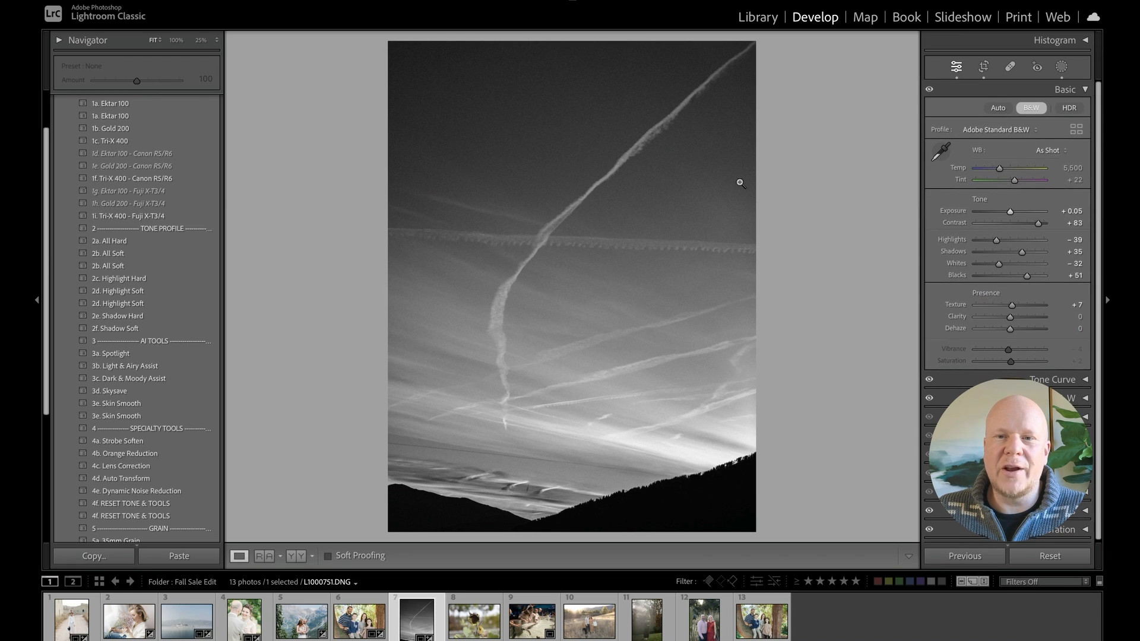
Reopen the sky photo's crop, increase its rotation to 7.65, and apply it.
key(r)
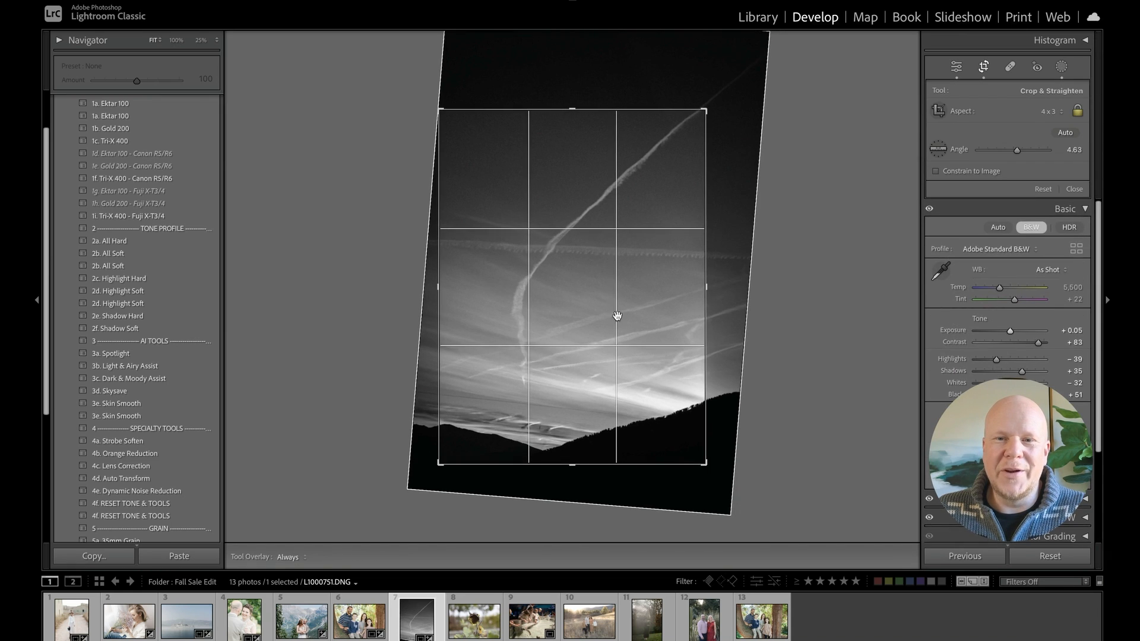
drag(739, 235, 739, 245)
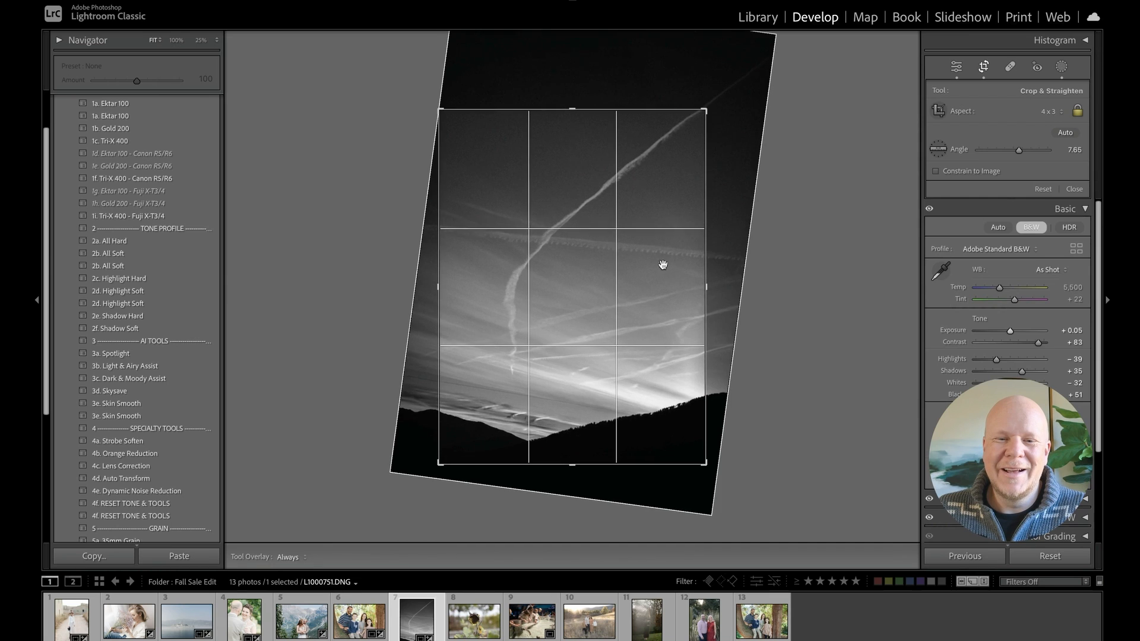
key(Return)
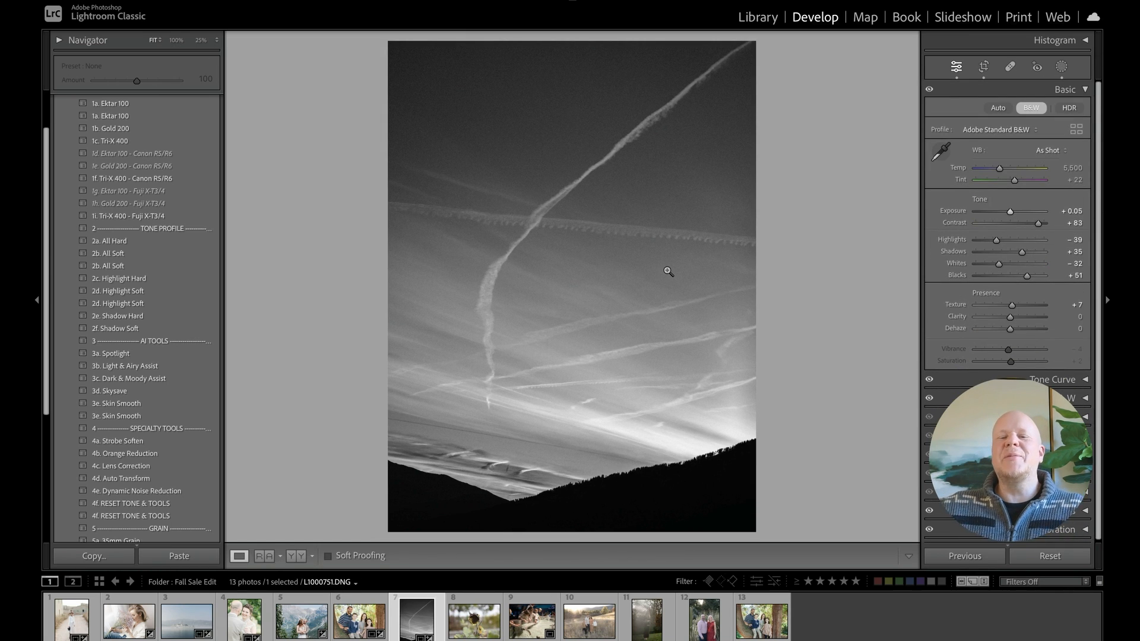
Compare the cropped black-and-white sky photo with its original and set the exposure to -0.15.
key(backslash)
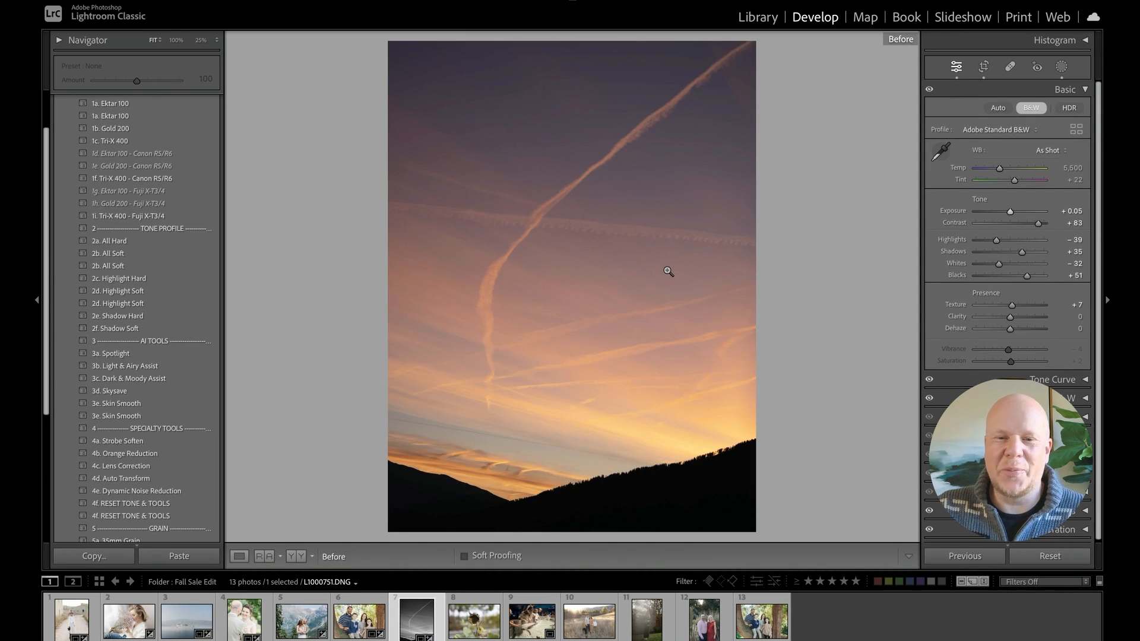
key(backslash)
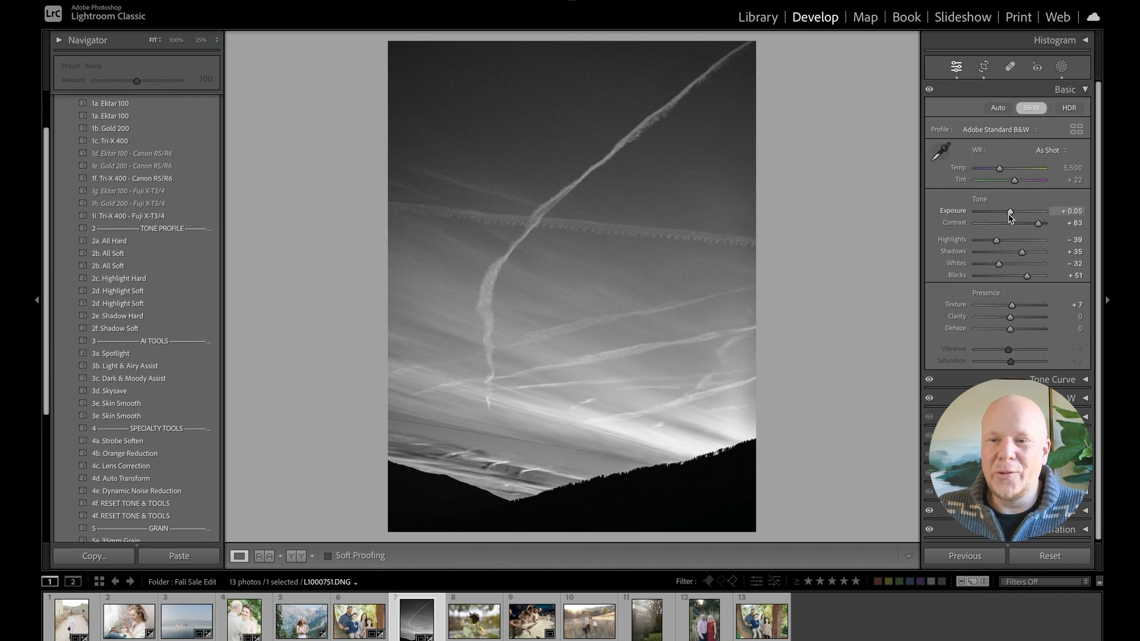
drag(1010, 212, 1009, 212)
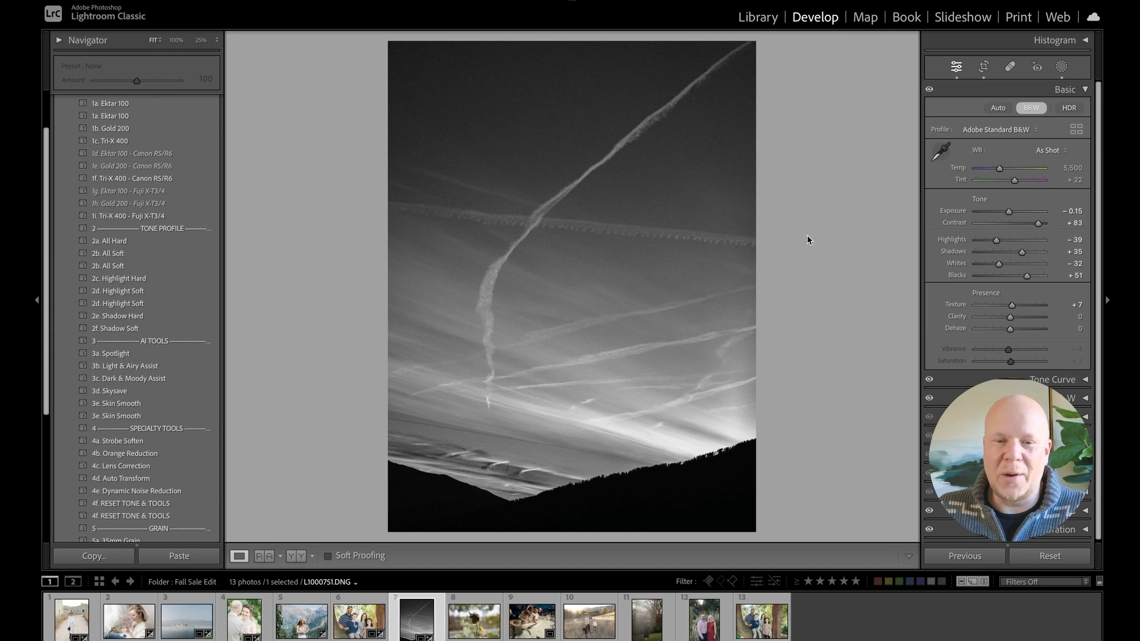
Apply the 1a. Portra 160 preset from Mastin Labs - Portra Original to the dried sunflower photo.
click(481, 629)
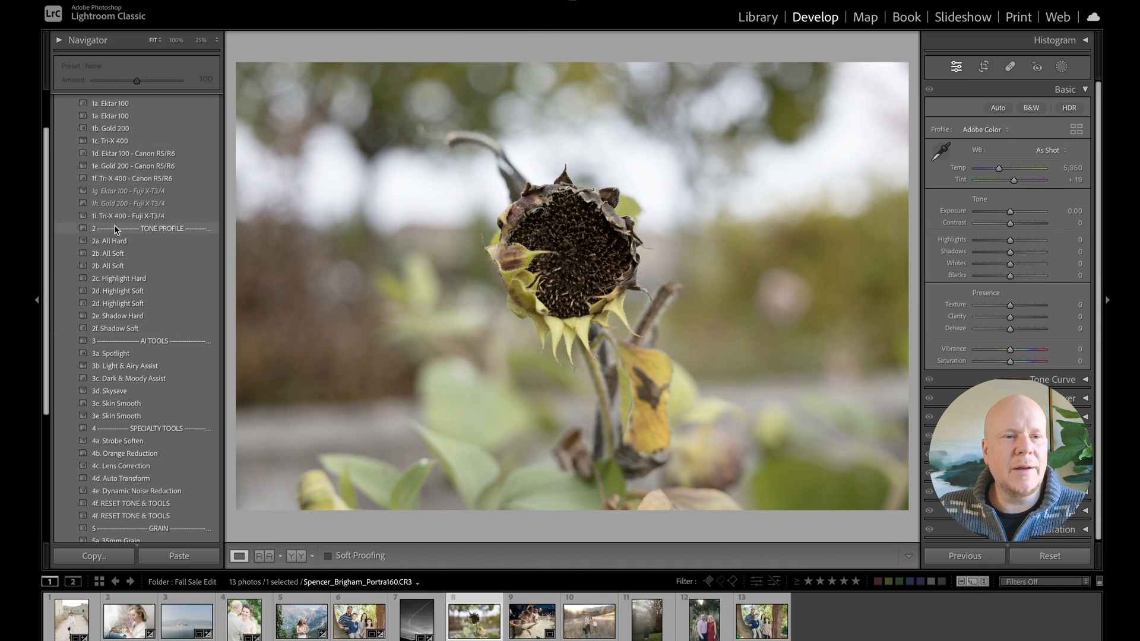
scroll(108, 212, up, 2)
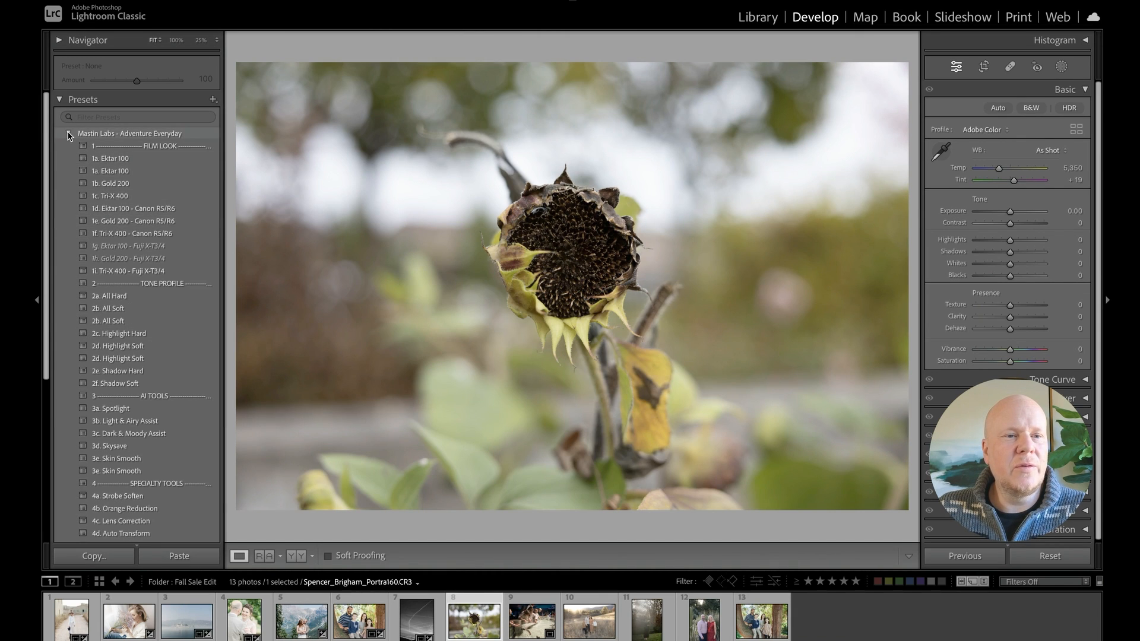
click(69, 134)
click(68, 220)
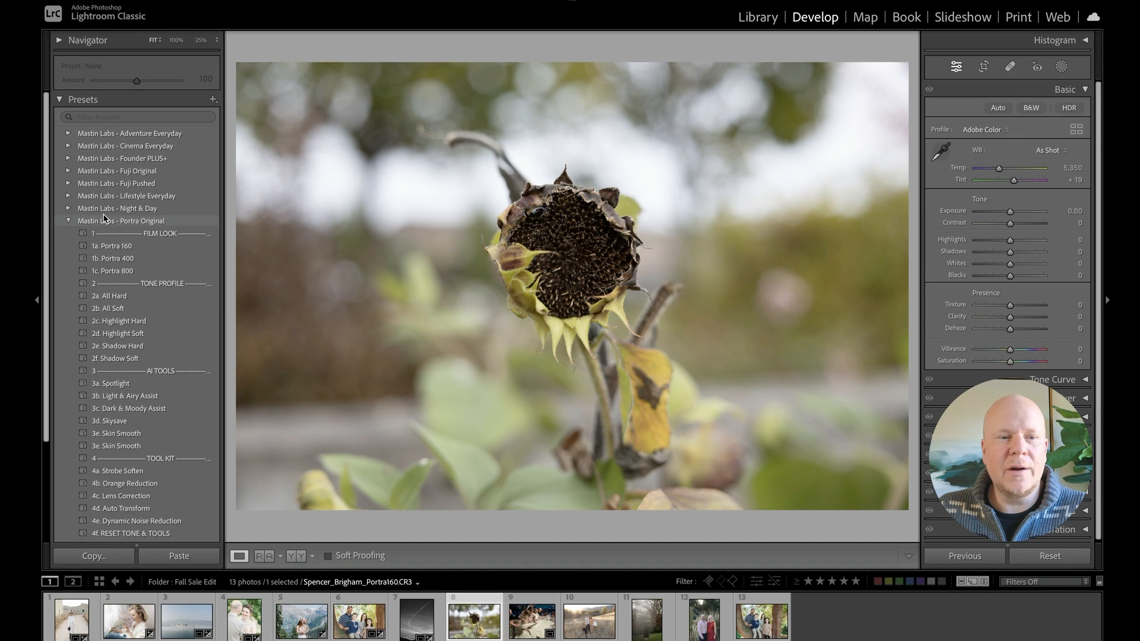
click(195, 247)
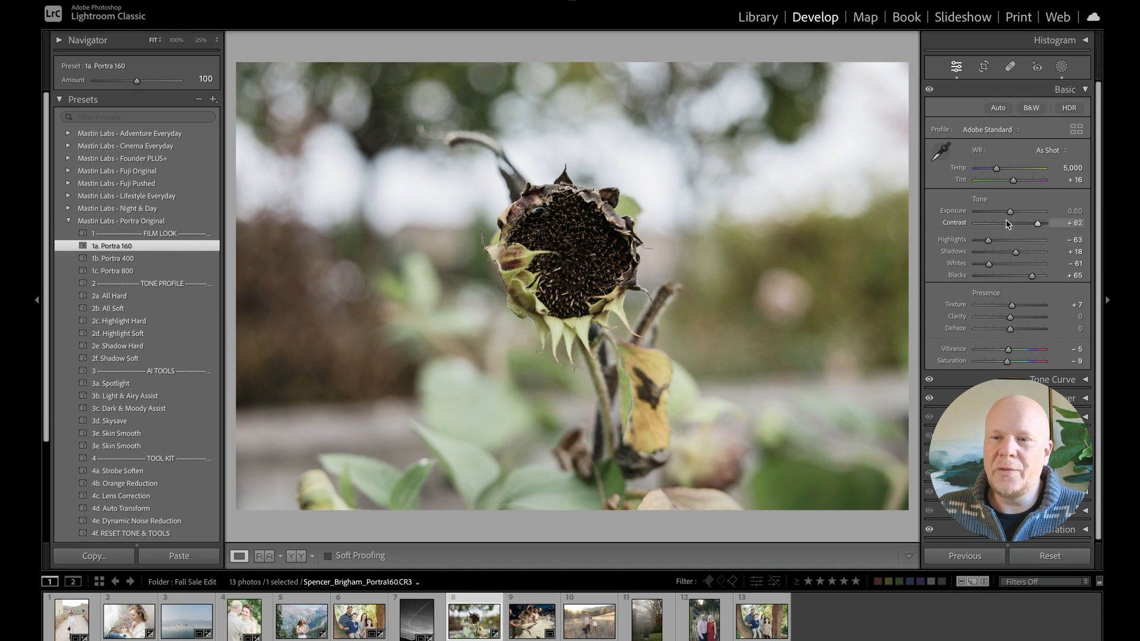
Set the sunflower photo's temperature to 5,233 and exposure to +0.10, and check the edit against the original.
drag(997, 170, 999, 170)
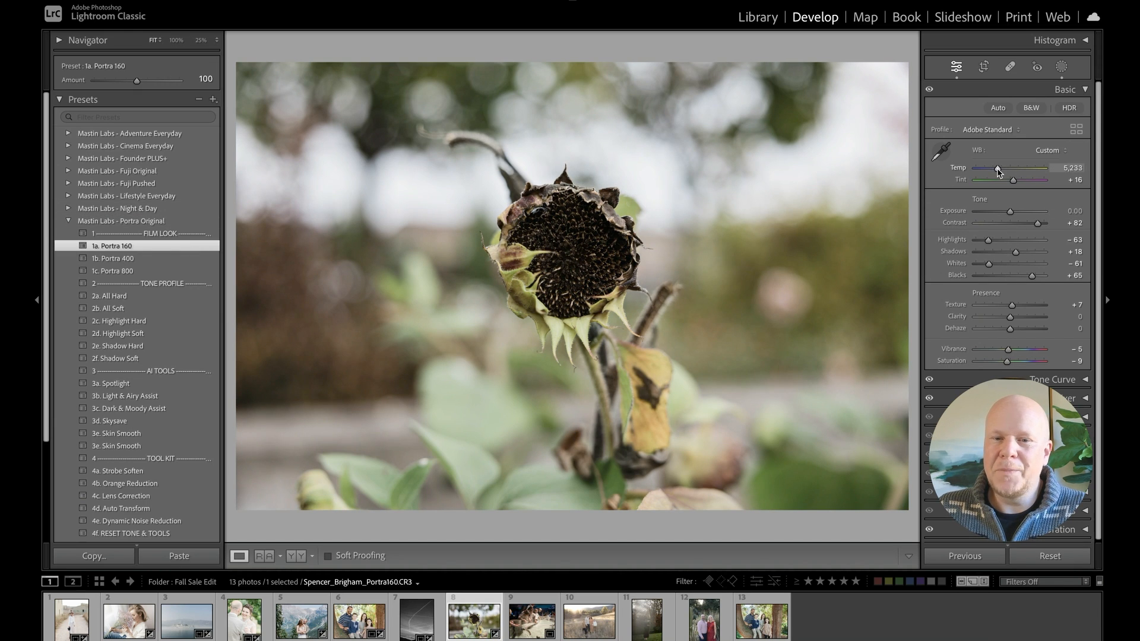
drag(1010, 213, 1012, 216)
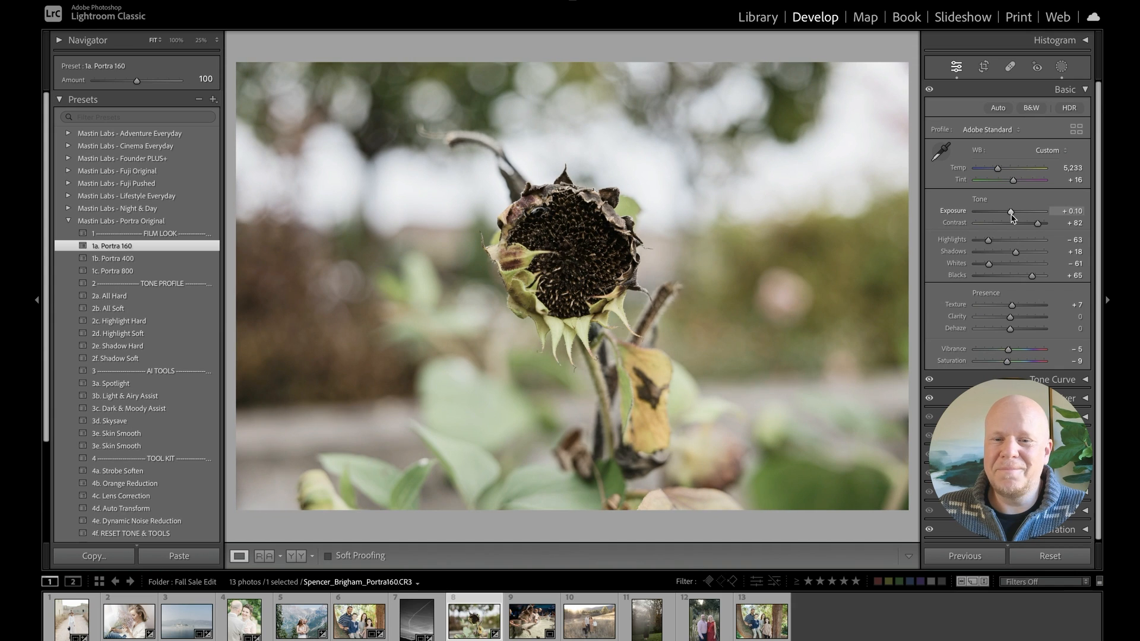
key(backslash)
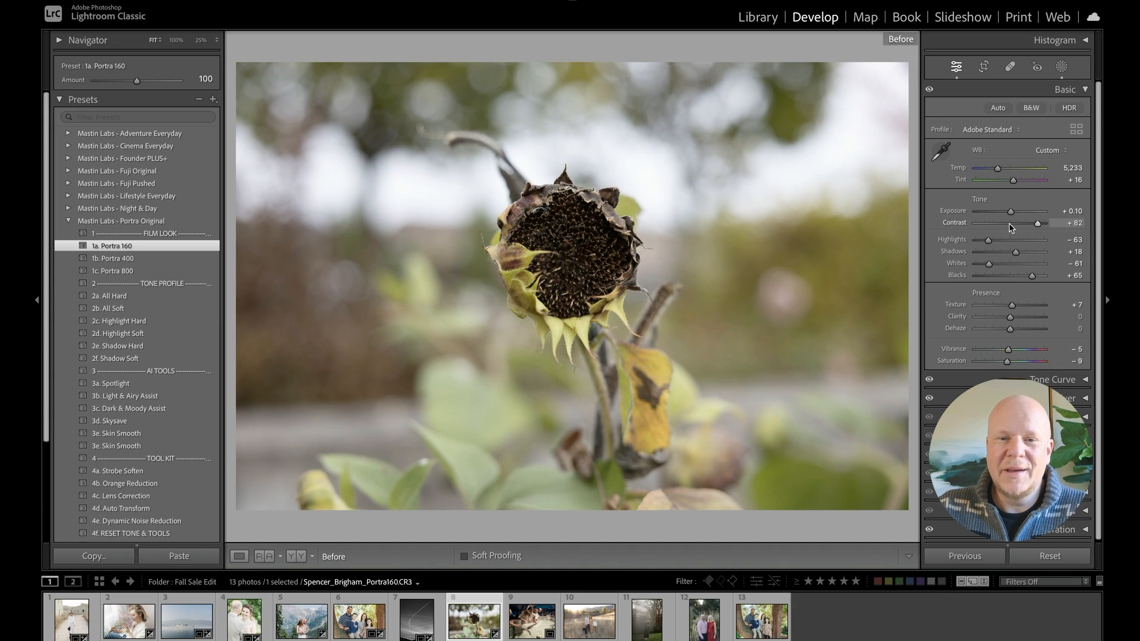
Set the dried sunflower photo's tint to +21 and its temperature to 5,658.
key(backslash)
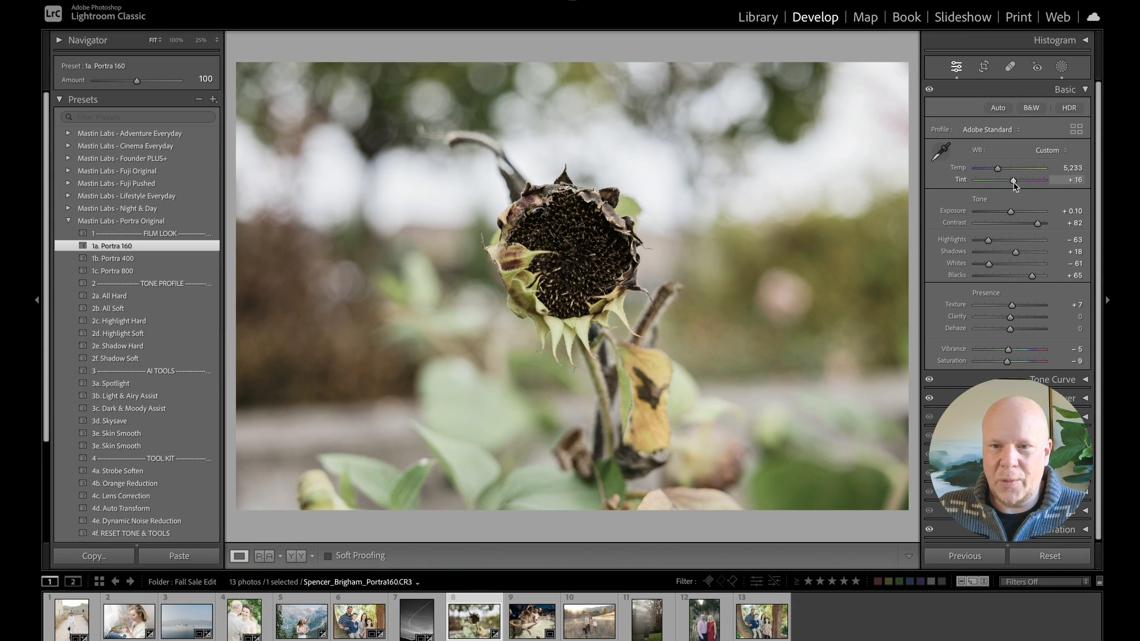
drag(1014, 183, 1015, 183)
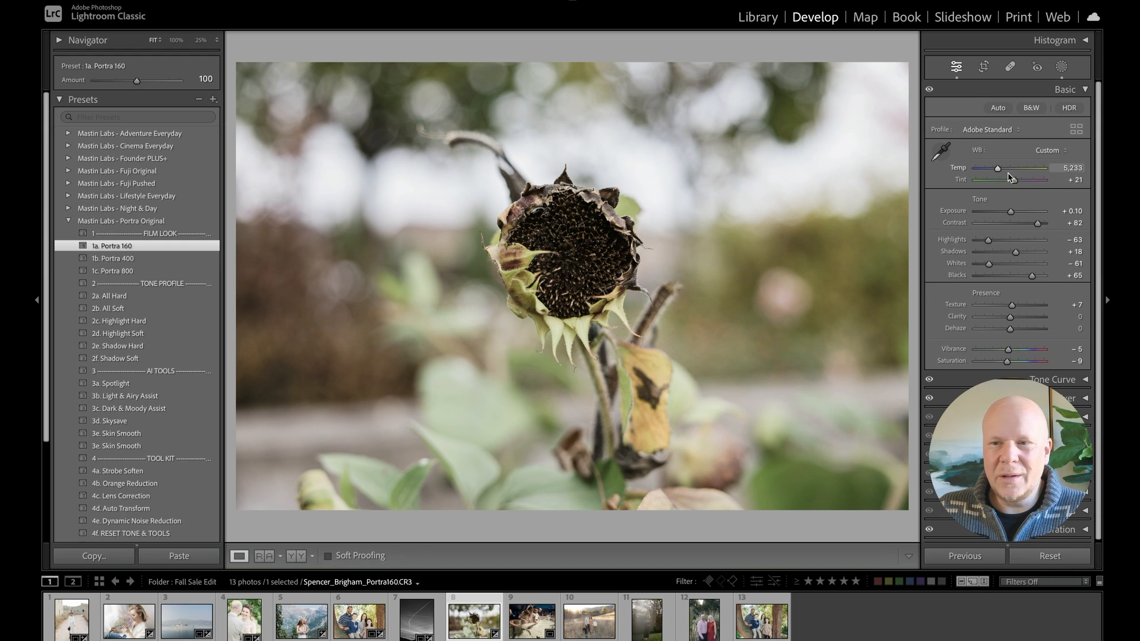
drag(998, 170, 1002, 172)
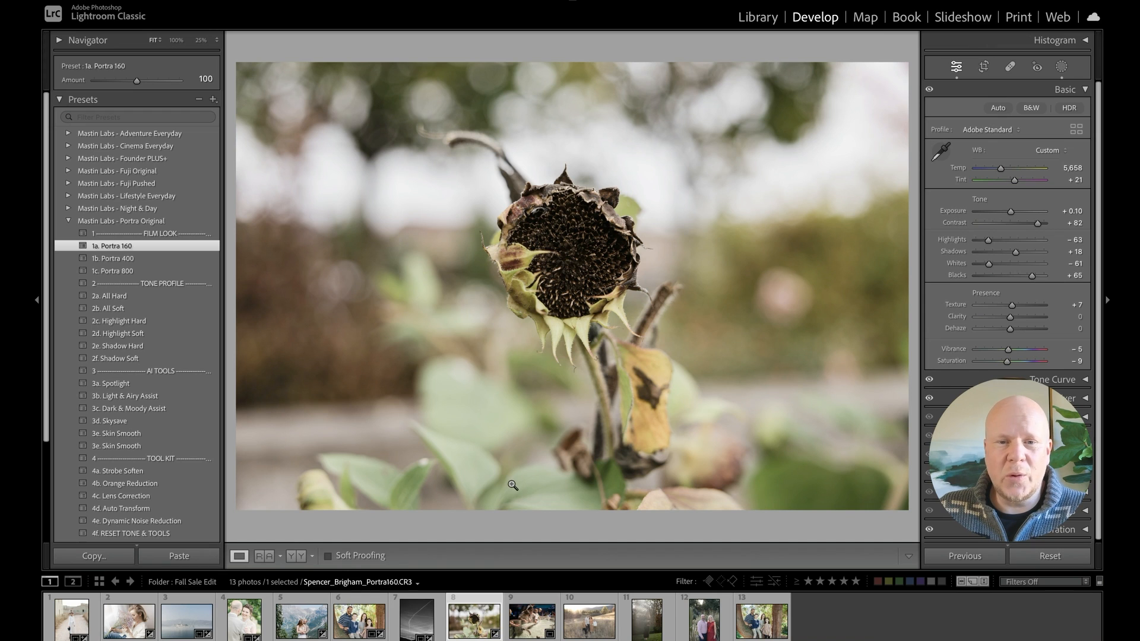
Rotate the aquarium touch-pool photo's crop to 1.84, reposition the image within the frame, and apply it.
click(530, 622)
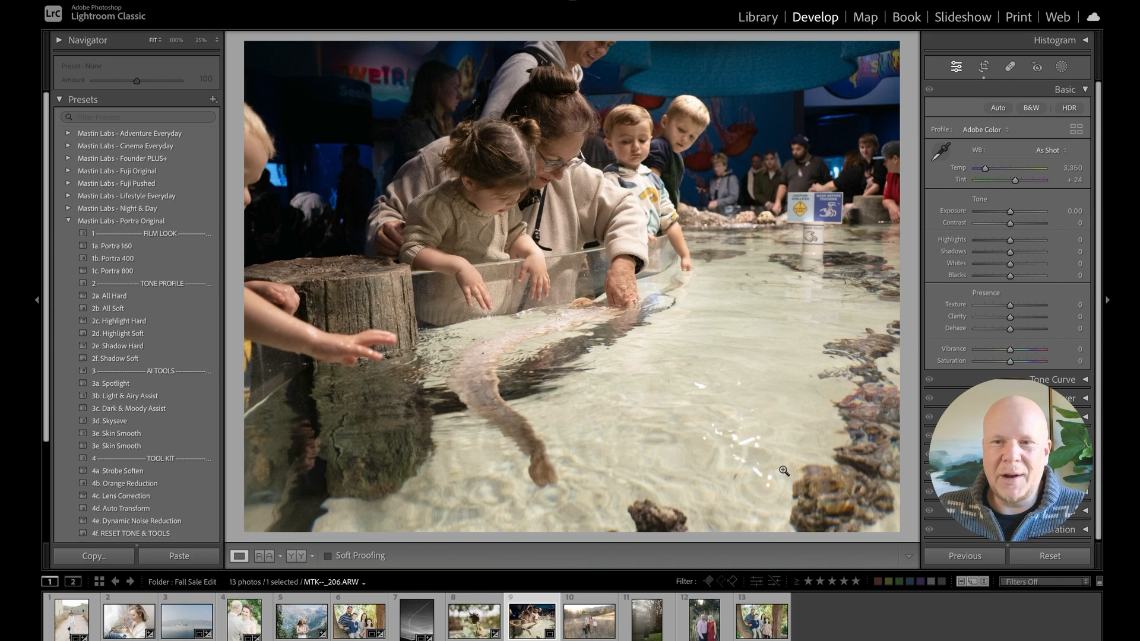
key(r)
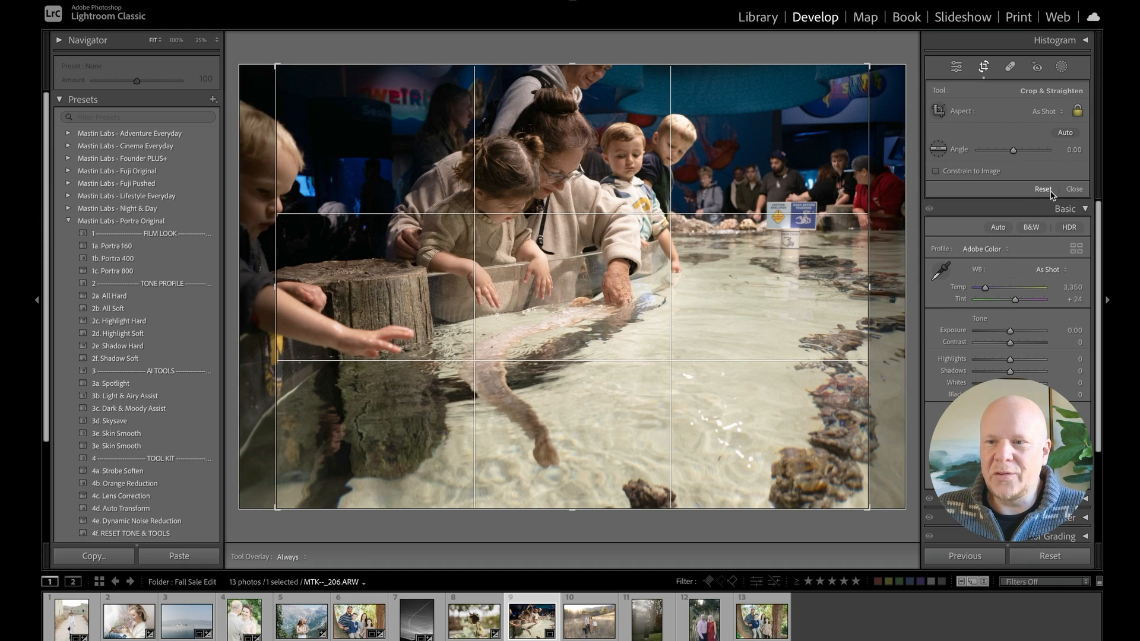
drag(908, 189, 914, 199)
drag(772, 253, 785, 258)
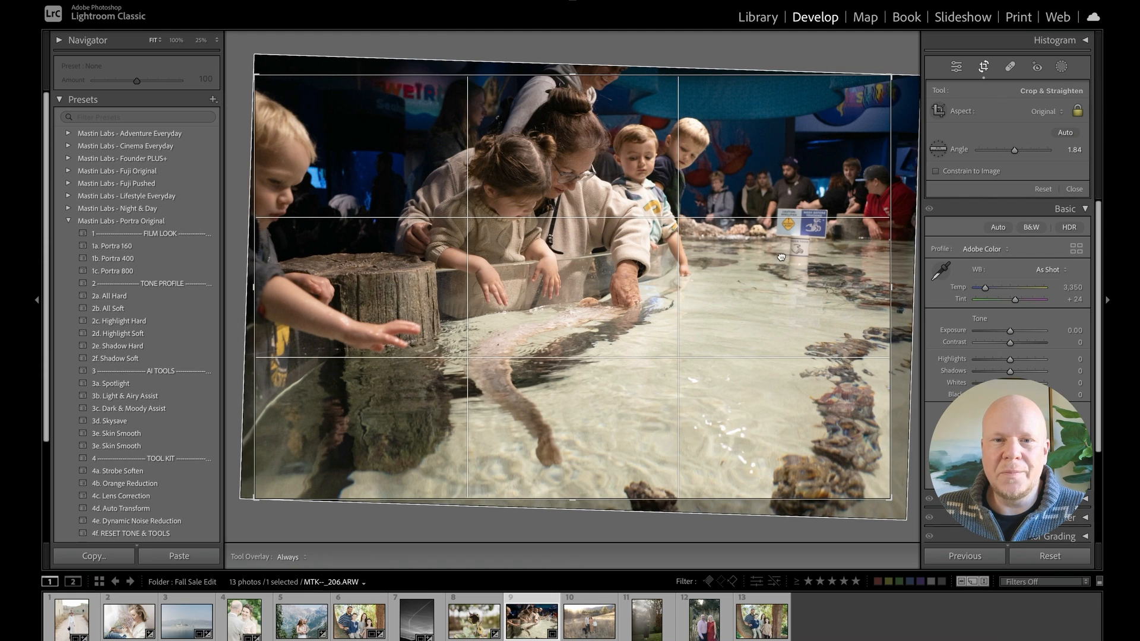
key(r)
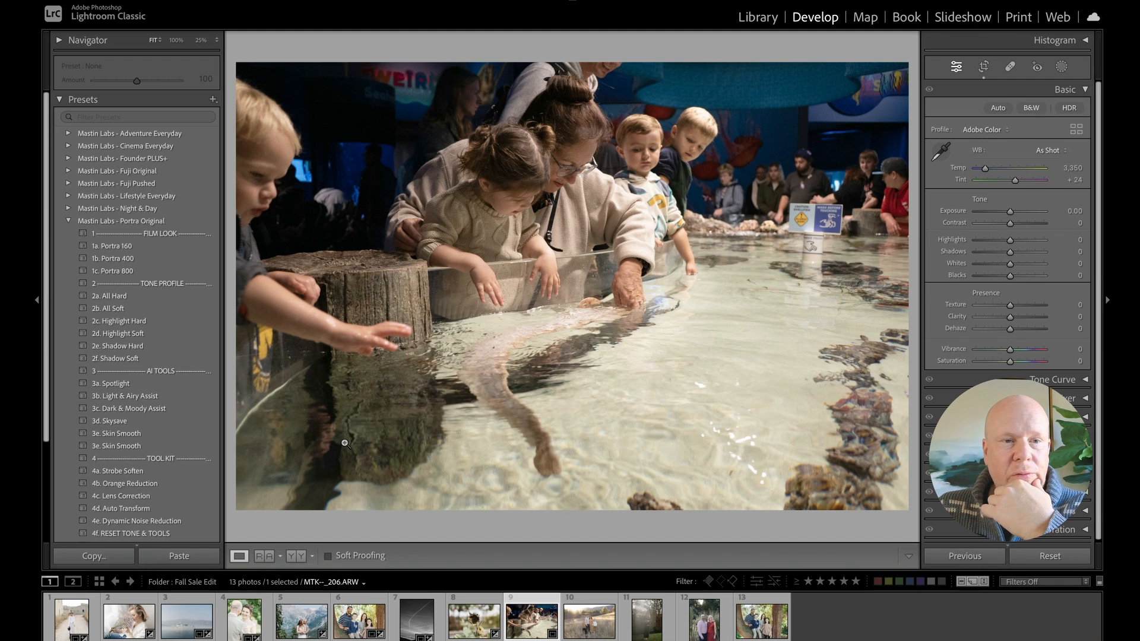
Apply the 1b. Natura 1600 preset from Mastin Labs - Night & Day to the aquarium photo, and undo a trial of 1c. T-Max P3200.
click(68, 222)
click(69, 209)
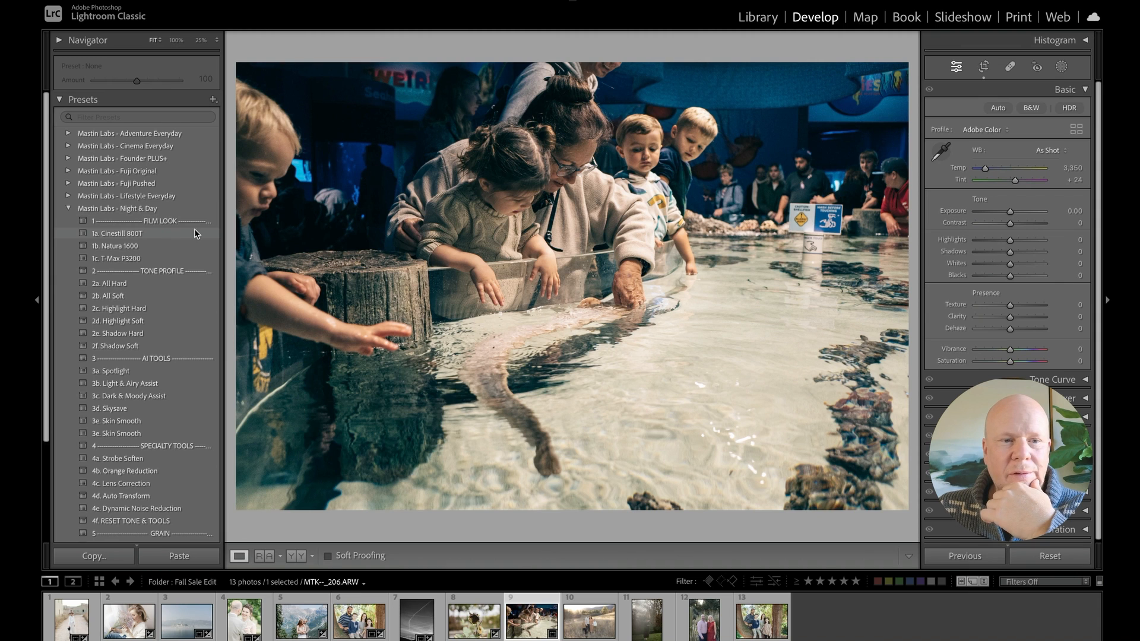
click(135, 246)
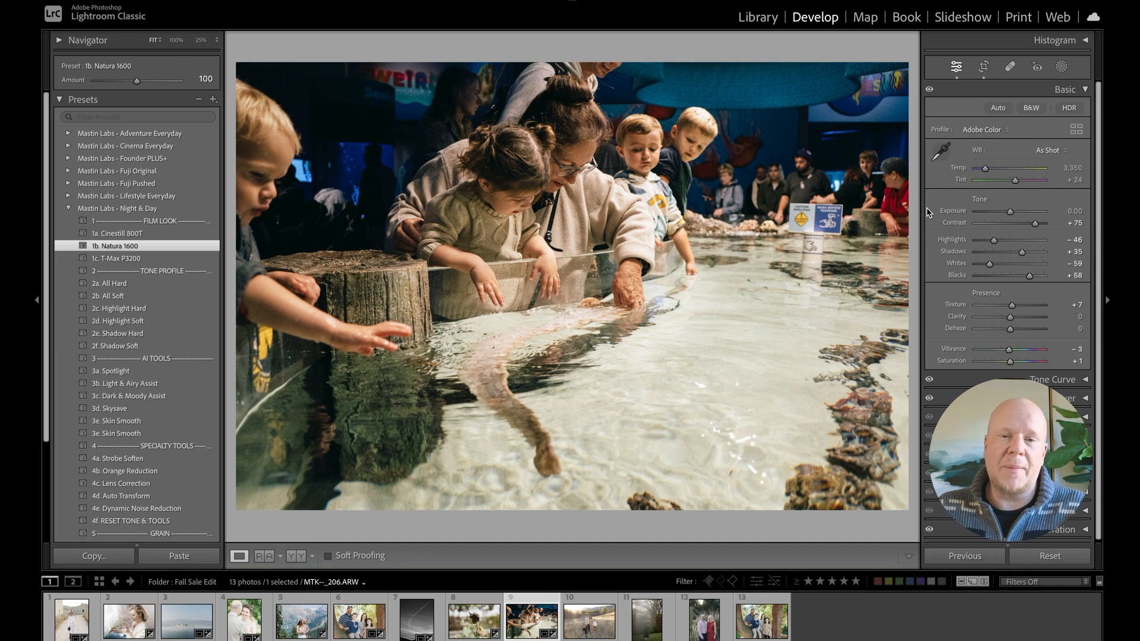
click(116, 258)
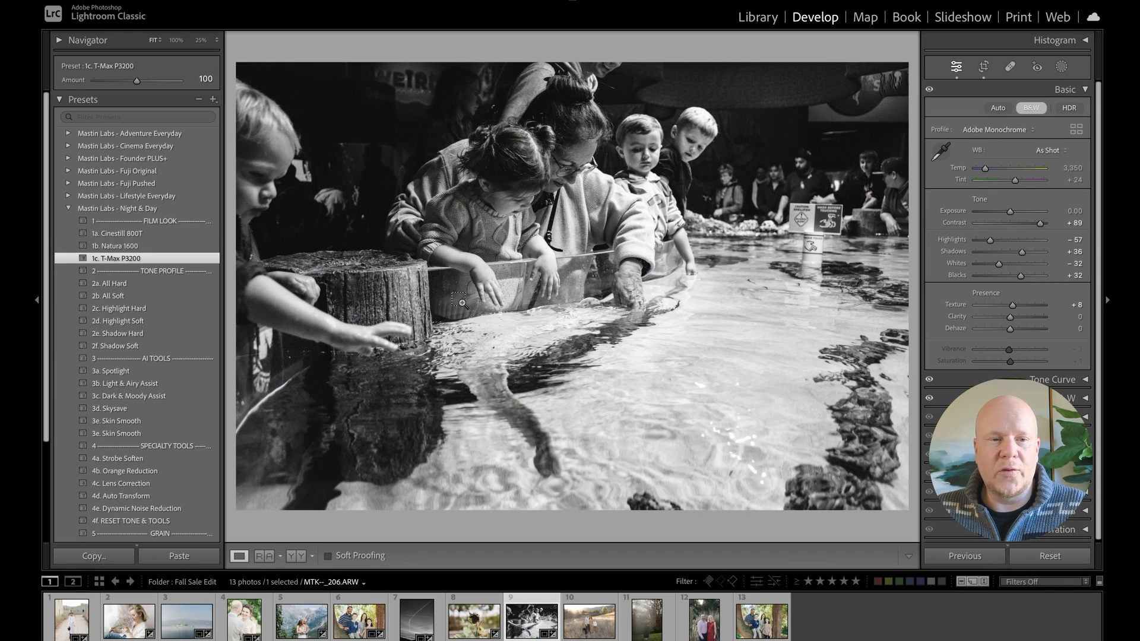
key(ctrl+z)
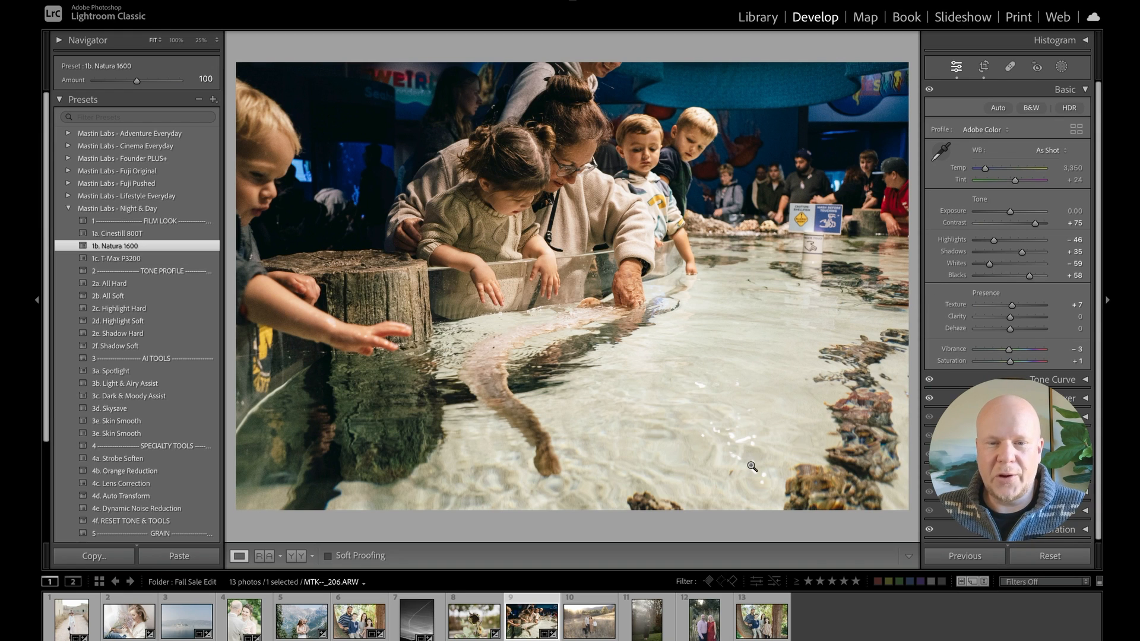
Compare the edited aquarium photo with its original, both in full and up close on the woman and children.
key(backslash)
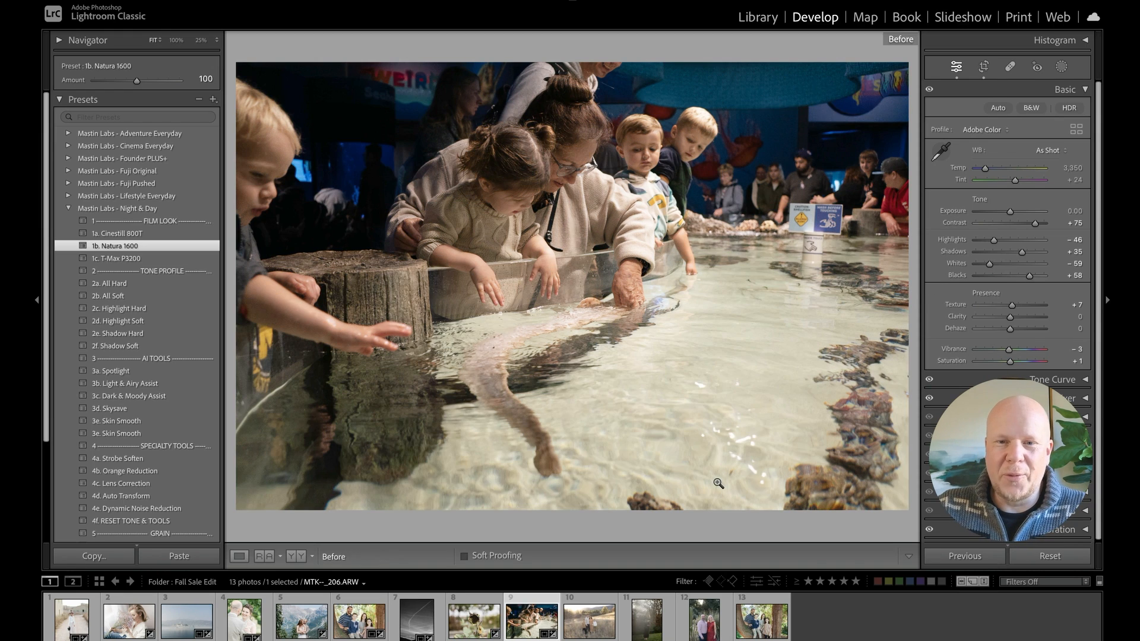
key(backslash)
click(588, 247)
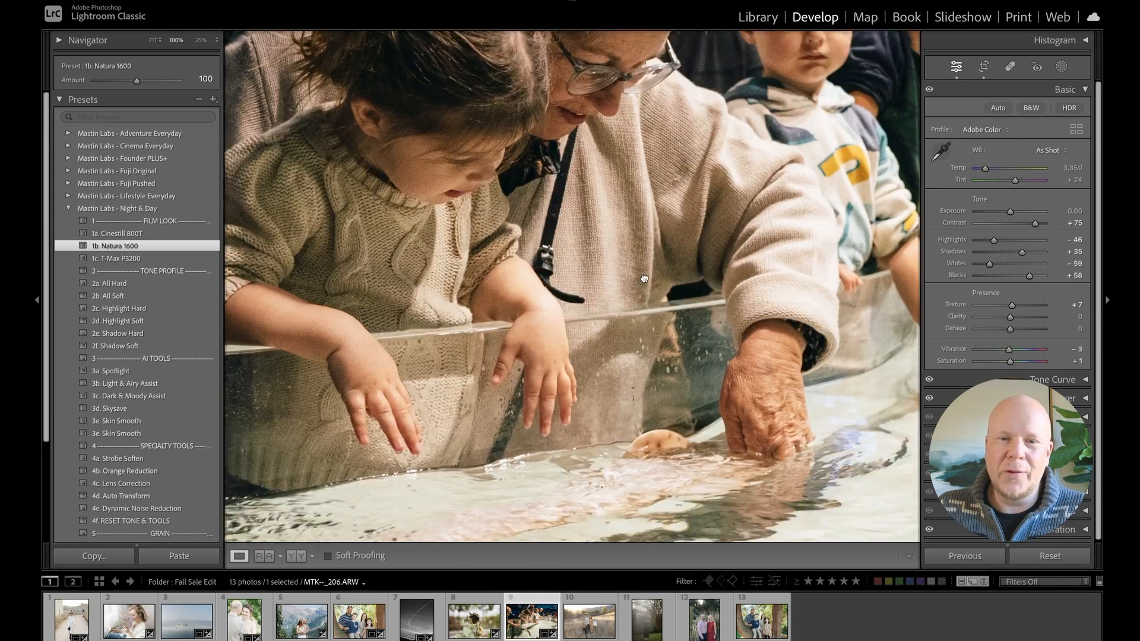
drag(641, 288, 653, 391)
key(backslash)
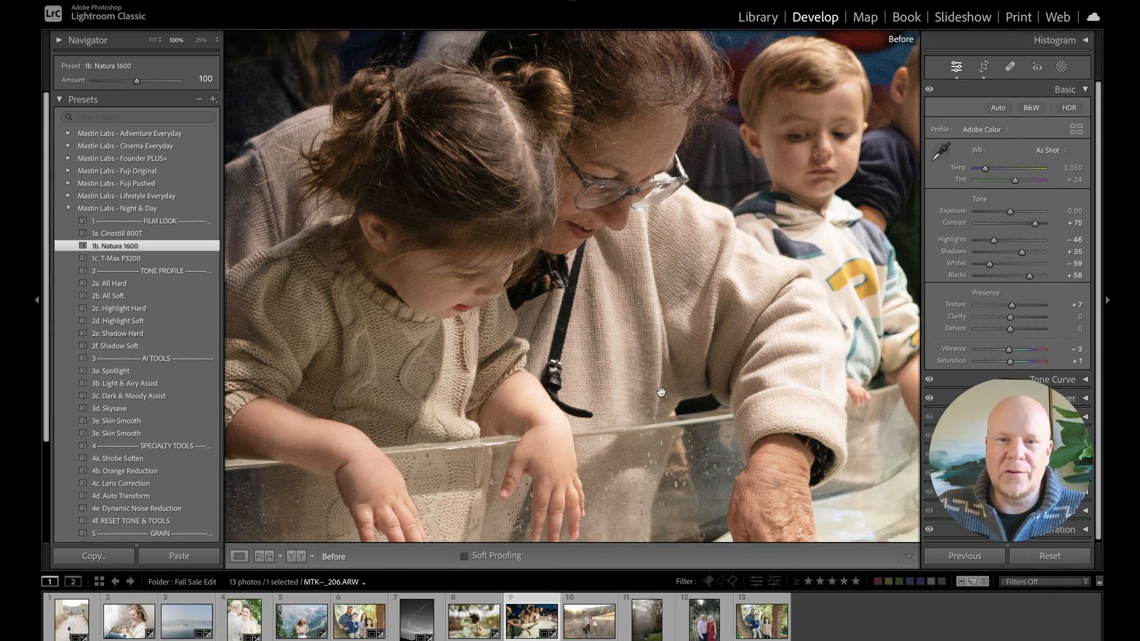
key(backslash)
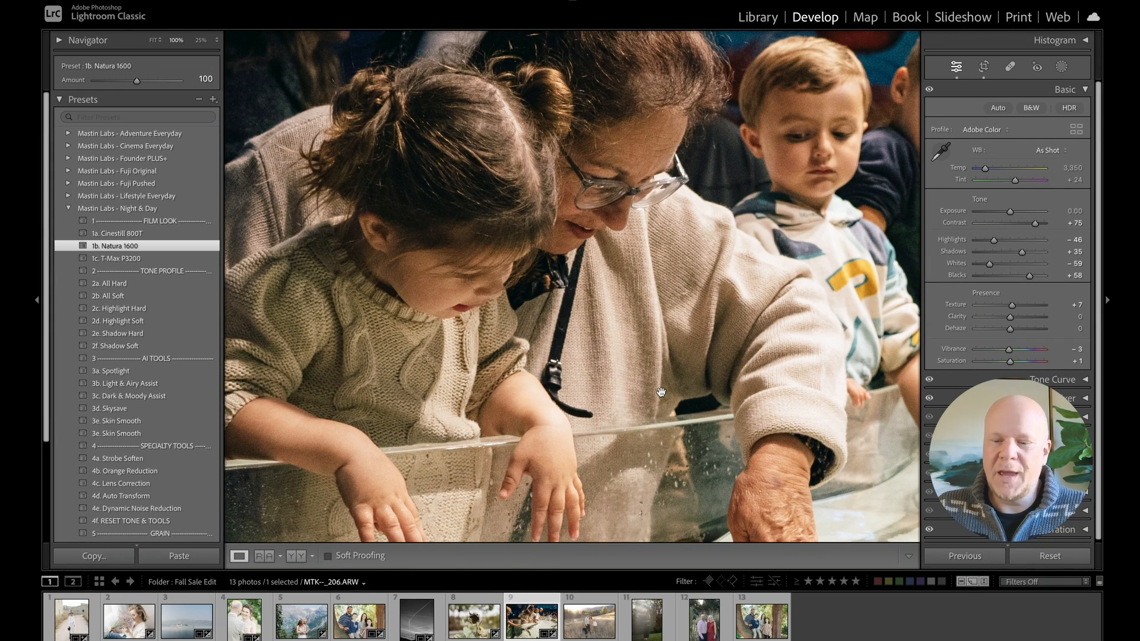
key(backslash)
key(backslash)
click(668, 295)
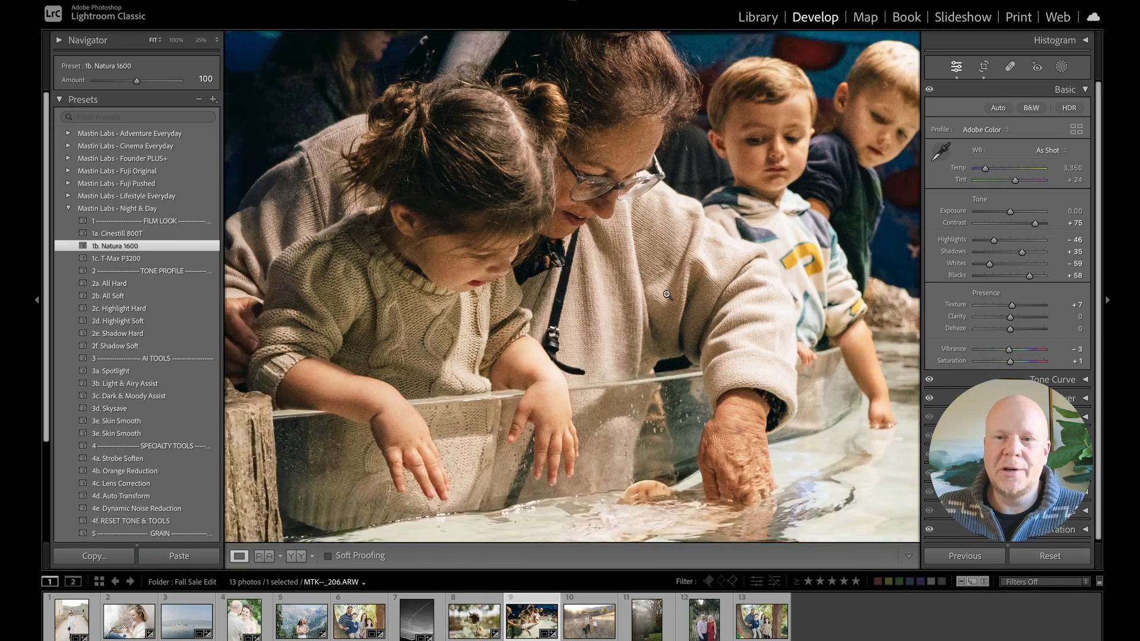
click(667, 295)
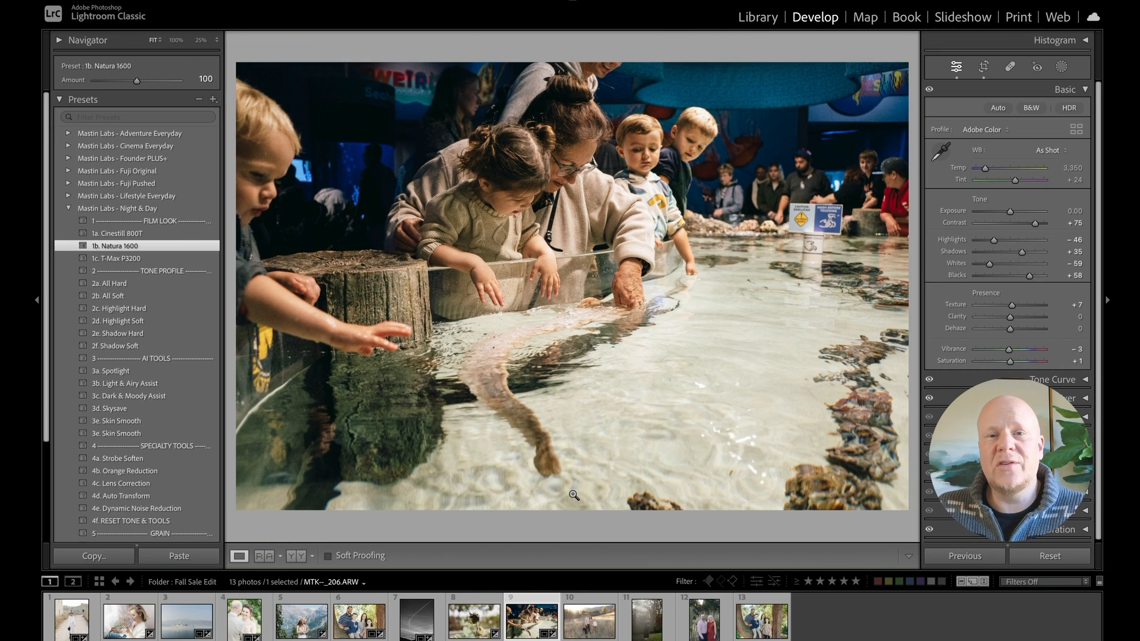
Open the family photo in the golden field, rotate its crop to 5.21, and apply it.
click(568, 625)
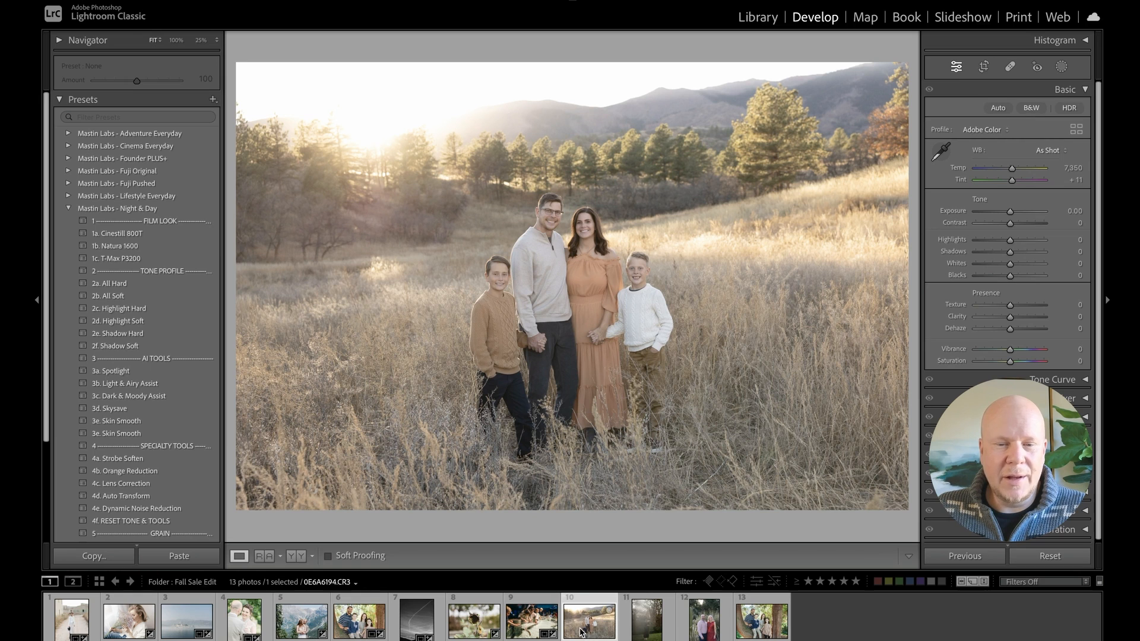
click(68, 209)
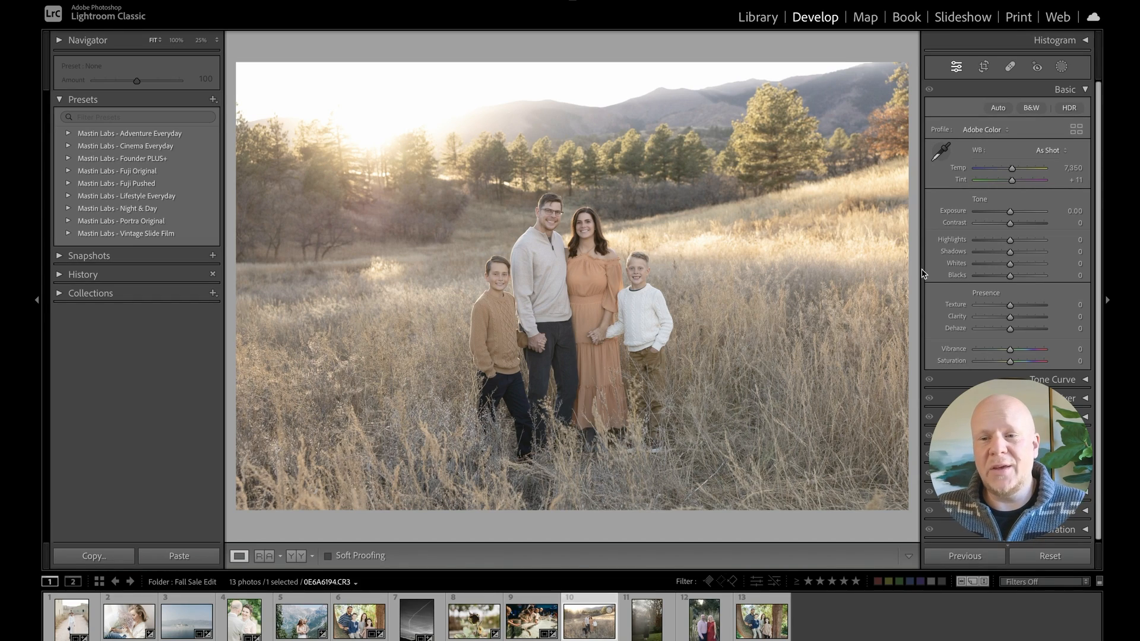
key(r)
drag(915, 264, 916, 305)
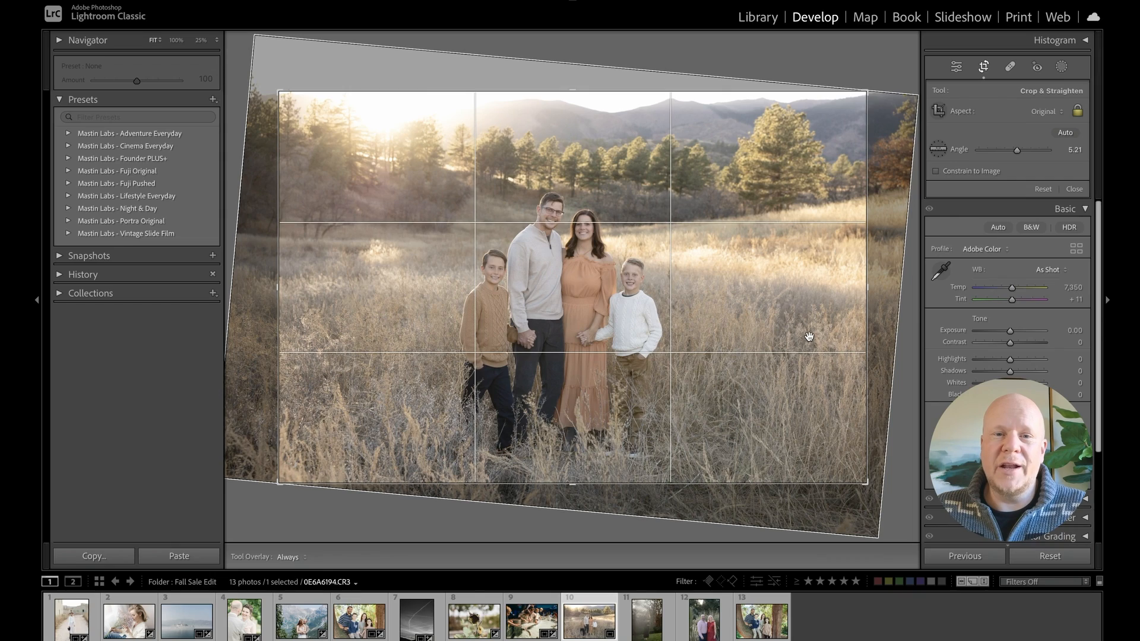
key(Return)
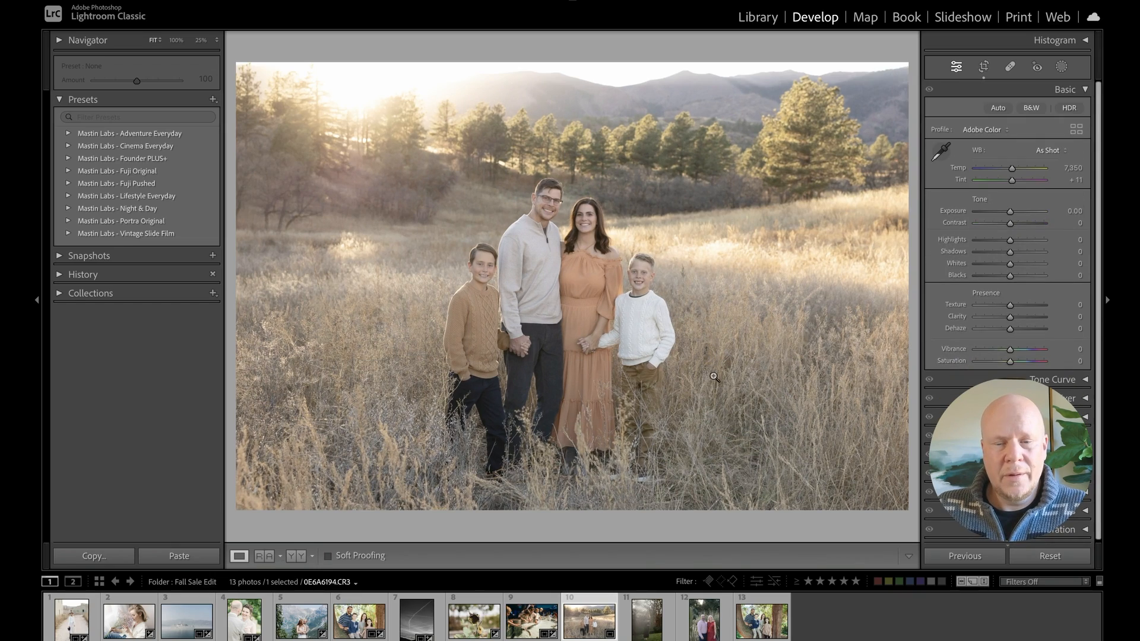
Tighten the family photo's crop slightly around the four people, adjust the framing, and apply it.
key(r)
key(Return)
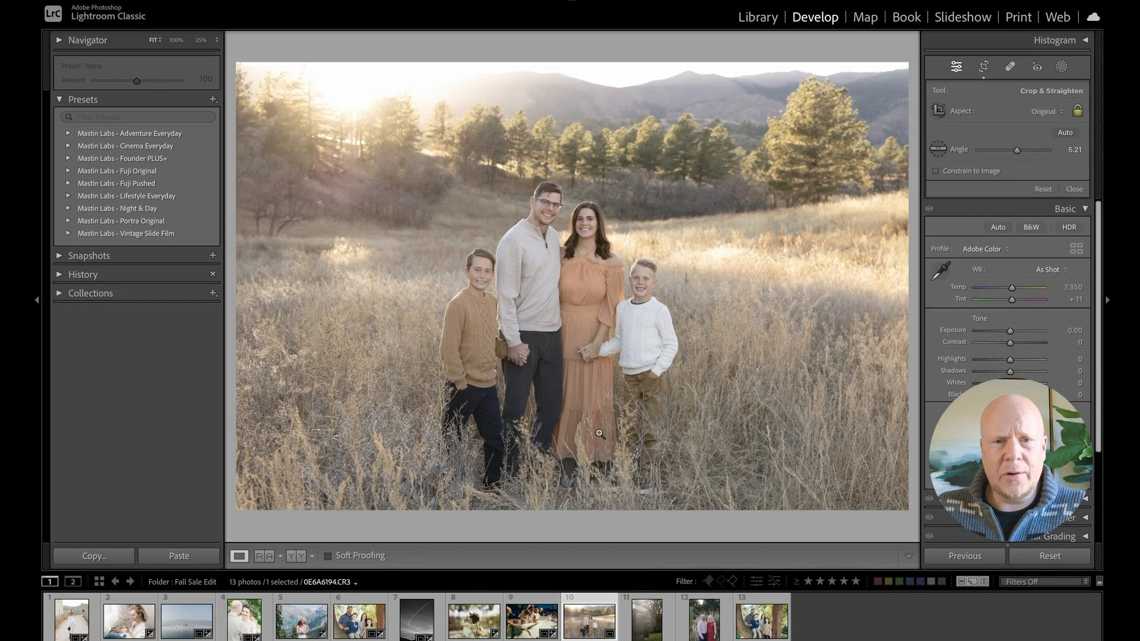
click(624, 413)
click(600, 418)
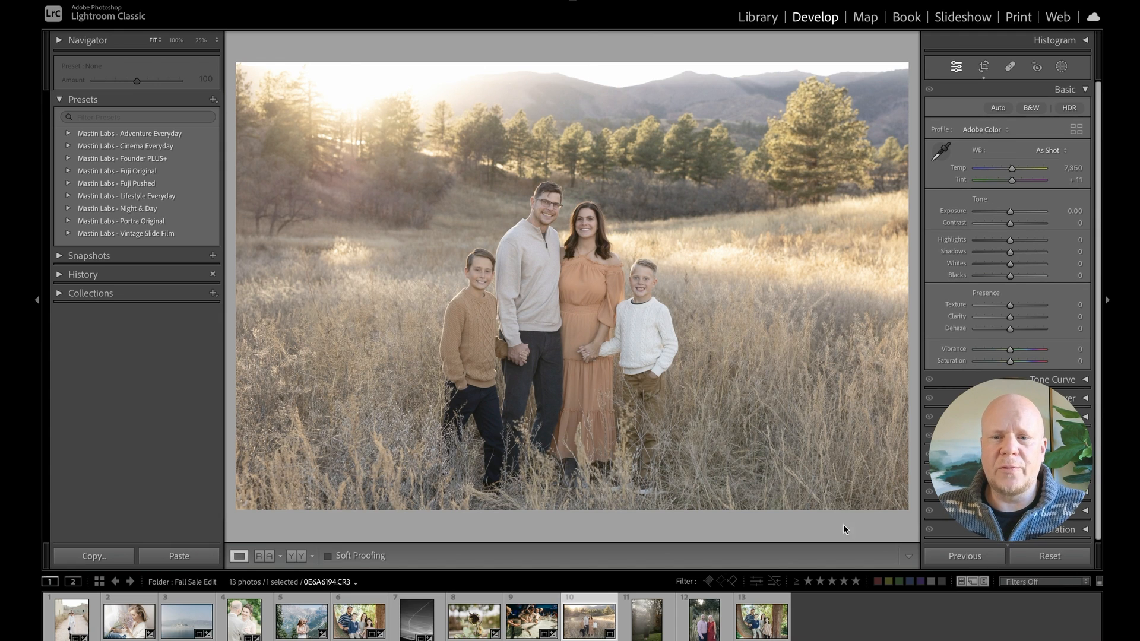
key(r)
drag(860, 478, 853, 473)
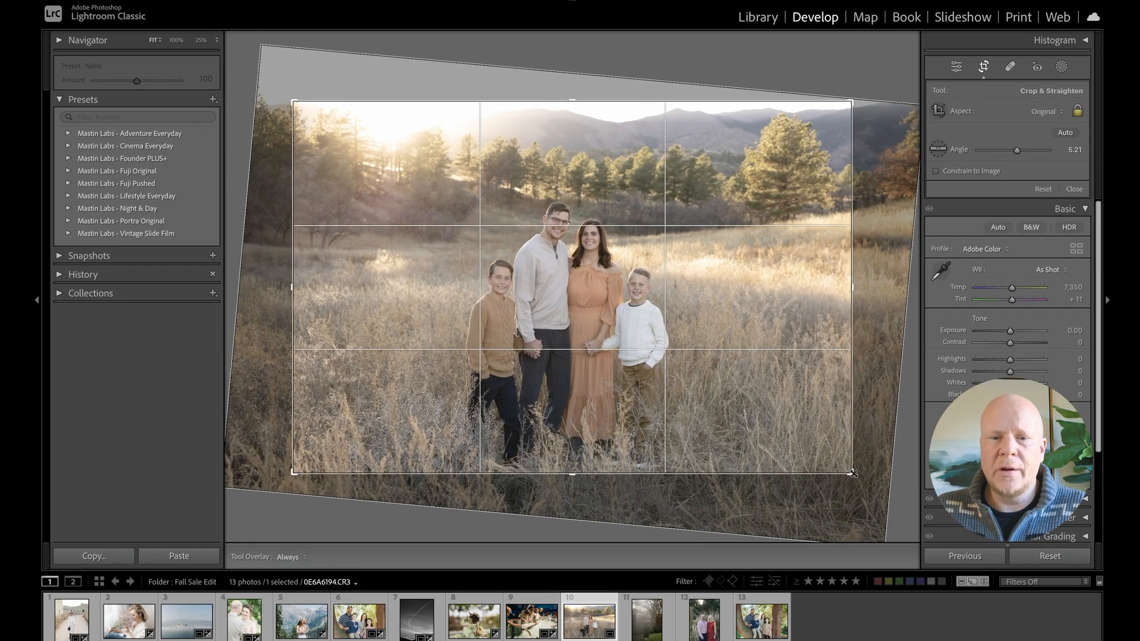
key(r)
key(r)
key(r)
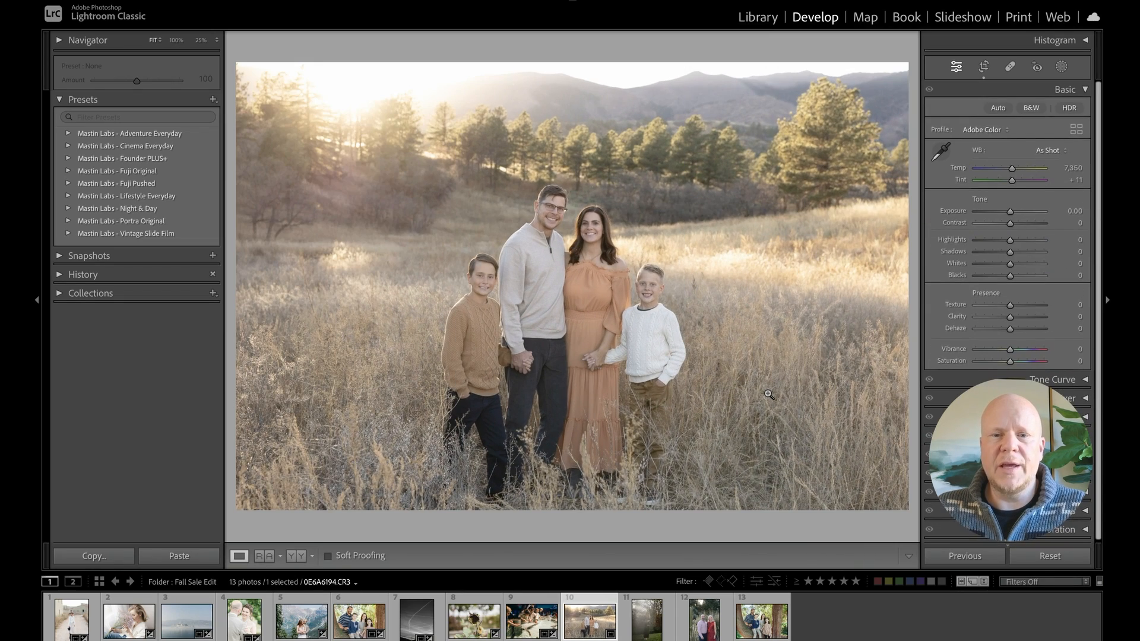
key(r)
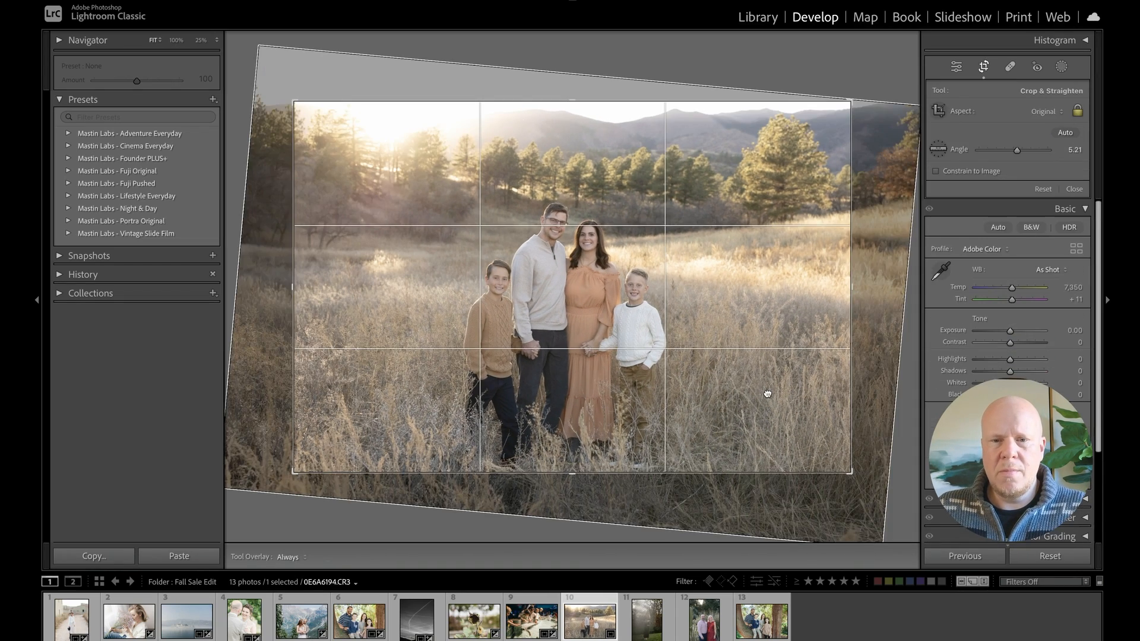
key(r)
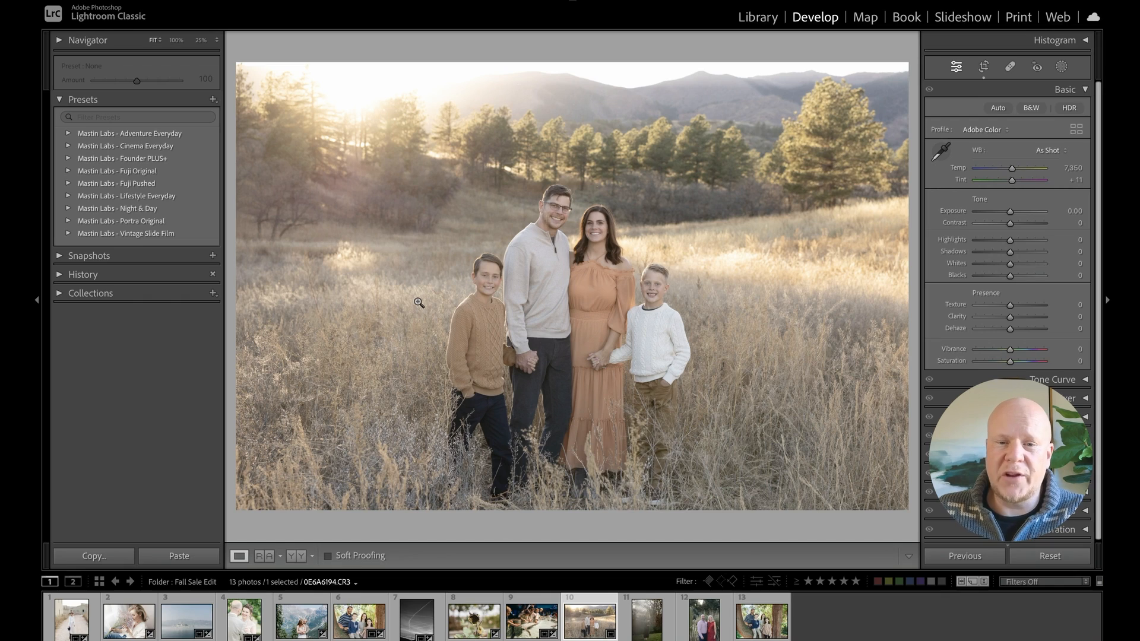
Apply the 1c. Fuji 400H - PLUS preset from Mastin Labs - Founder PLUS+ to the family photo and set the exposure to +0.25.
click(572, 362)
drag(532, 283, 545, 318)
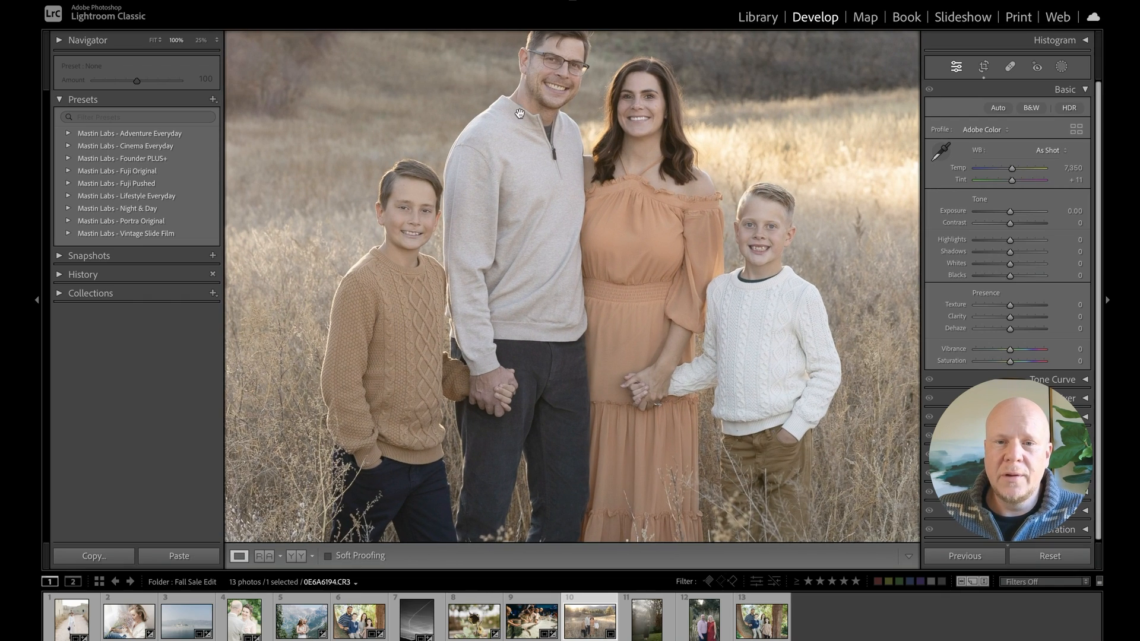
drag(622, 110, 591, 239)
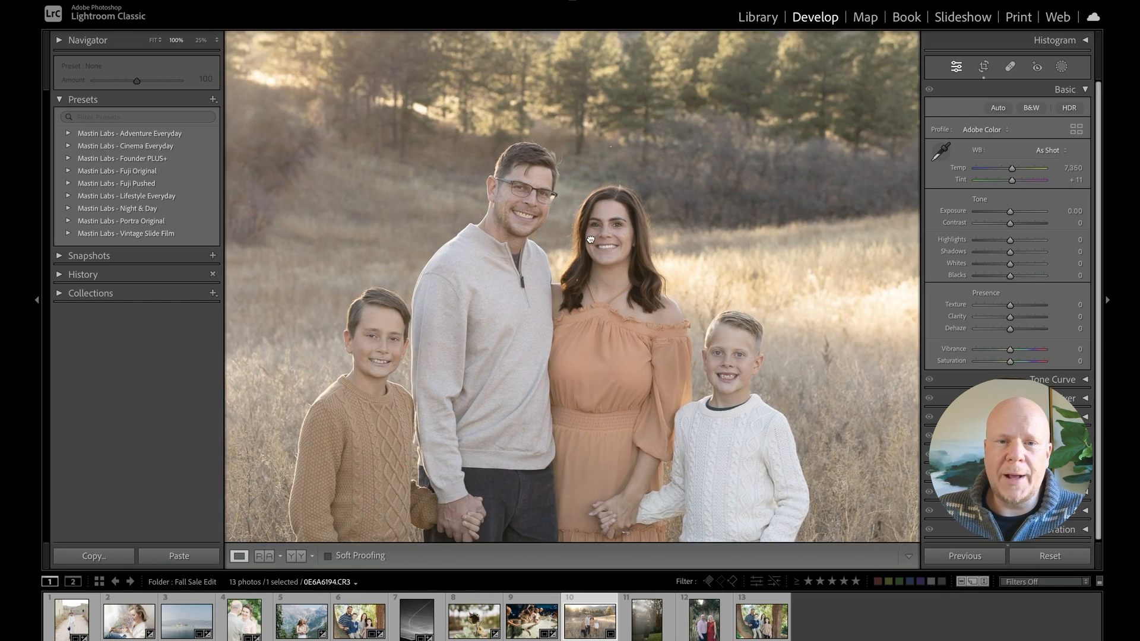
click(590, 239)
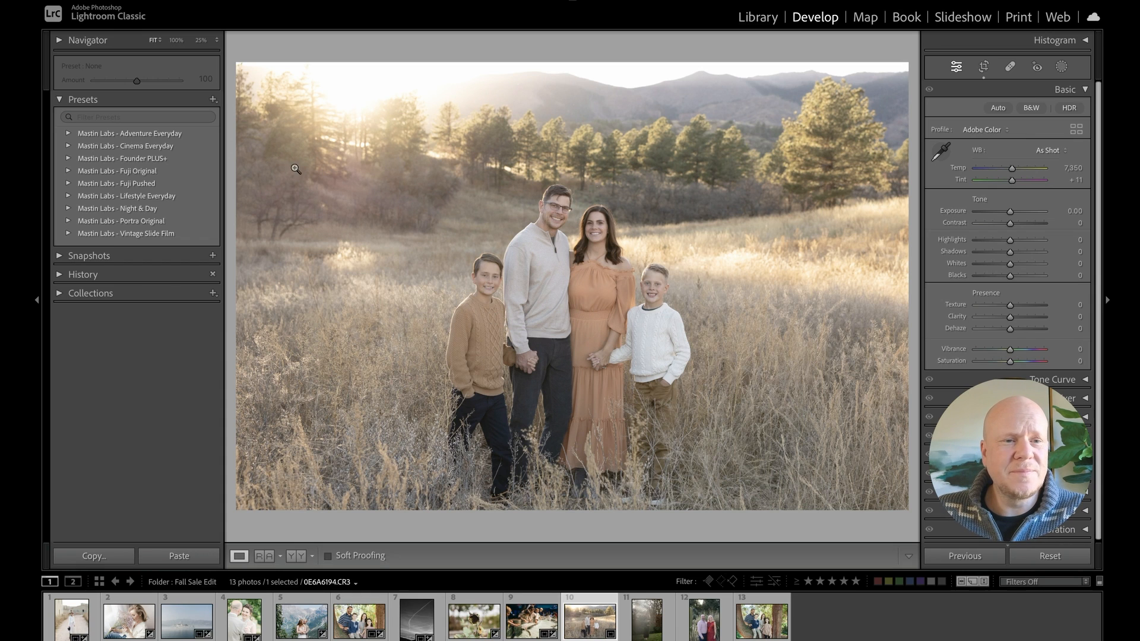
click(68, 158)
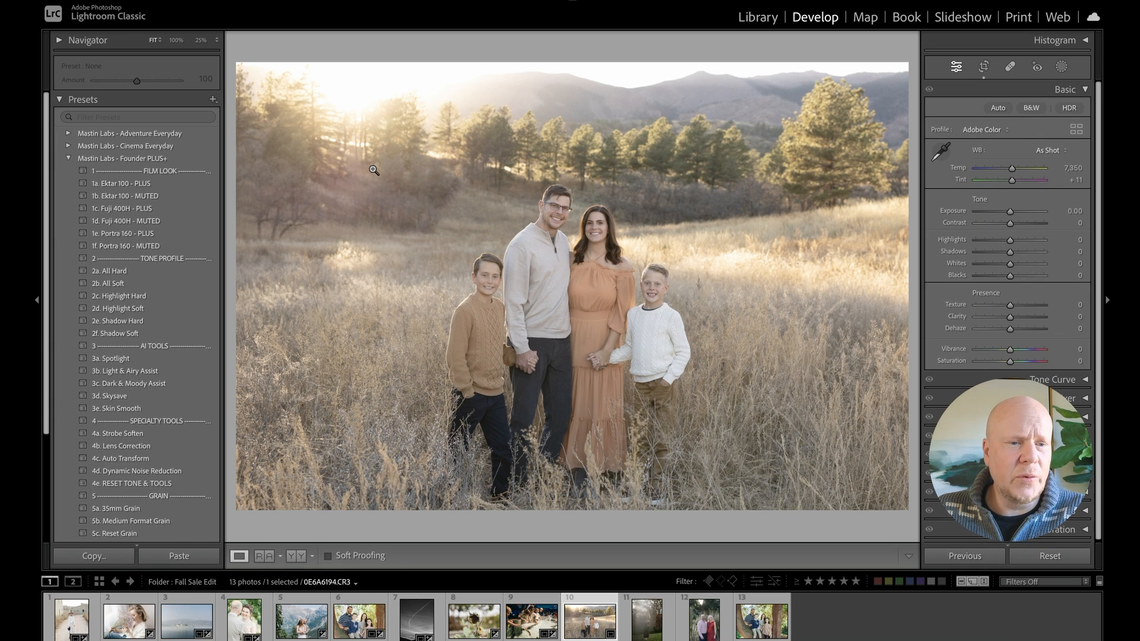
click(68, 158)
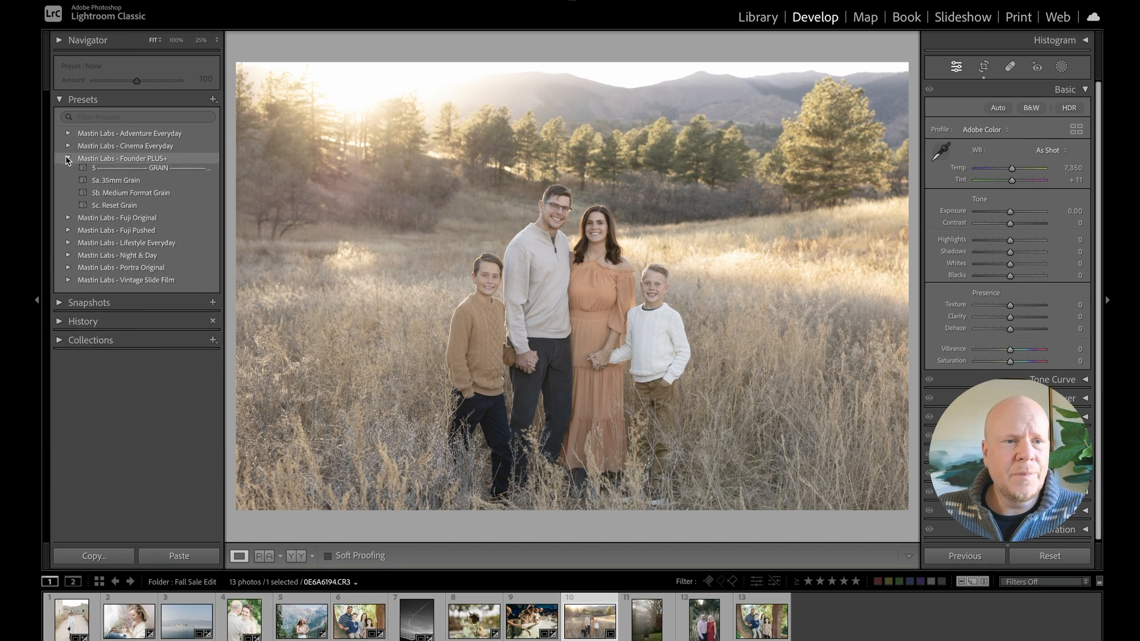
click(67, 159)
click(67, 159)
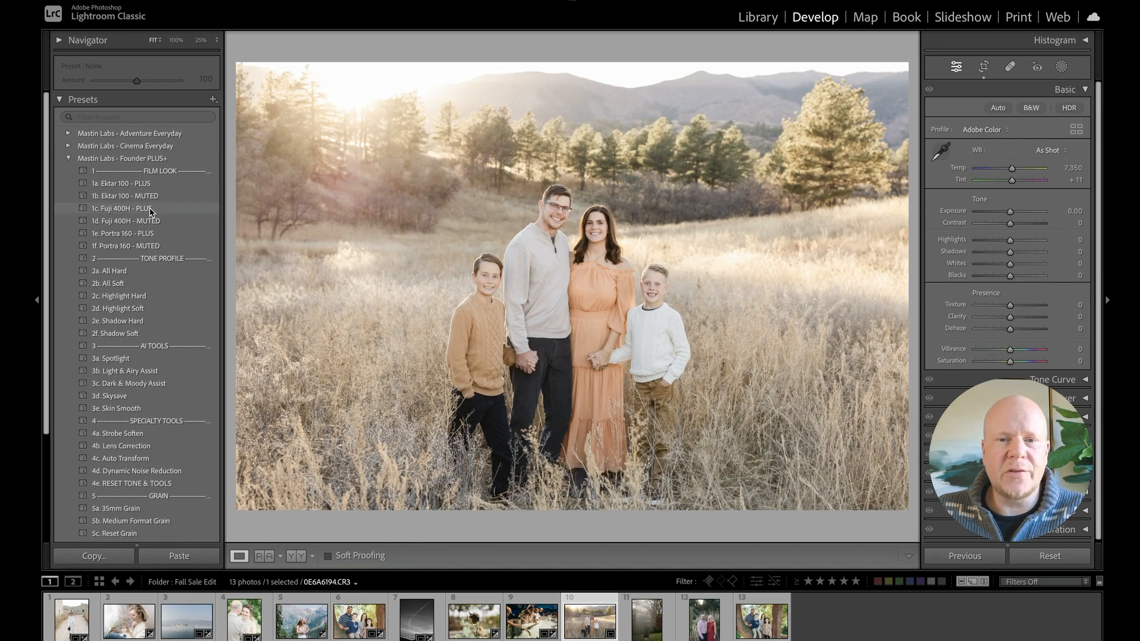
click(150, 211)
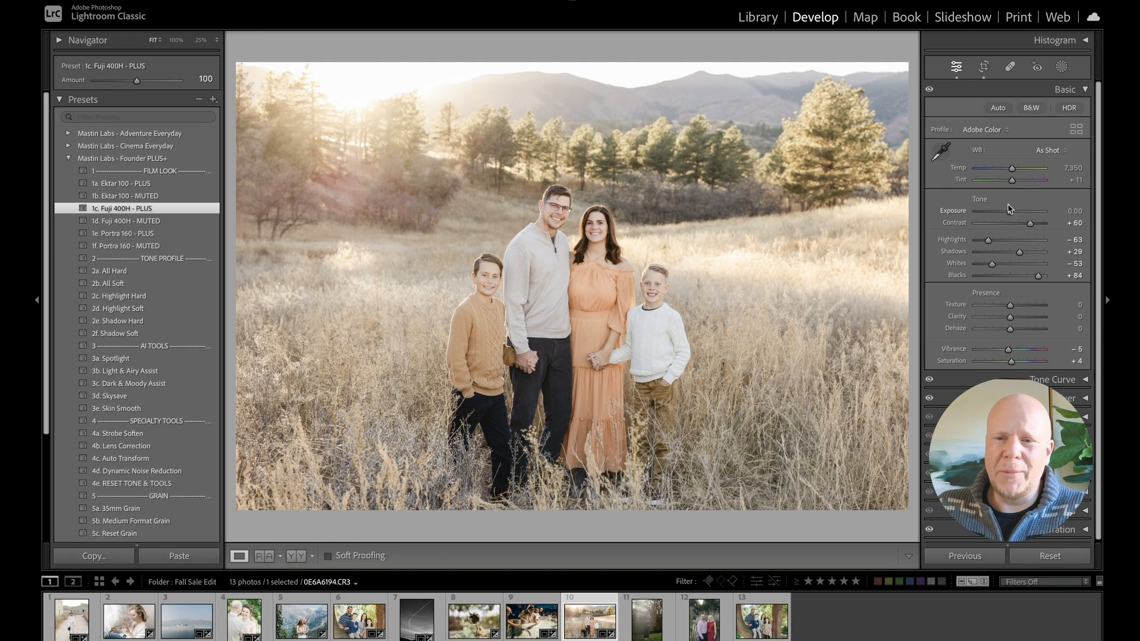
drag(1011, 212, 1013, 215)
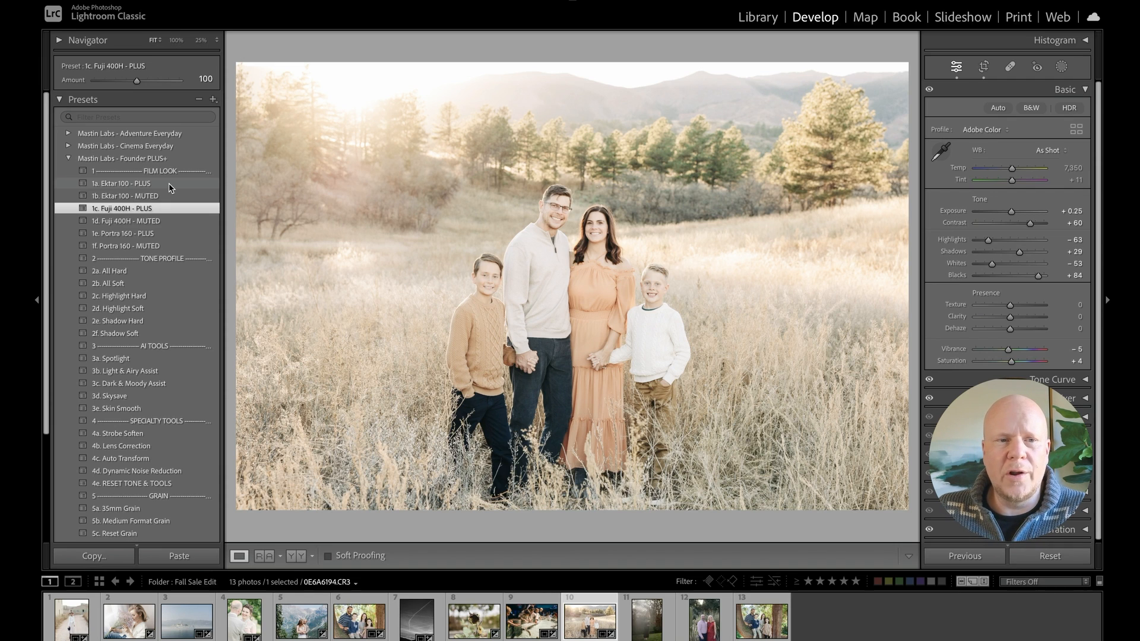
Try the 1a. Ektar 100 - PLUS preset on the family photo, compare it with 1c. Fuji 400H - PLUS up close, and undo it.
click(168, 183)
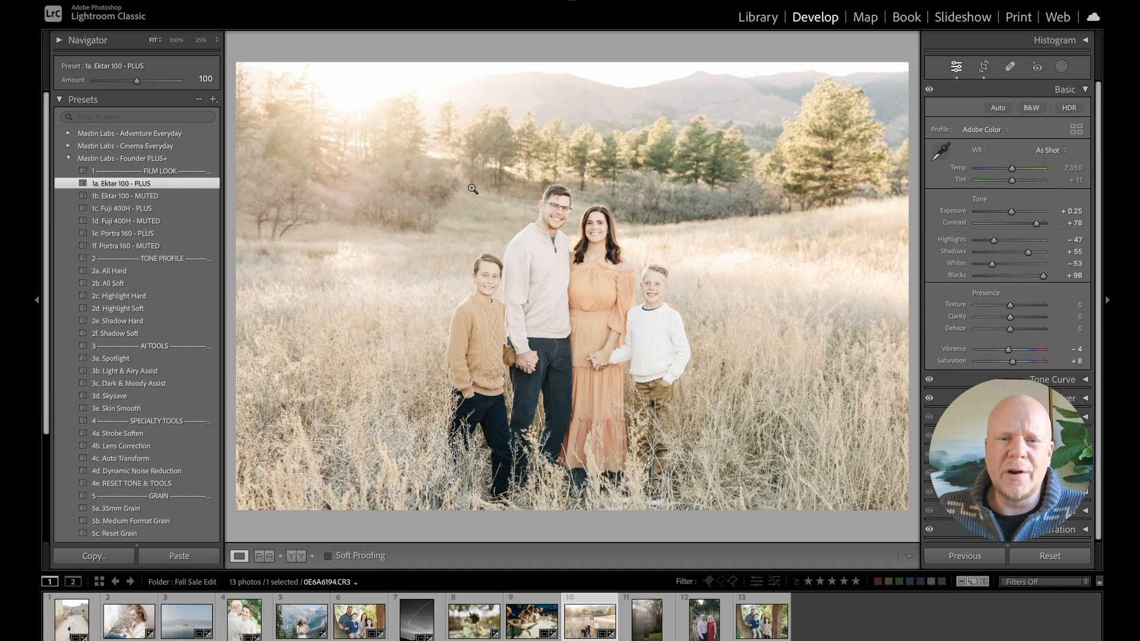
click(564, 236)
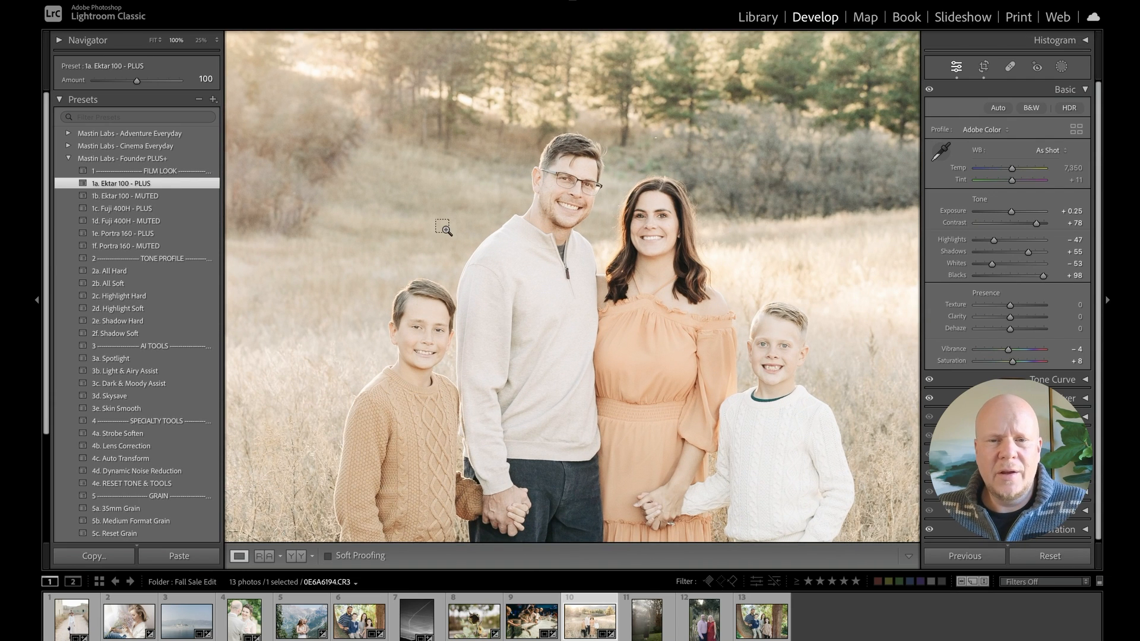
key(ctrl+z)
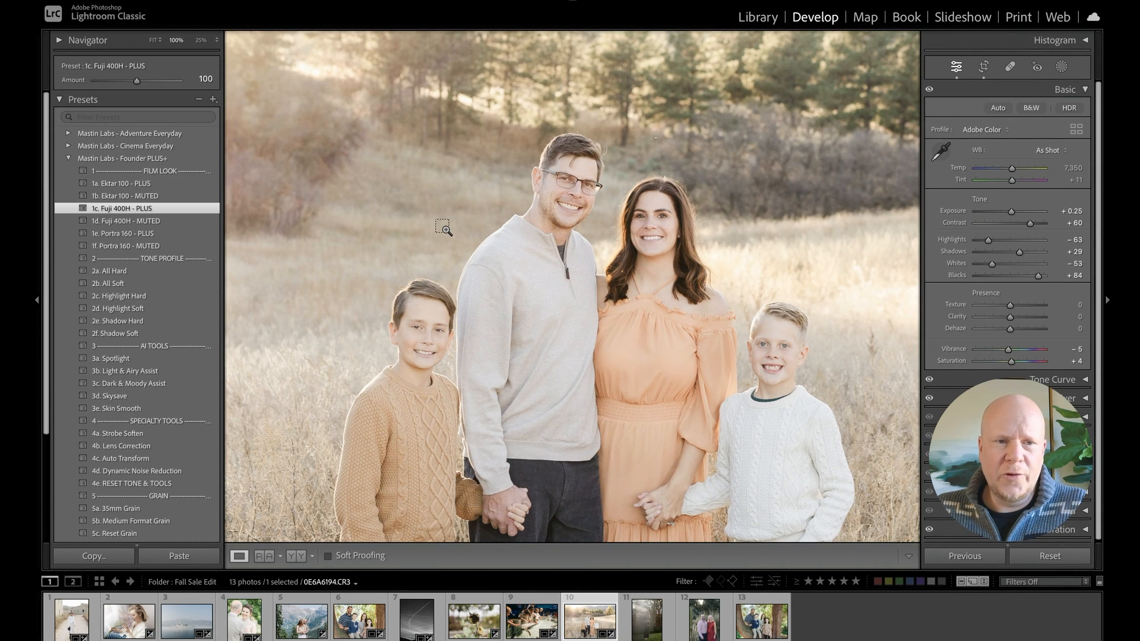
key(ctrl+y)
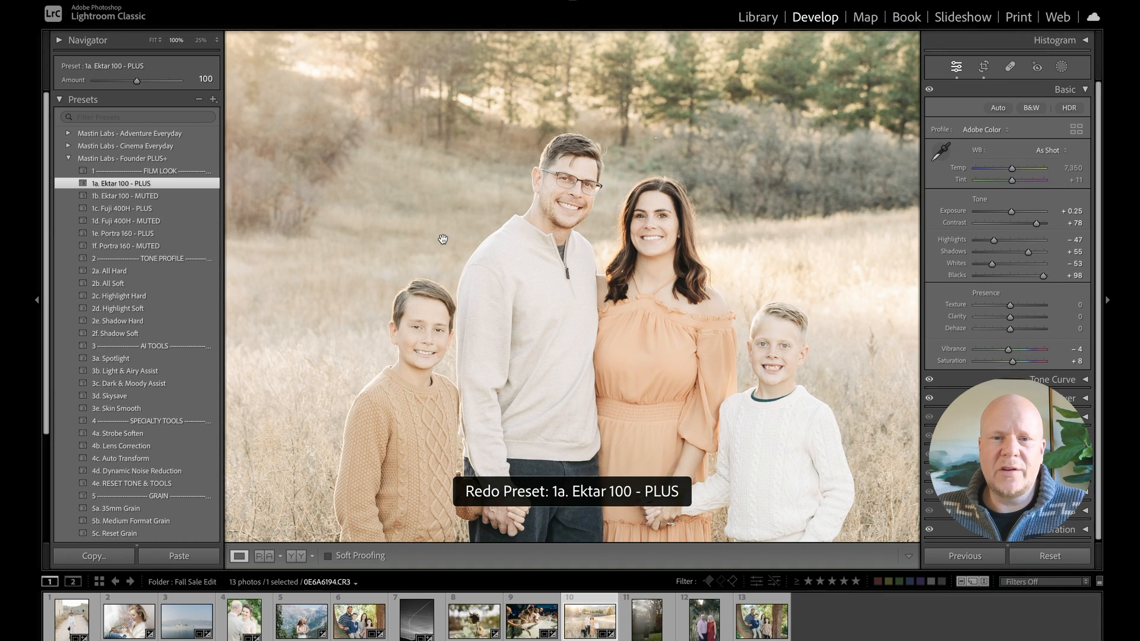
key(ctrl+z)
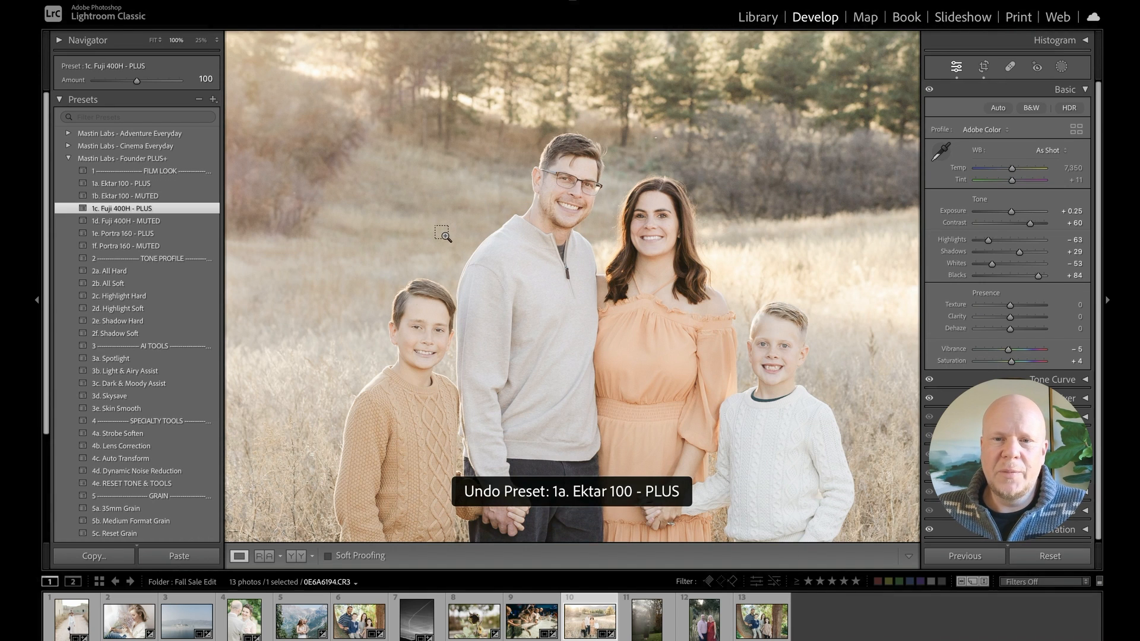
View the whole edited family photo and compare it with its original.
click(576, 231)
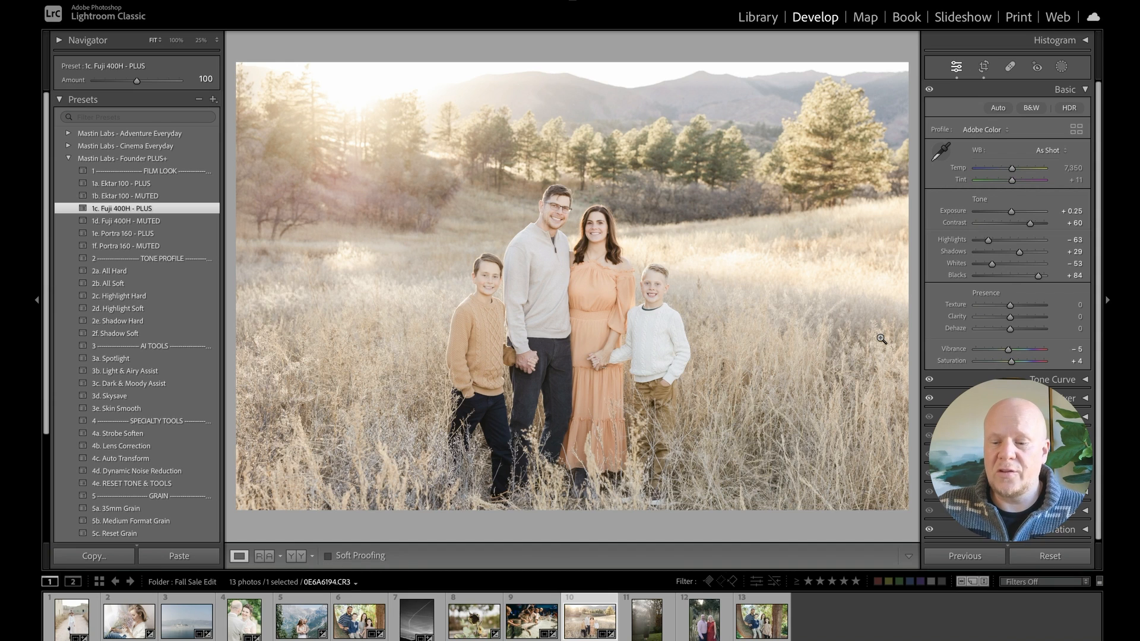
key(backslash)
key(backslash)
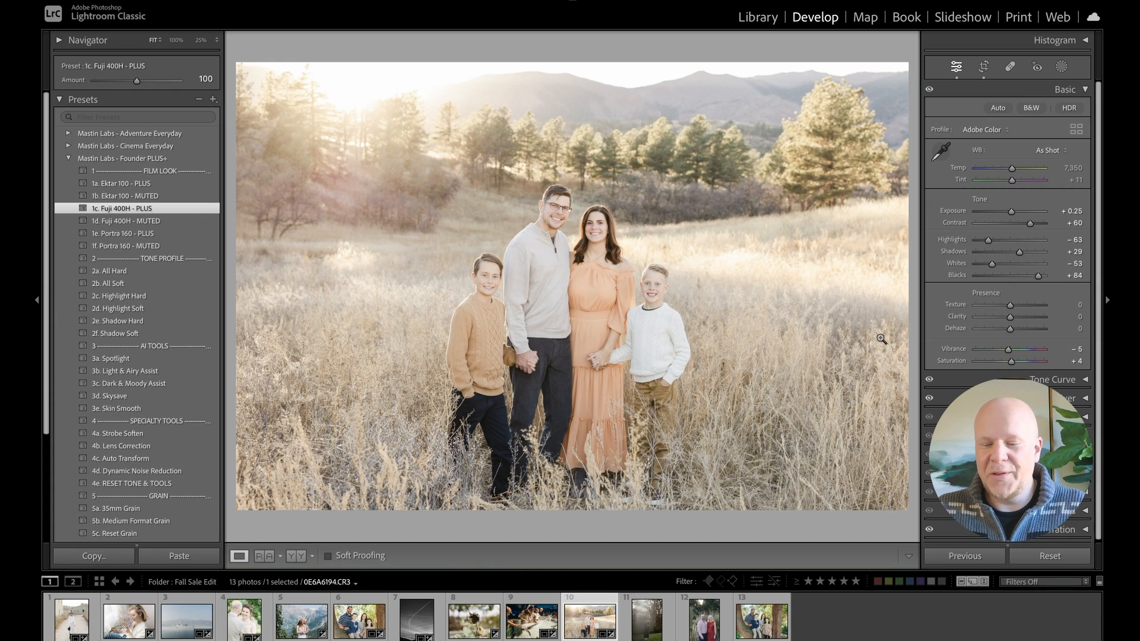
Open the maternity photo of the woman in the green dress and examine her and the haze up close.
key(Right)
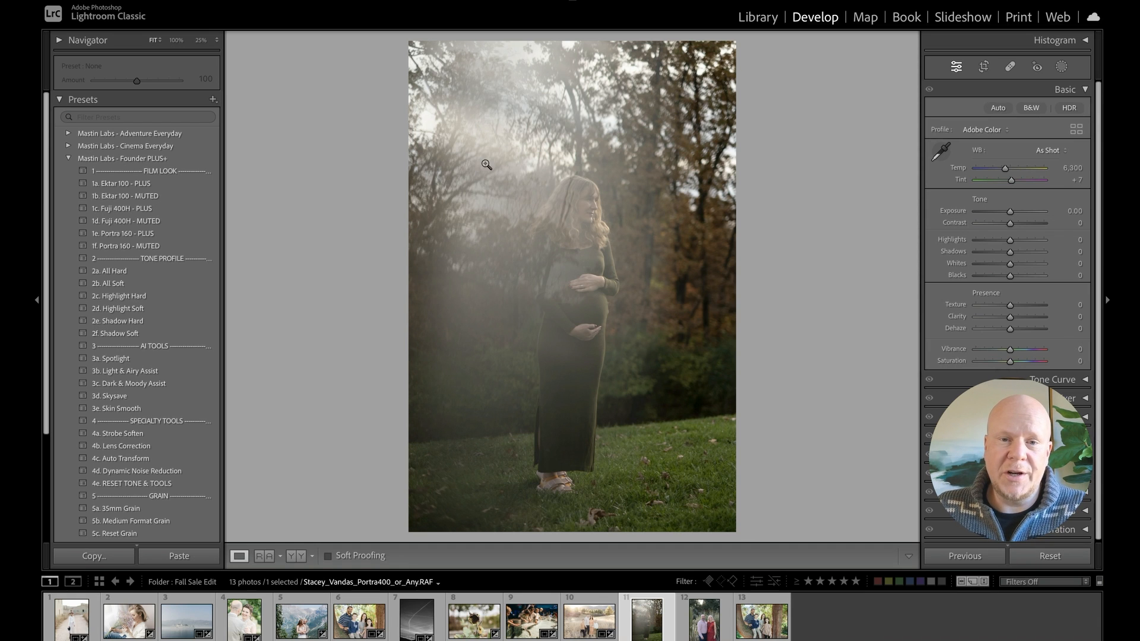
click(534, 155)
drag(602, 279, 602, 21)
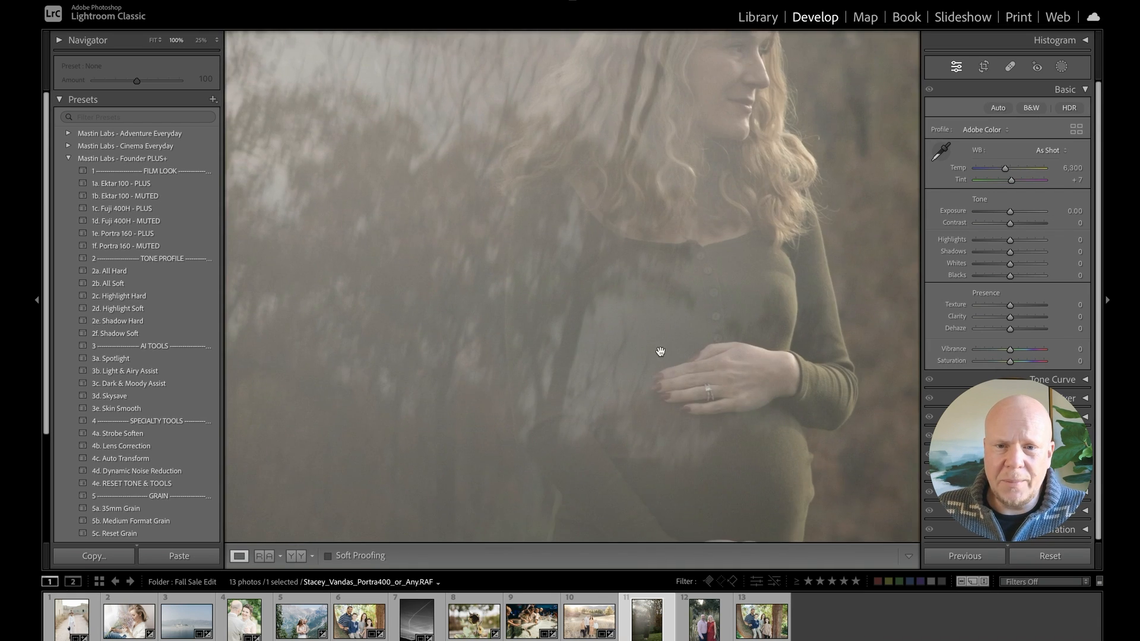
drag(659, 351, 721, 158)
click(721, 158)
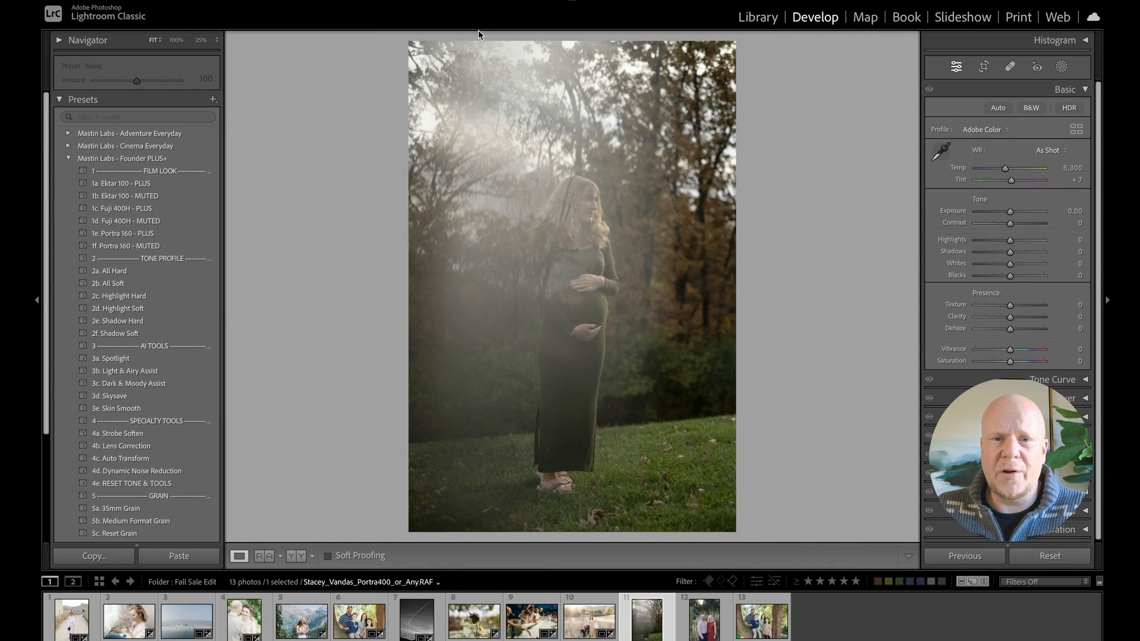
click(529, 220)
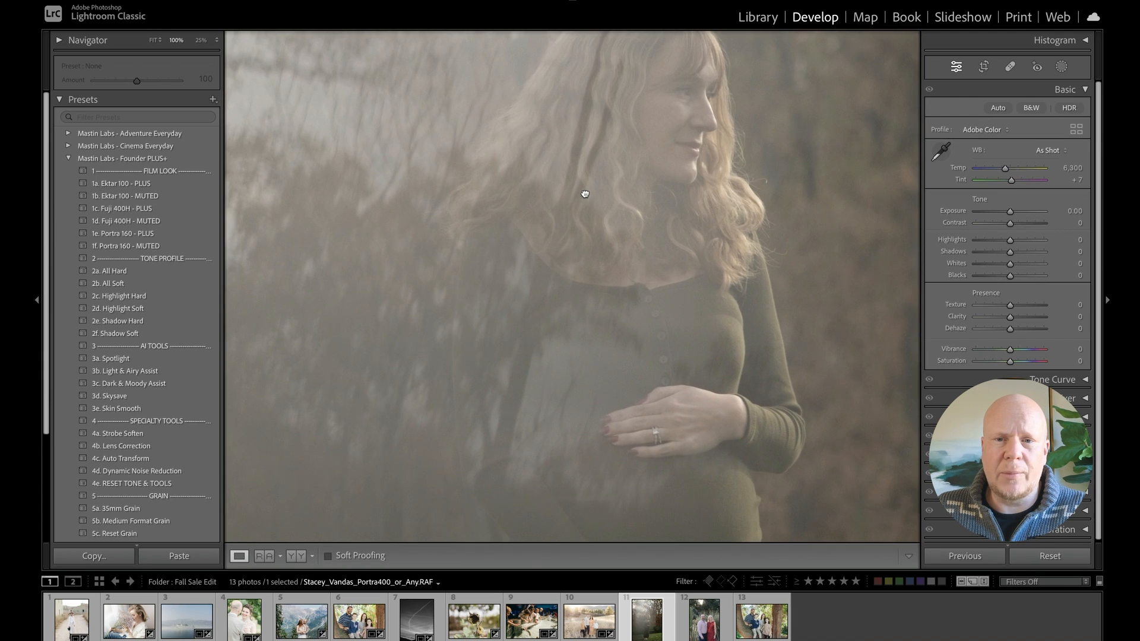
drag(547, 433, 554, 380)
click(552, 288)
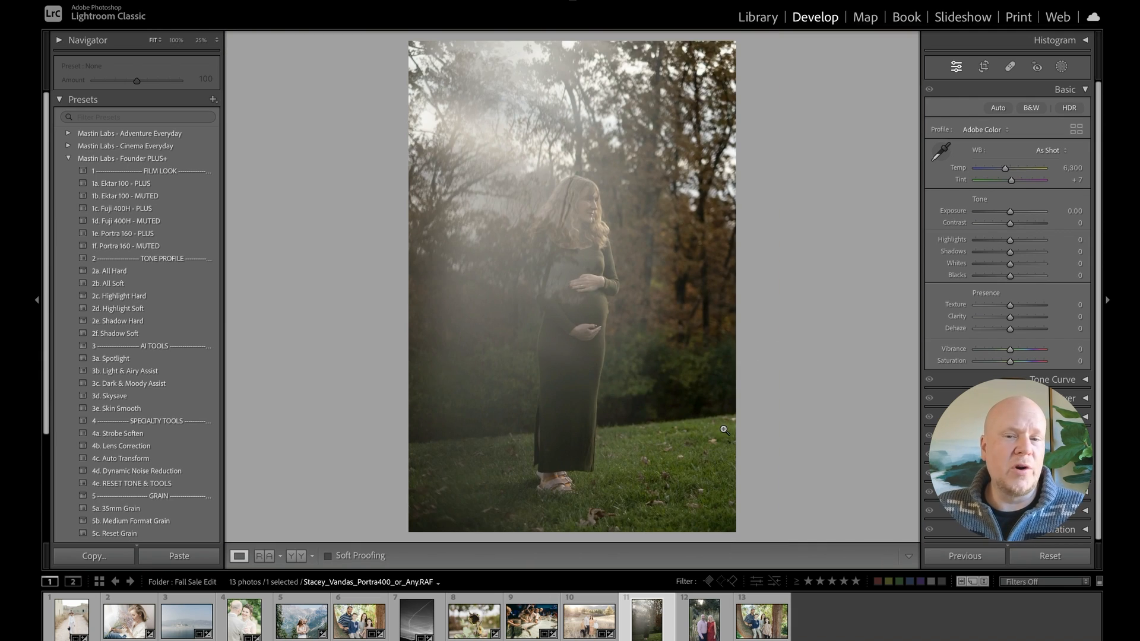
click(583, 633)
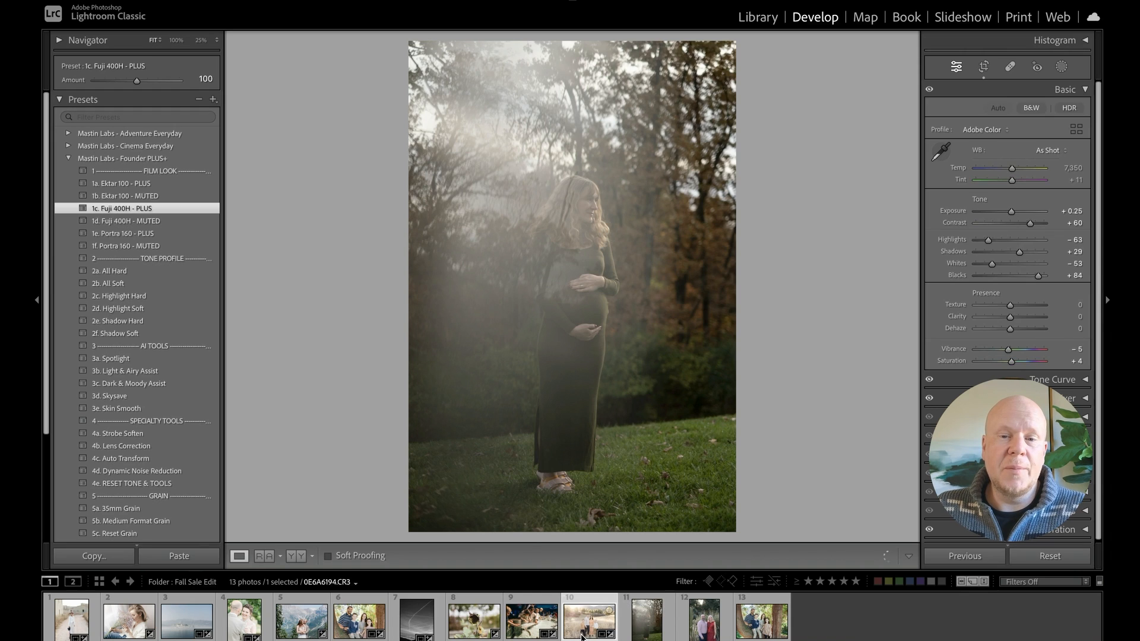
Apply the 1b. Portra 400 preset from Mastin Labs - Portra Original to the maternity photo.
click(647, 630)
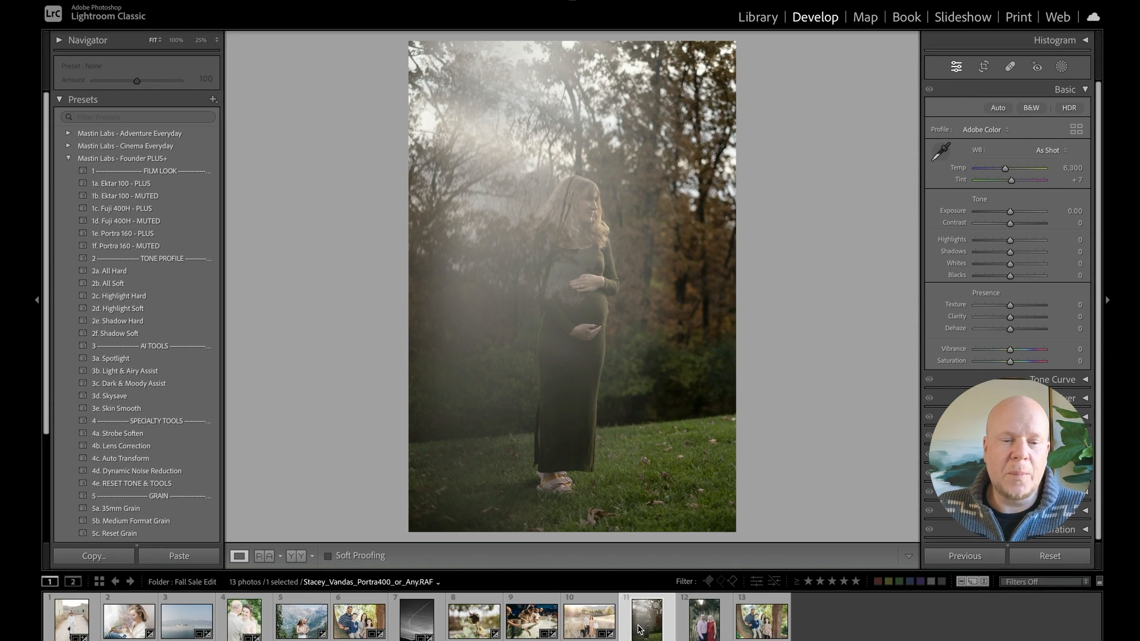
click(69, 159)
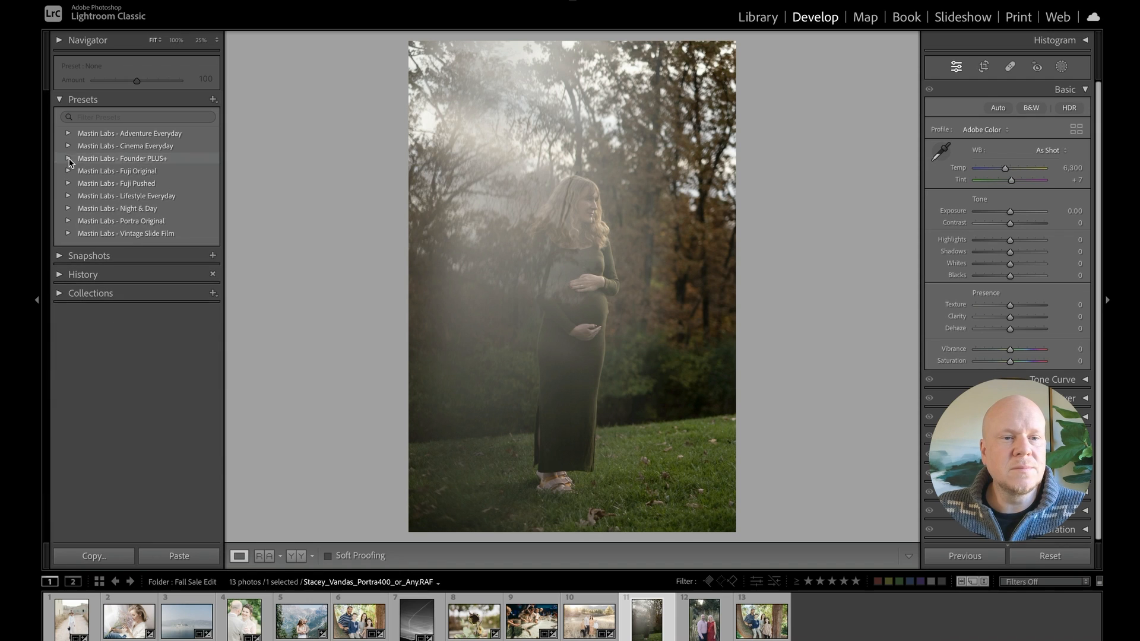
click(69, 221)
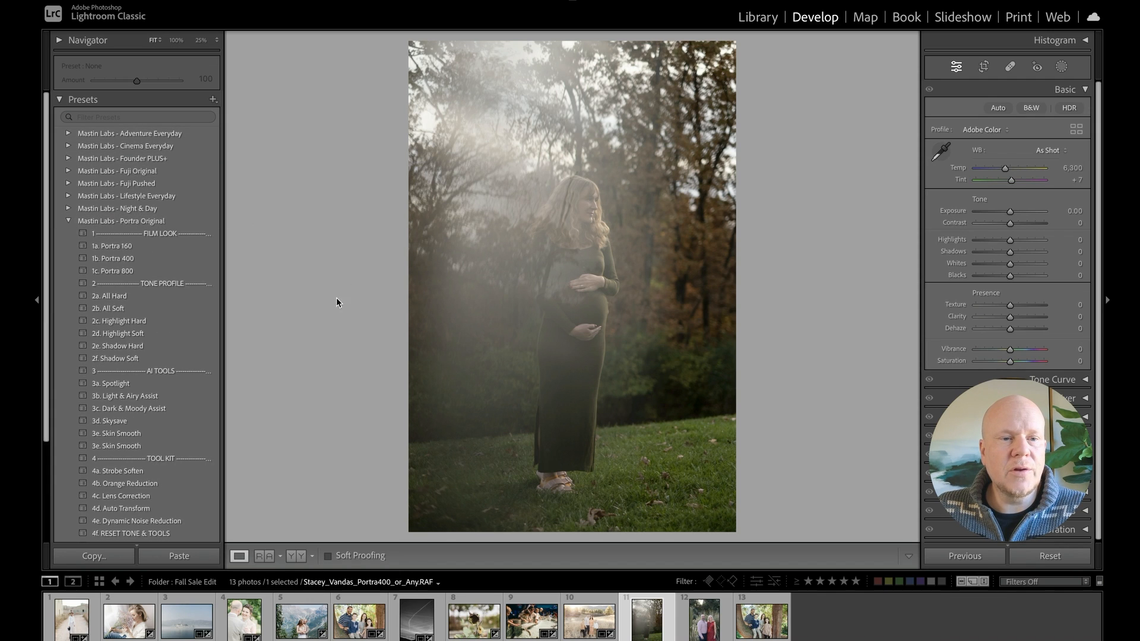
click(166, 258)
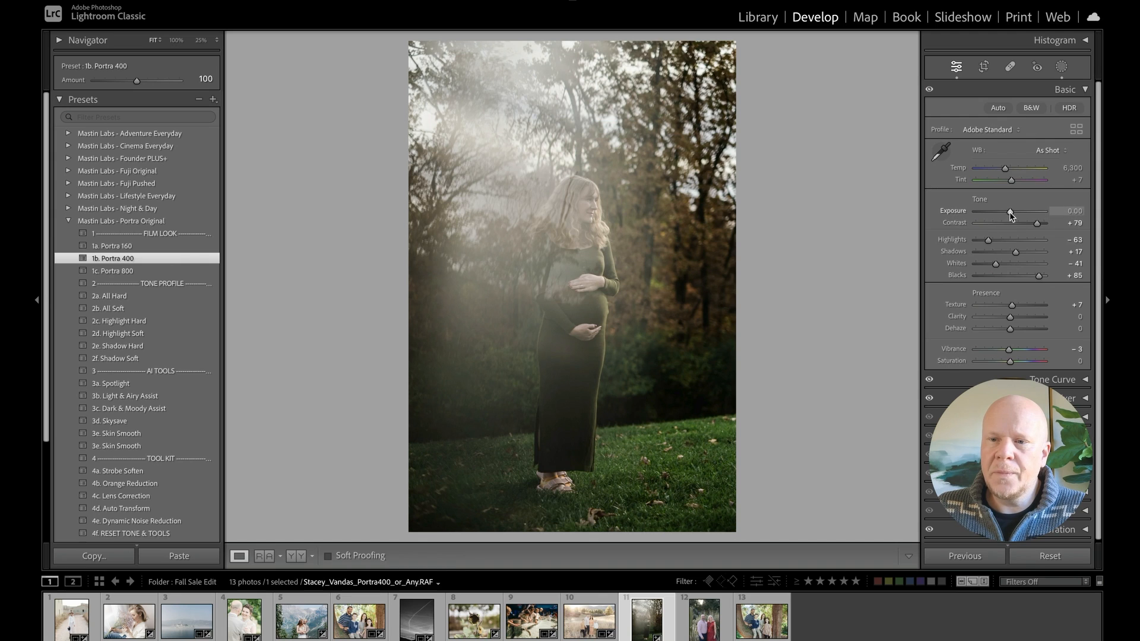
Set the maternity photo's exposure to +0.25 and its white balance to Temp 6,666 and Tint +10.
drag(1011, 213, 1012, 213)
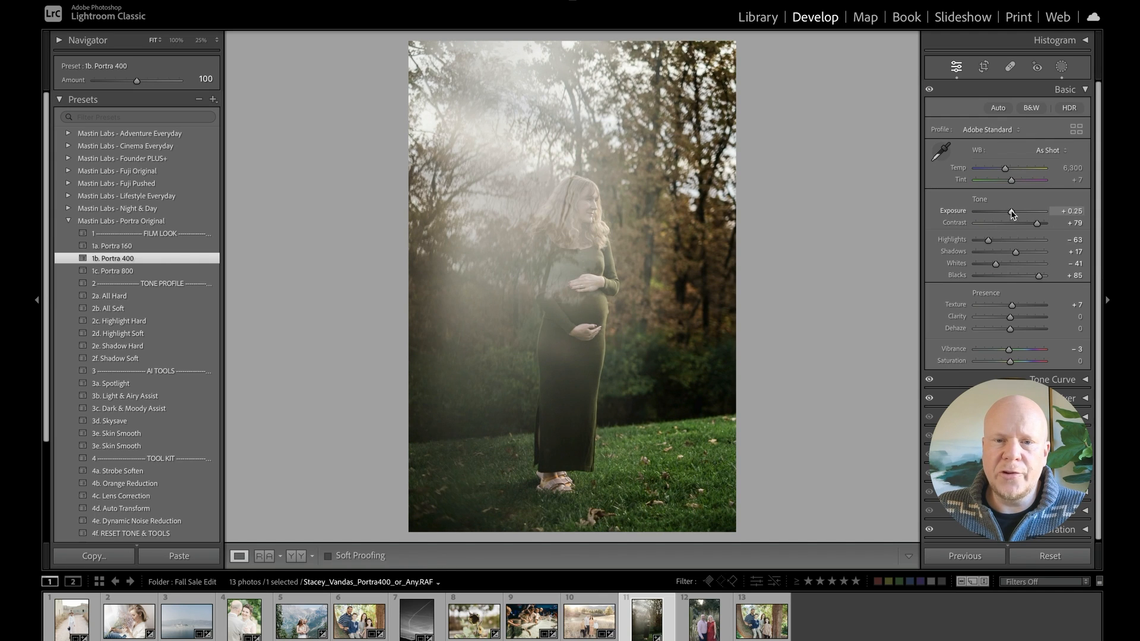
drag(1005, 168, 1011, 181)
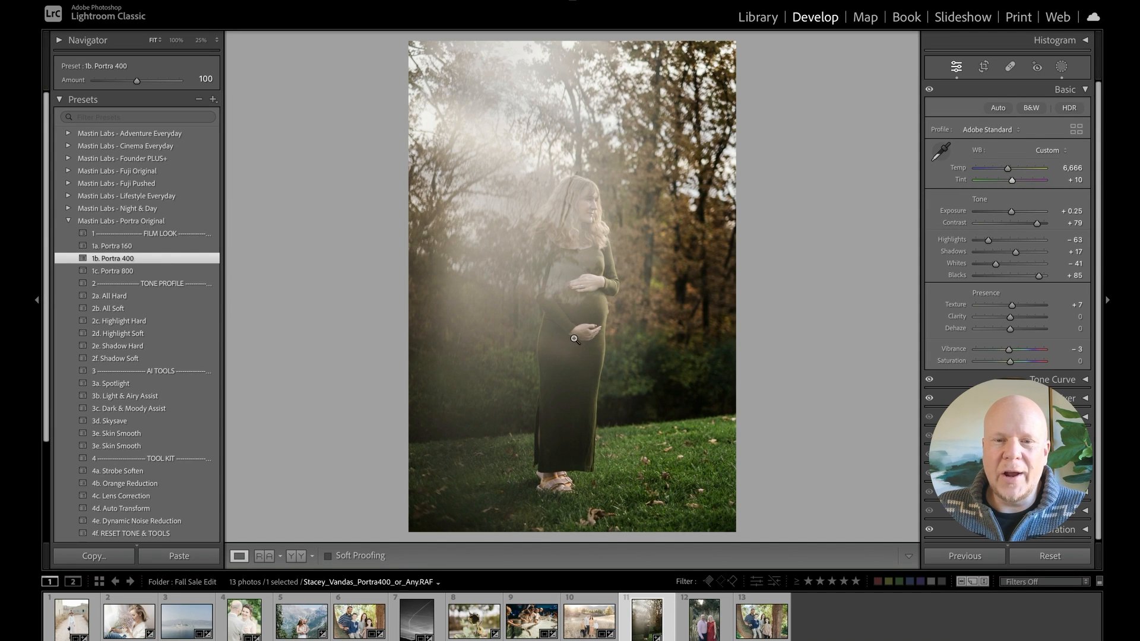
Rotate the maternity photo's crop to -1.38 and apply it.
key(r)
drag(773, 385, 778, 378)
key(r)
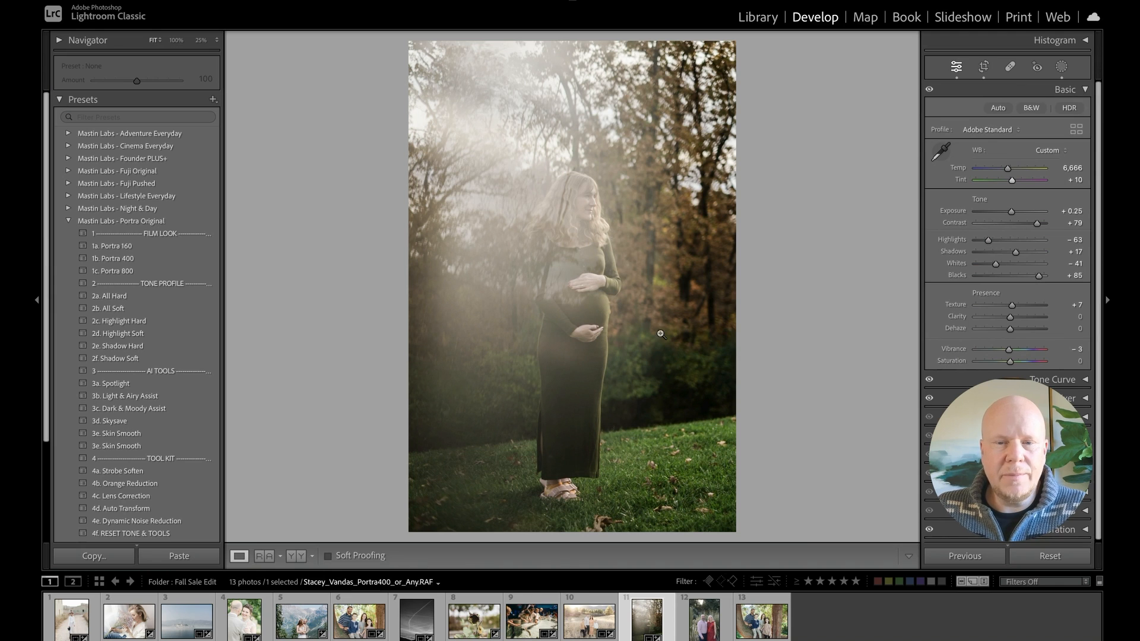
Crop the maternity photo to a 4 x 3 aspect, shift the image inside the frame around the woman, and apply it.
click(984, 68)
click(1004, 111)
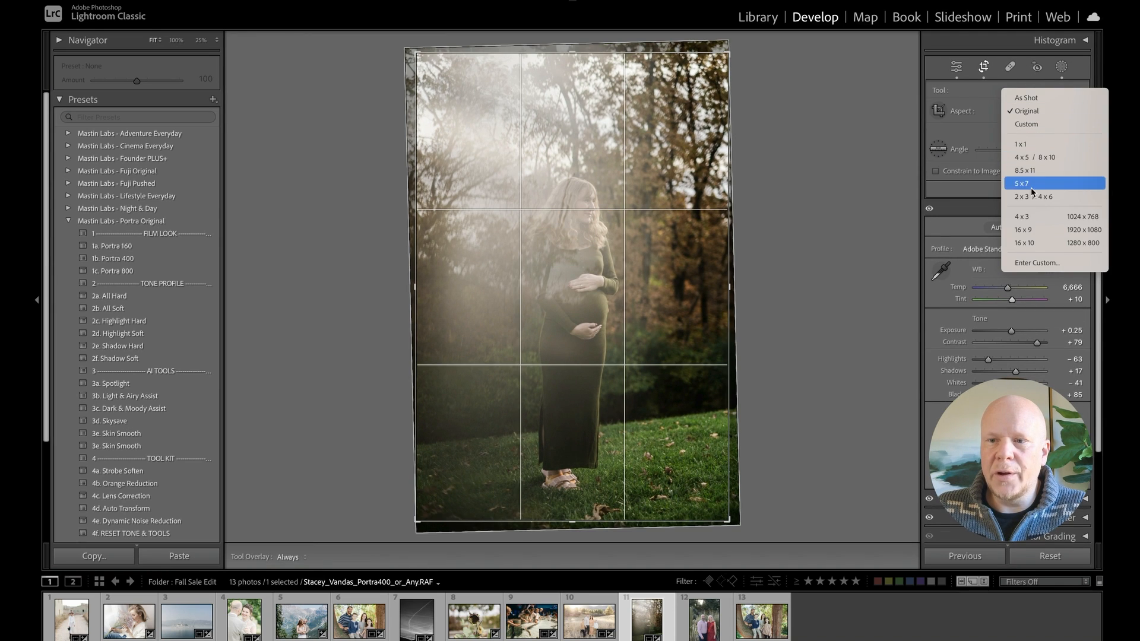
click(1029, 217)
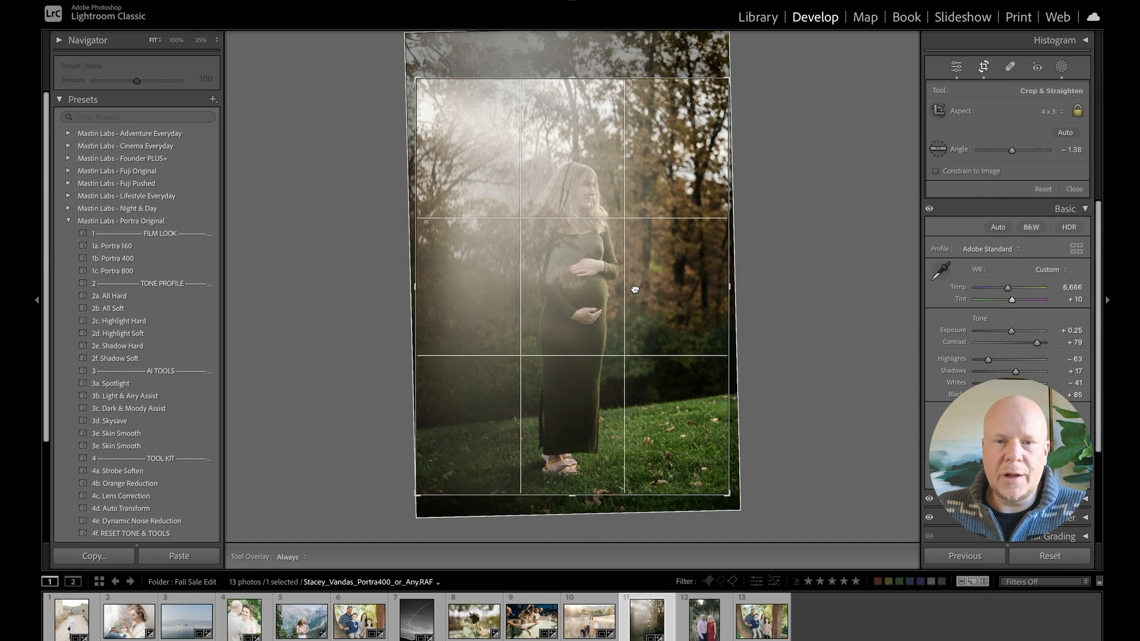
drag(639, 305, 638, 284)
key(Return)
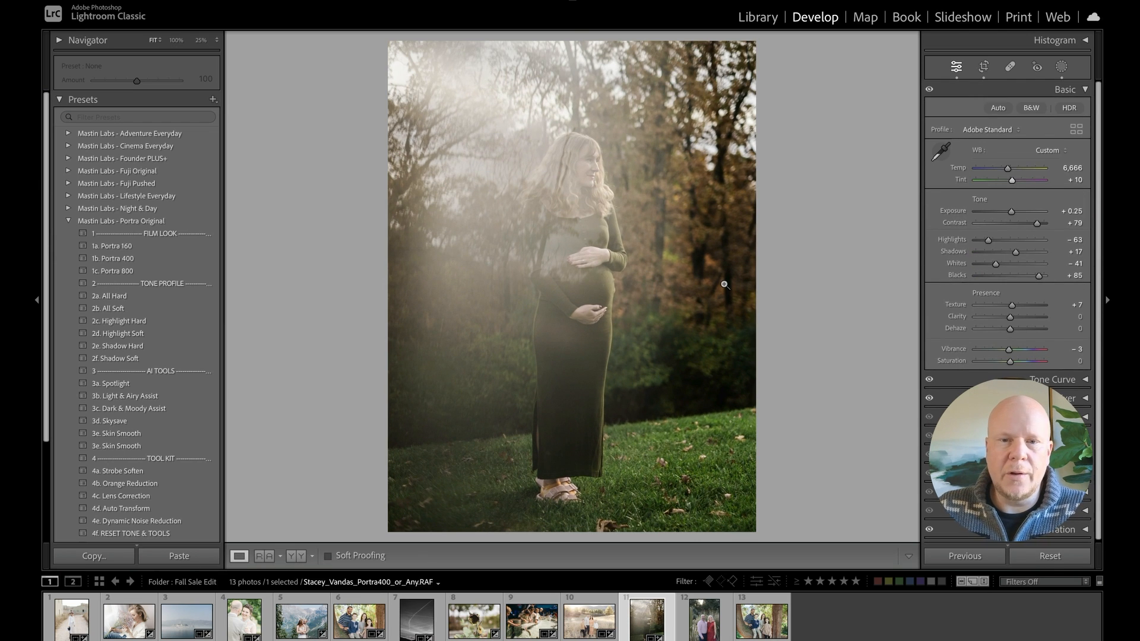
Apply the 3c. Dark & Moody Assist preset to the maternity photo and compare the edit with its original.
key(backslash)
key(backslash)
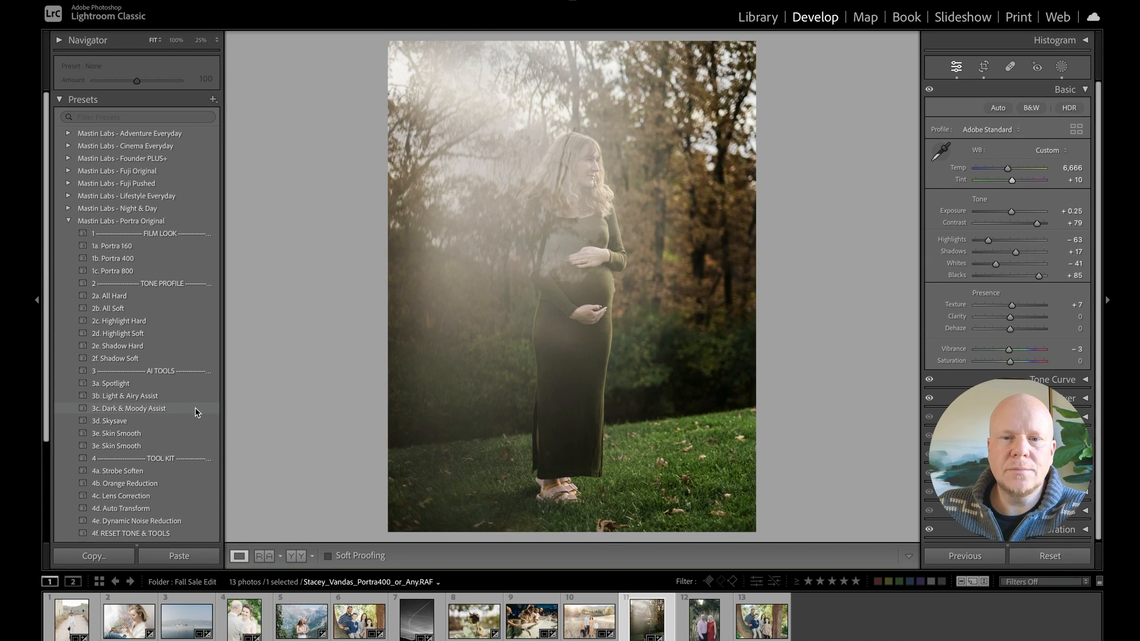
click(195, 408)
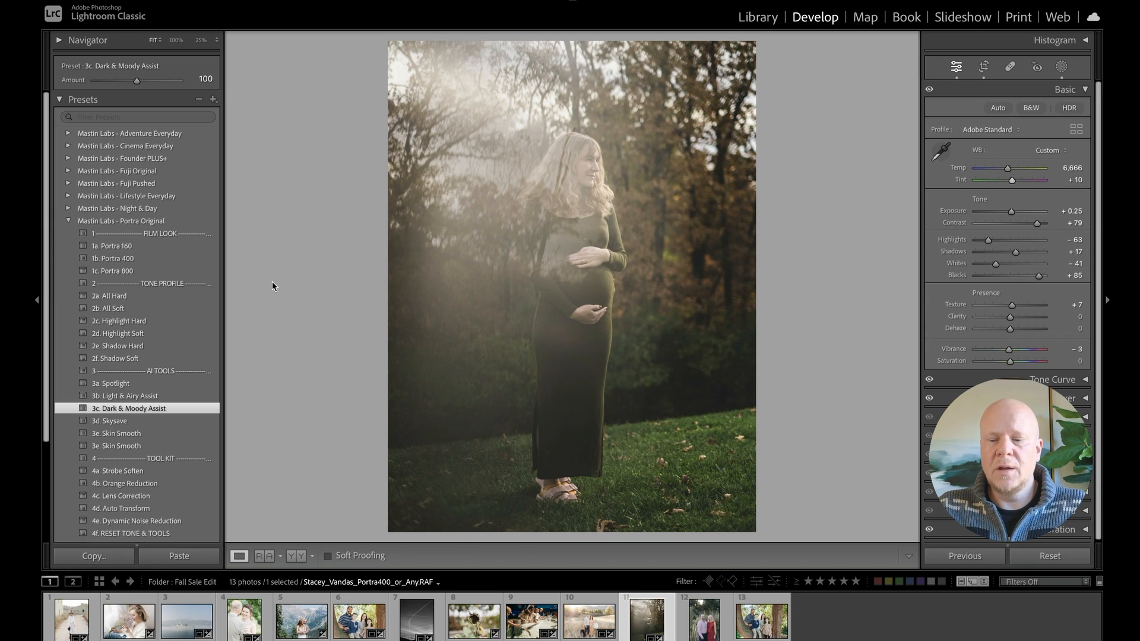
key(backslash)
key(backslash)
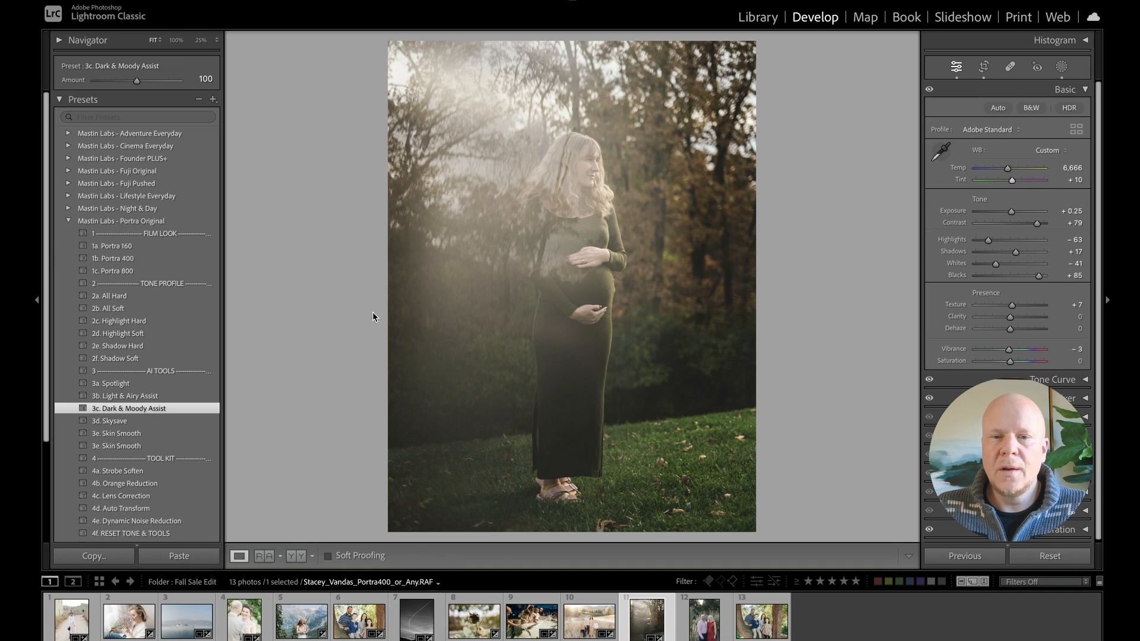
Open the photo of the couple beside the cacti and examine their faces up close.
click(718, 629)
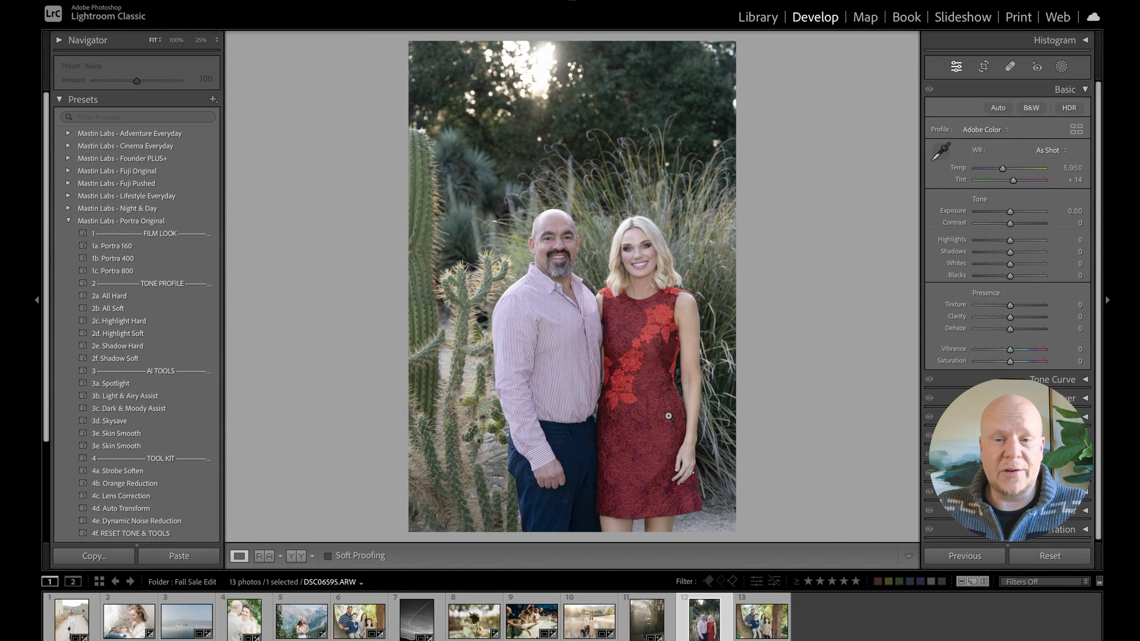
key(Right)
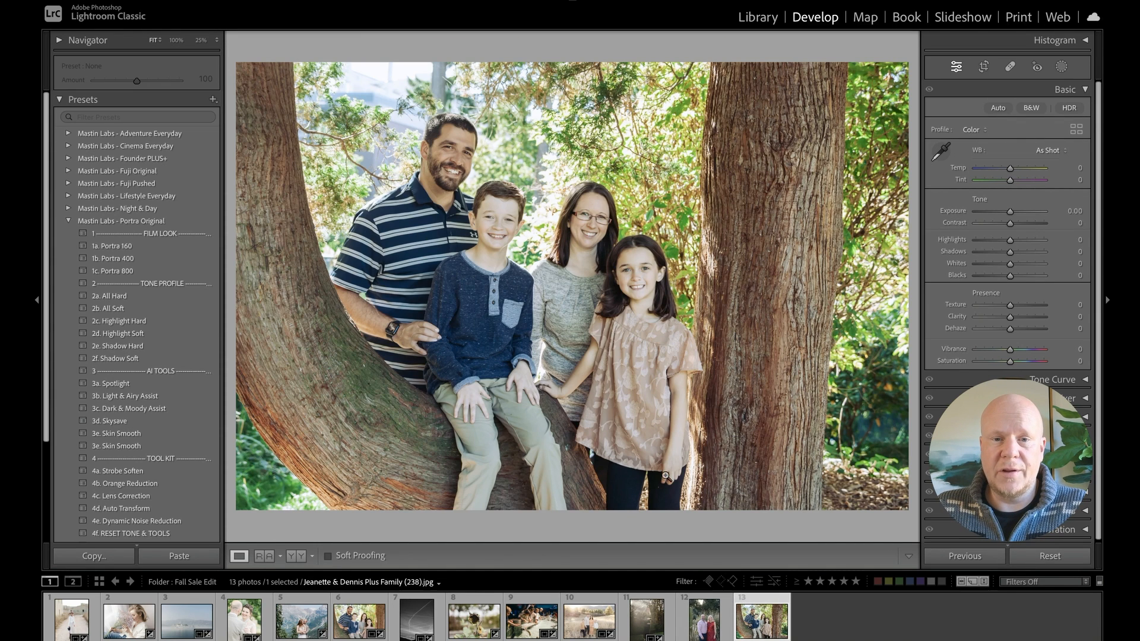
key(Left)
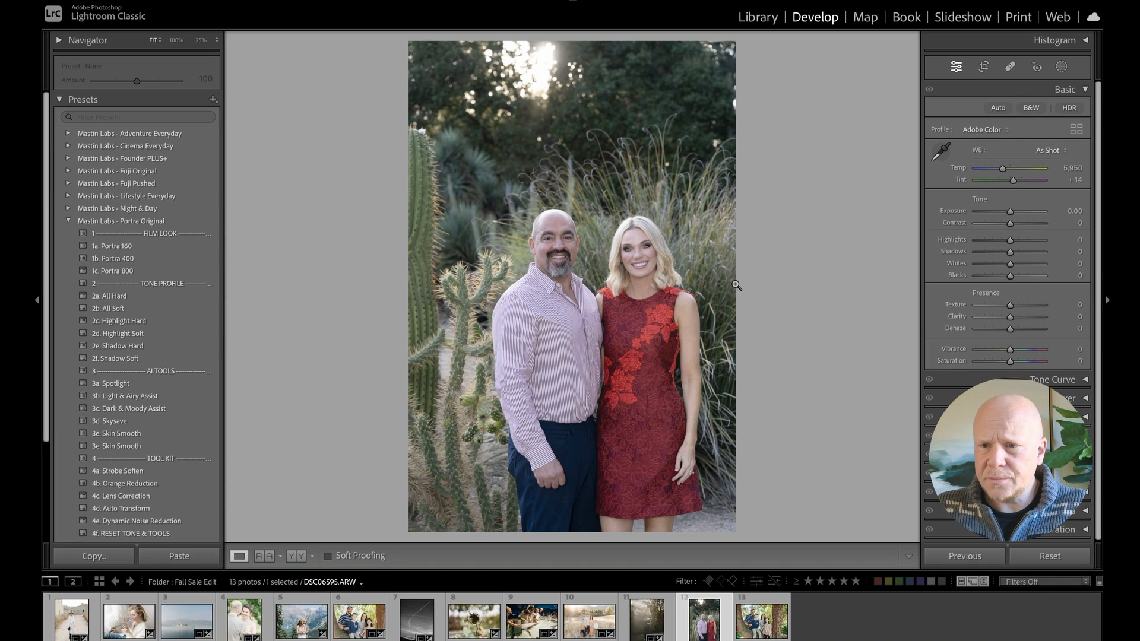
click(602, 258)
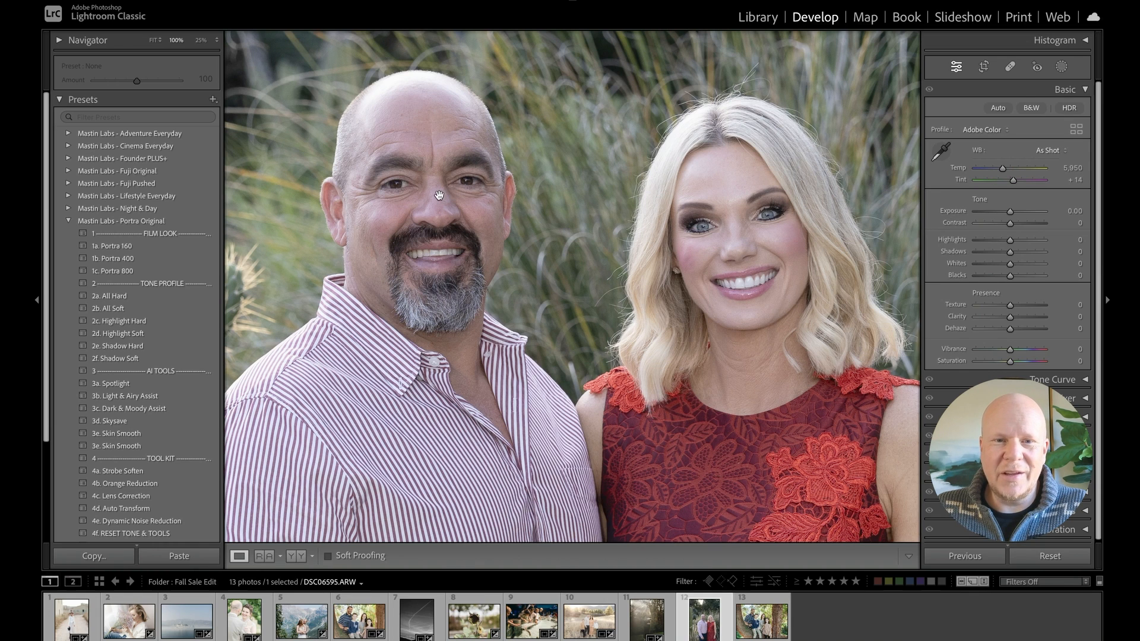
Check the couple photo's metadata in the Library, and return to the full photo in Develop.
click(752, 17)
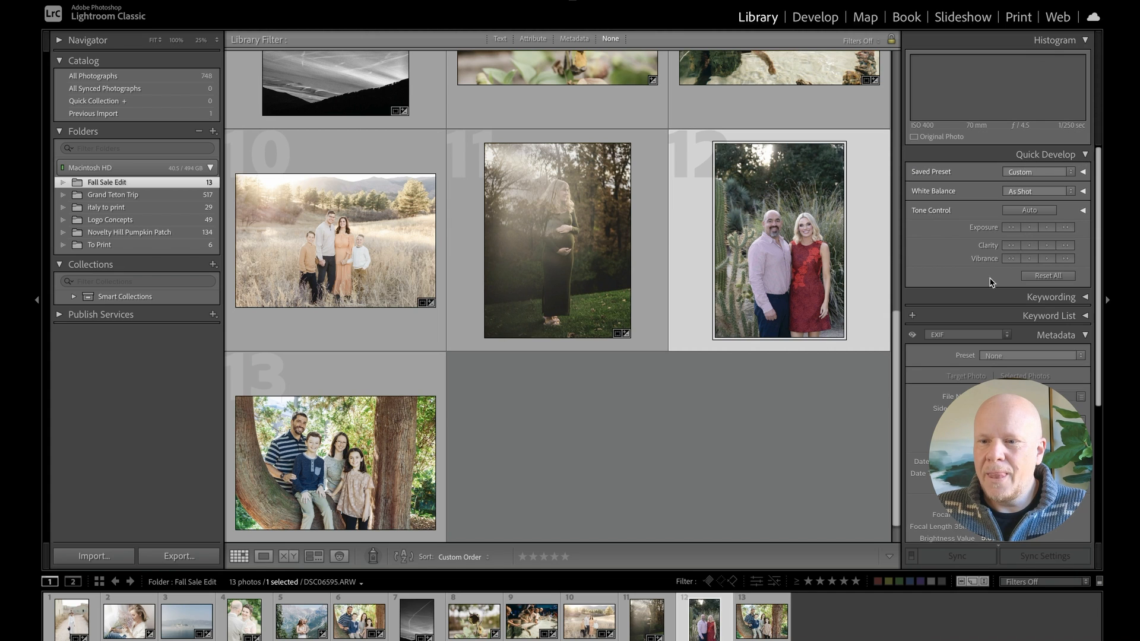
scroll(991, 283, down, 3)
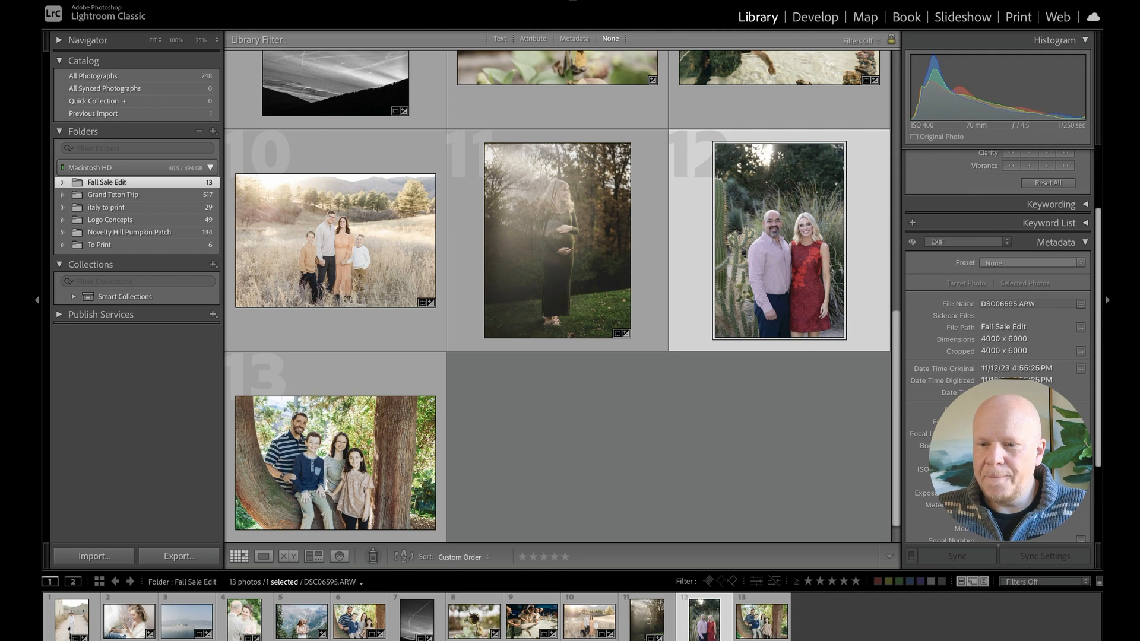
key(d)
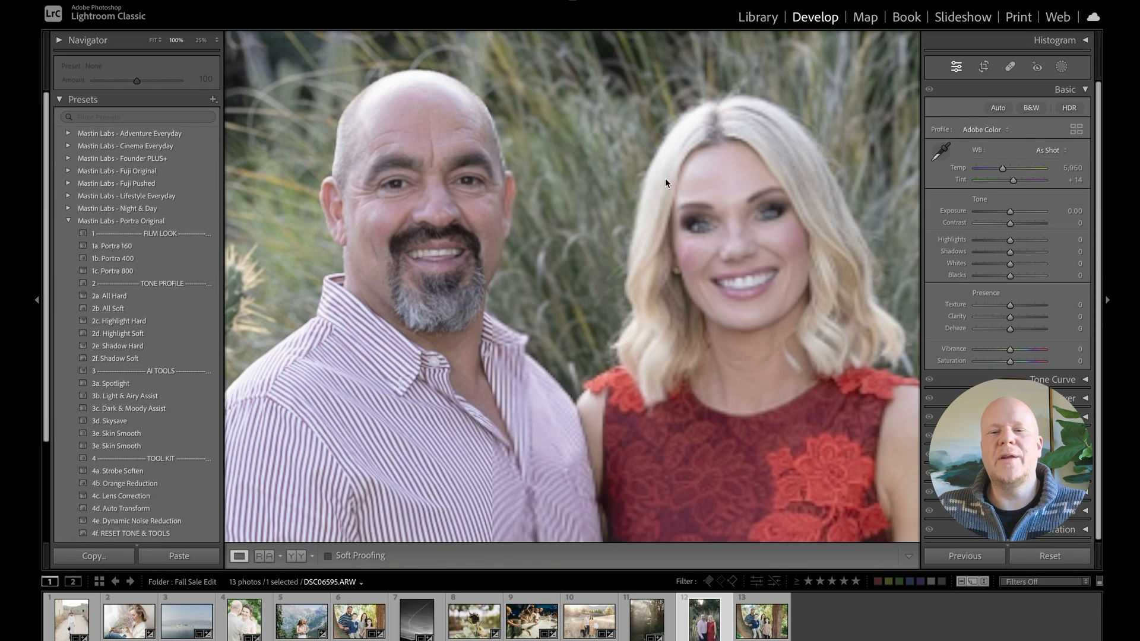
click(573, 285)
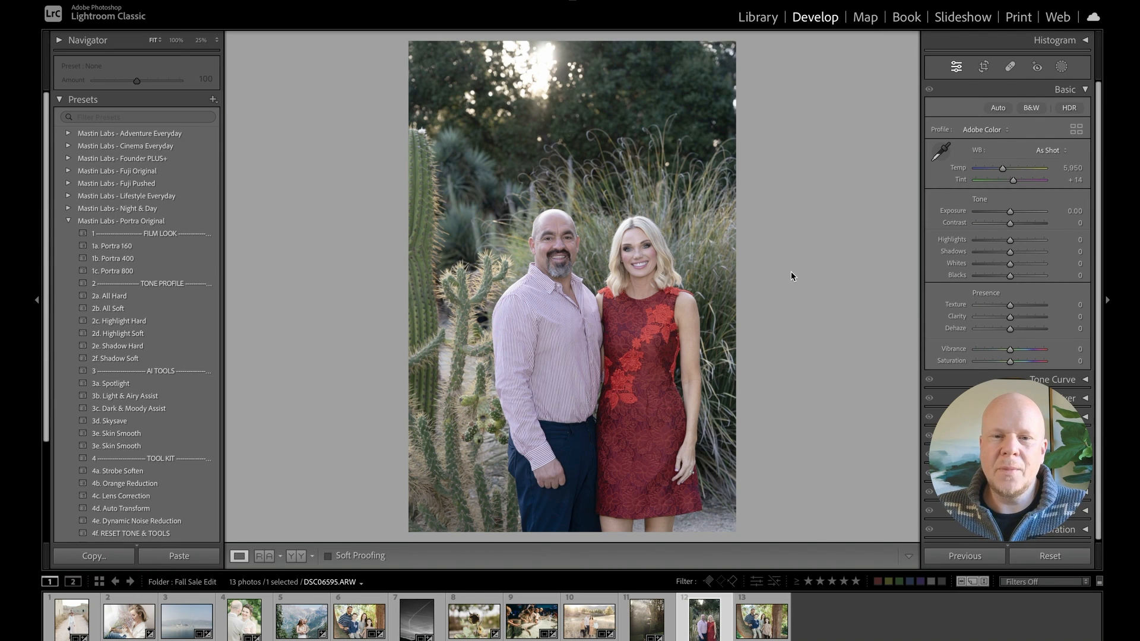
Straighten the couple photo by rotating its crop slightly clockwise and apply it.
key(r)
drag(791, 272, 808, 279)
key(r)
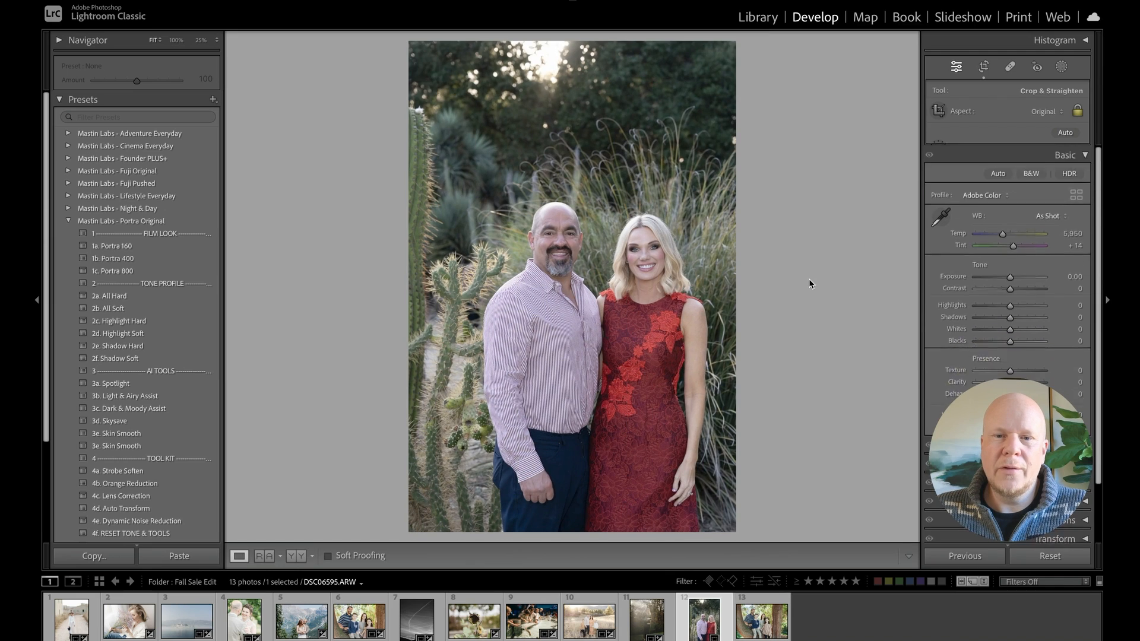
Apply the 1a. Ektachrome 100 preset from Mastin Labs - Vintage Slide Film to the couple photo and set its exposure to +0.20.
key(r)
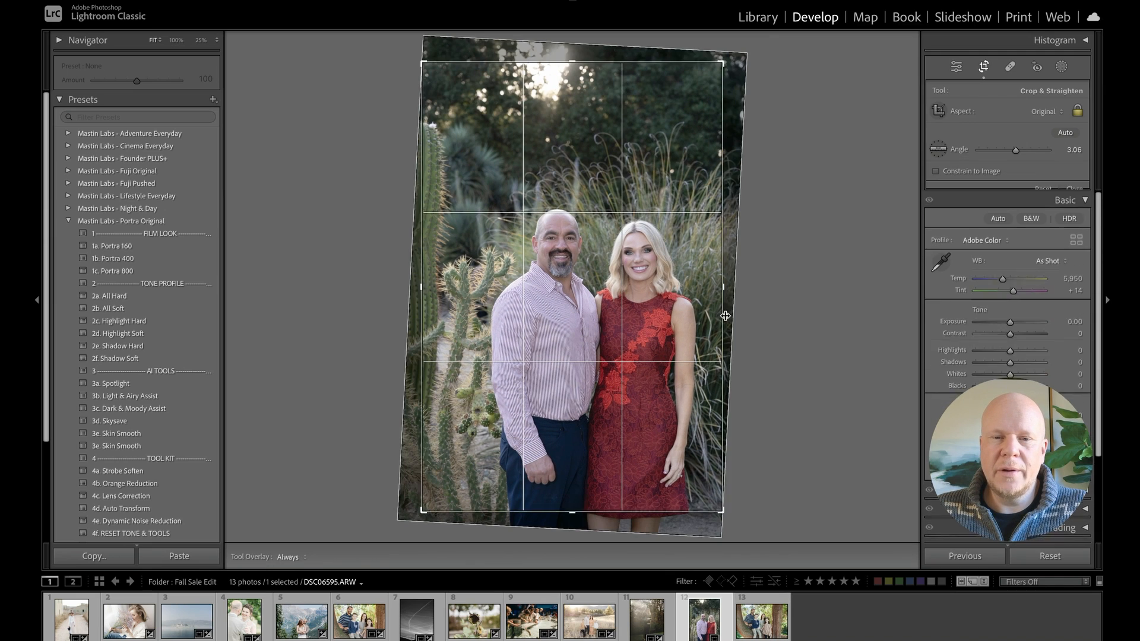
key(r)
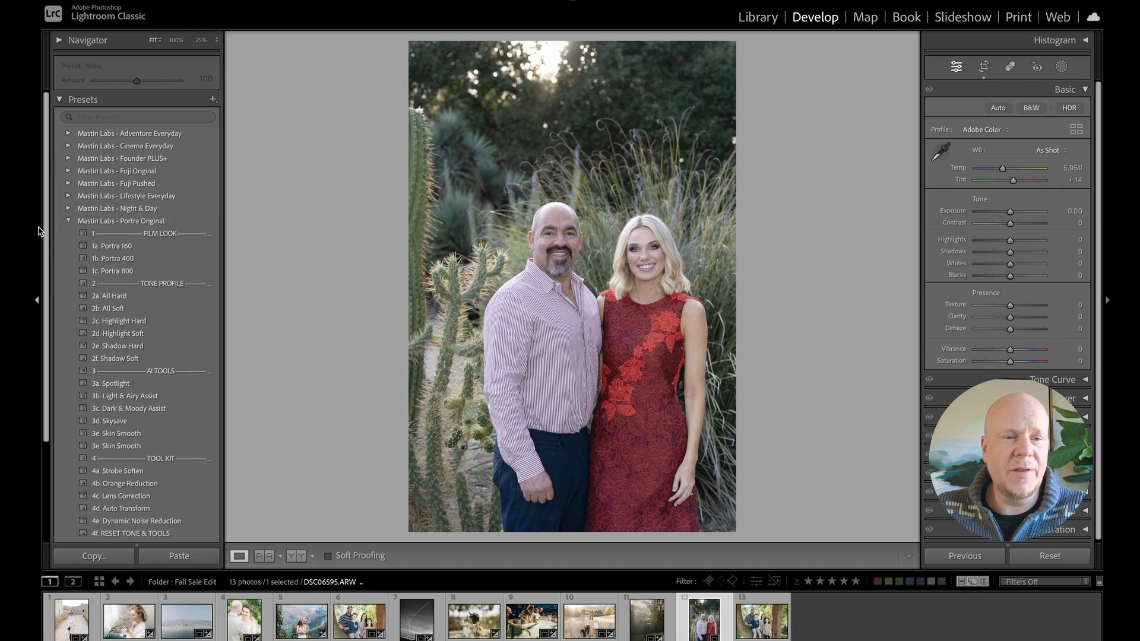
click(69, 221)
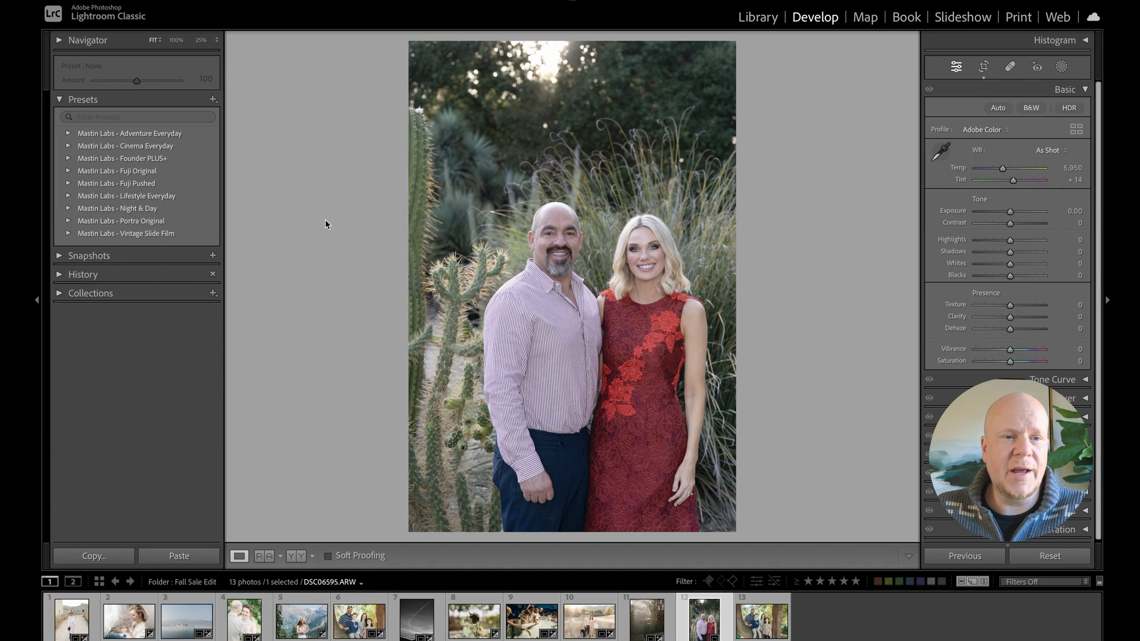
click(69, 233)
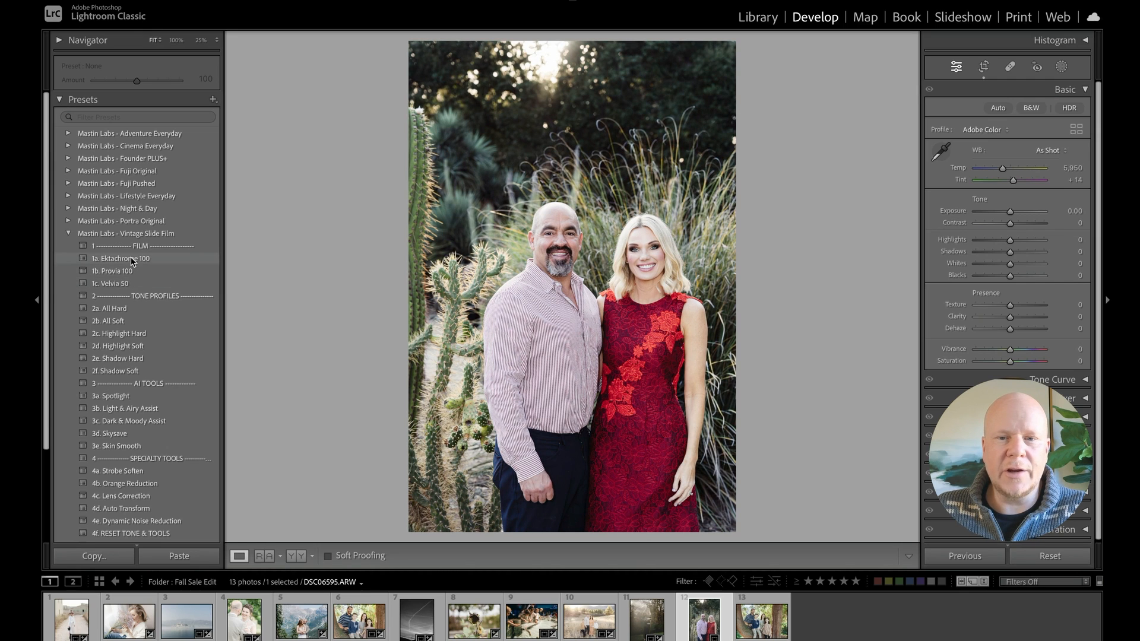
click(132, 259)
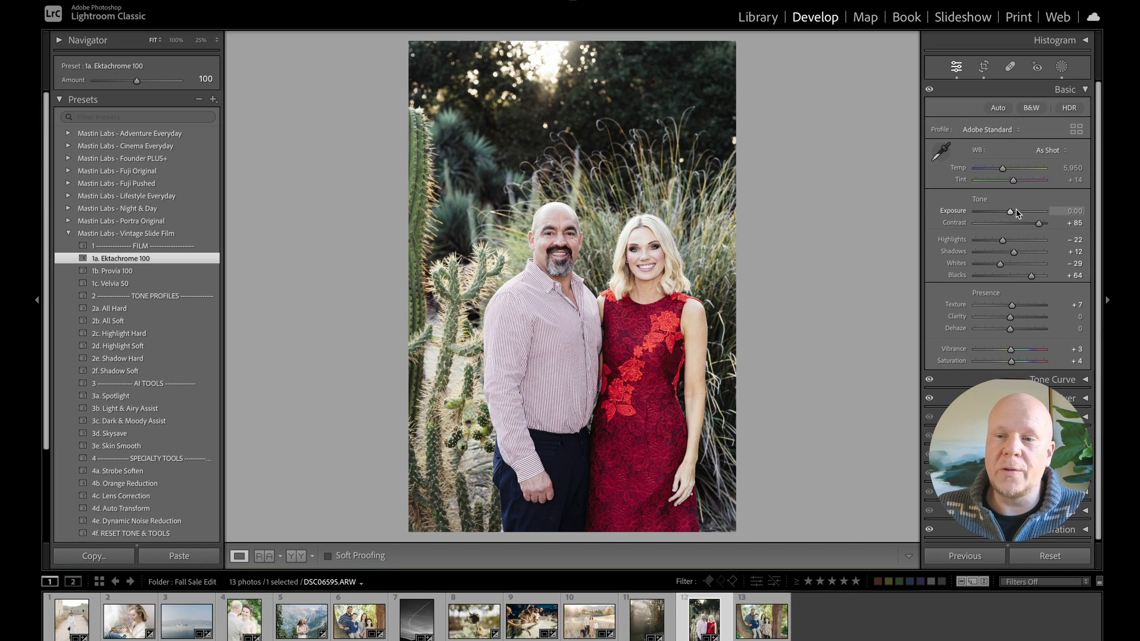
drag(1011, 212, 1013, 215)
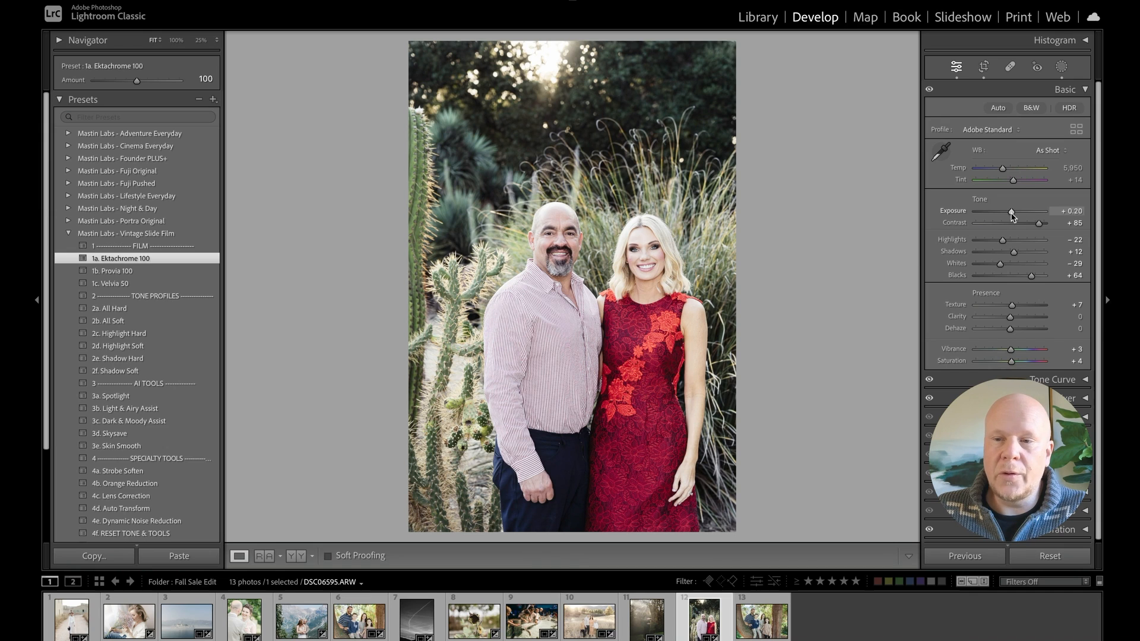
Apply the 2d. Highlight Soft tone profile while viewing the couple's faces up close, and compare the full photo with and without it.
click(664, 255)
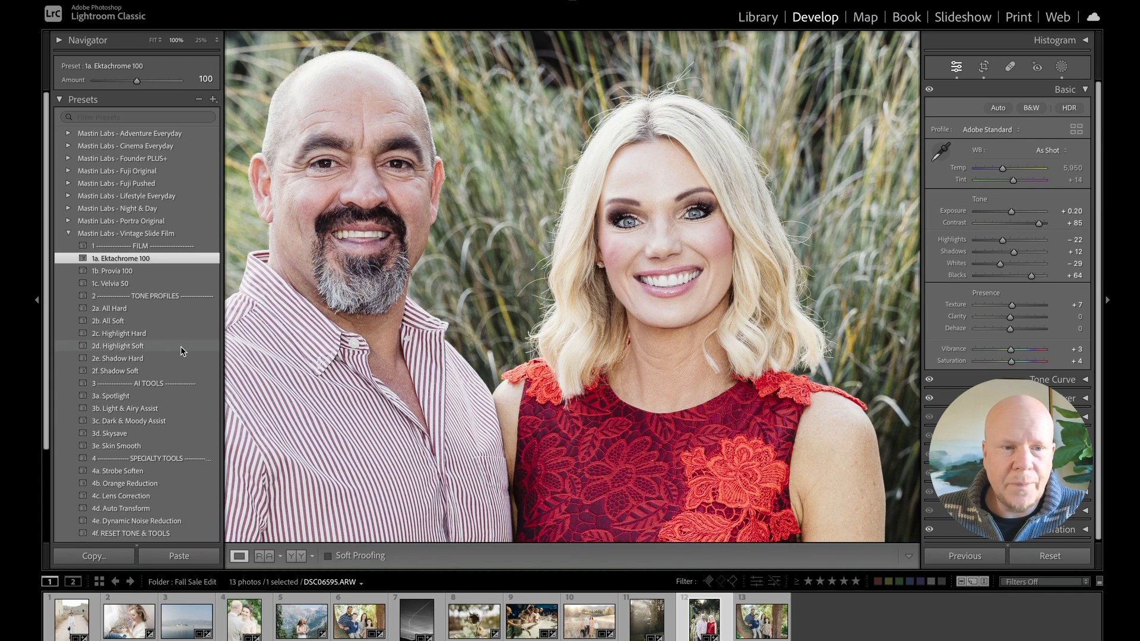
click(181, 347)
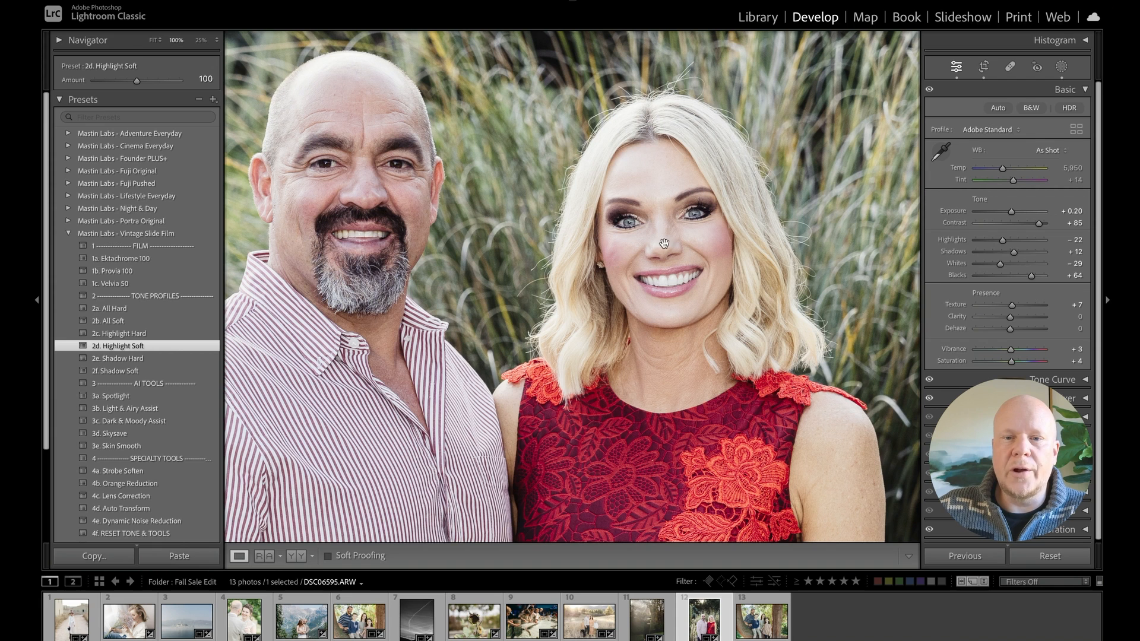
click(616, 174)
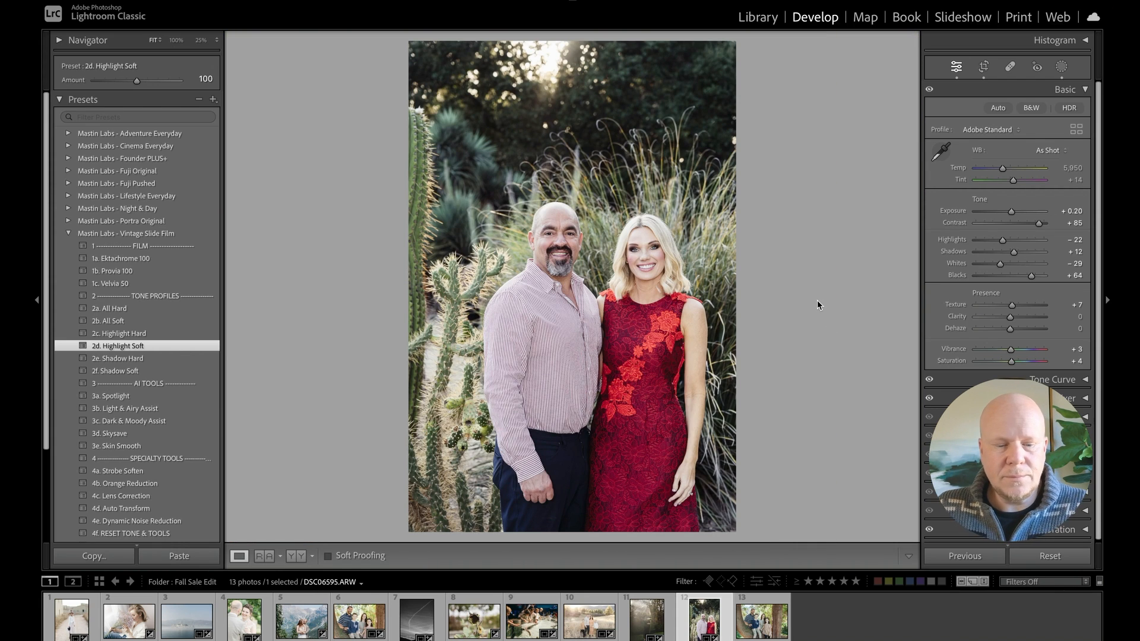
key(ctrl+z)
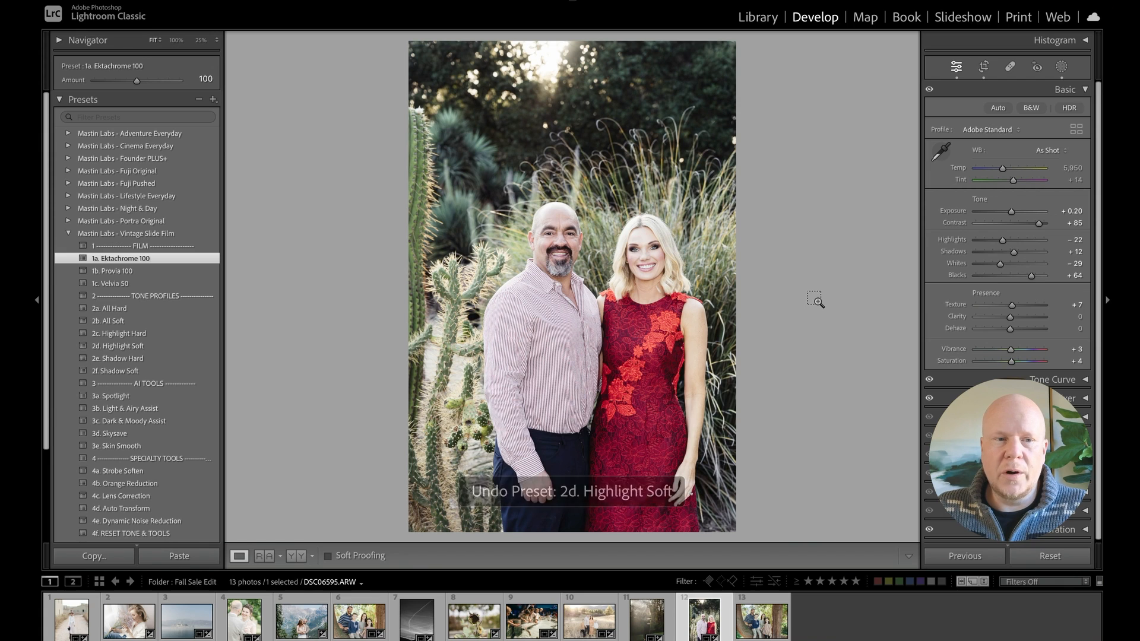
key(ctrl+y)
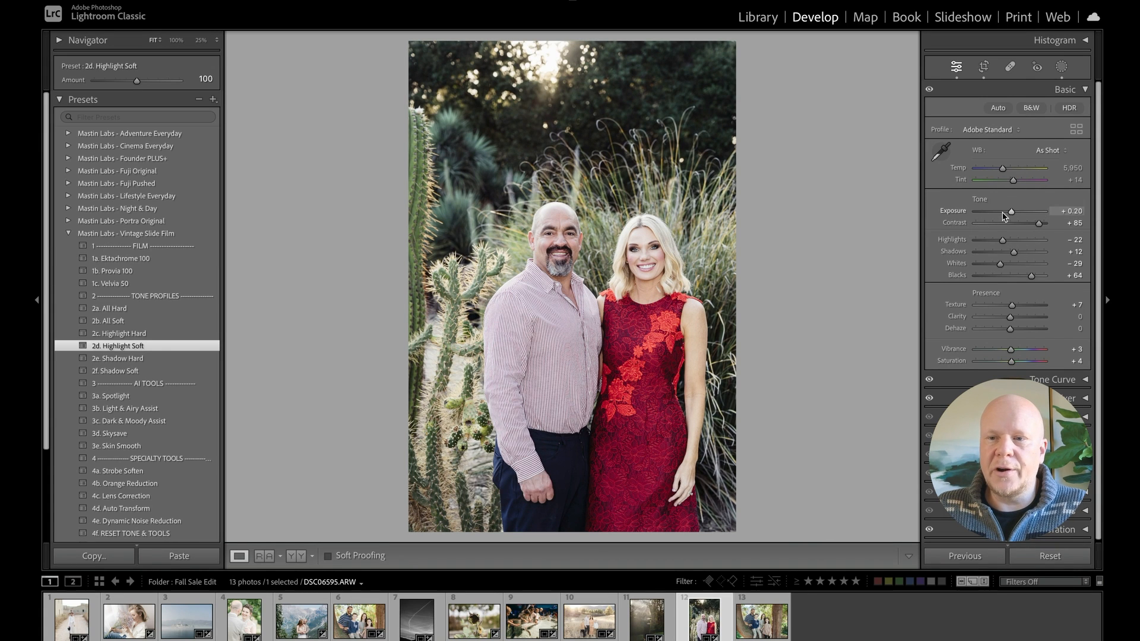
Set the couple photo's exposure to +0.30 and compare the edit with its original.
drag(1012, 212, 1013, 212)
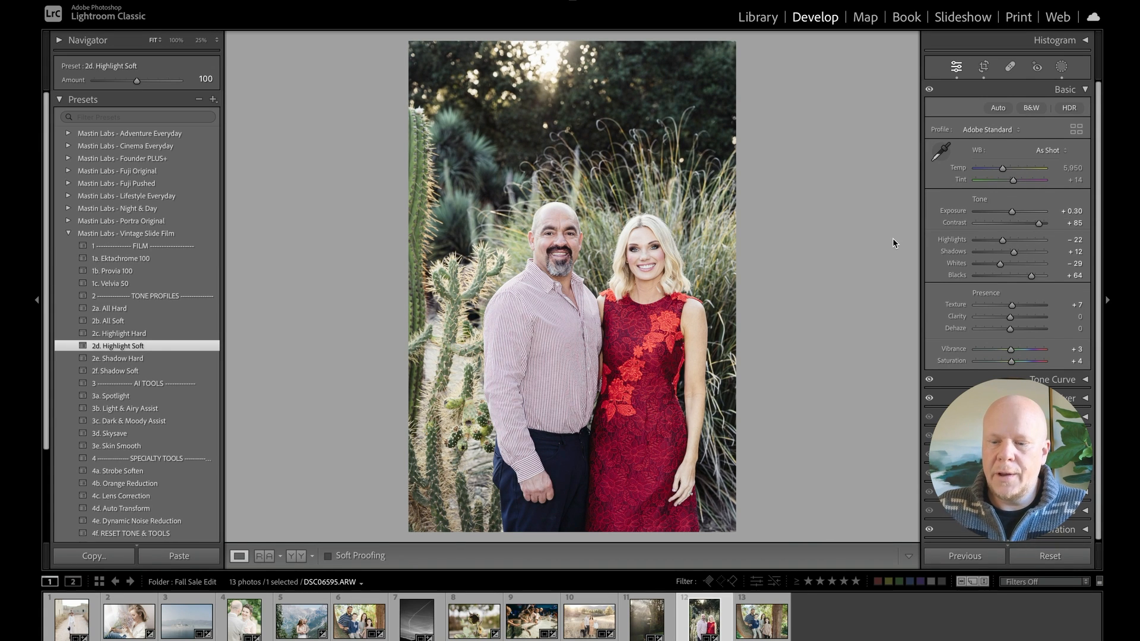
key(backslash)
key(backslash)
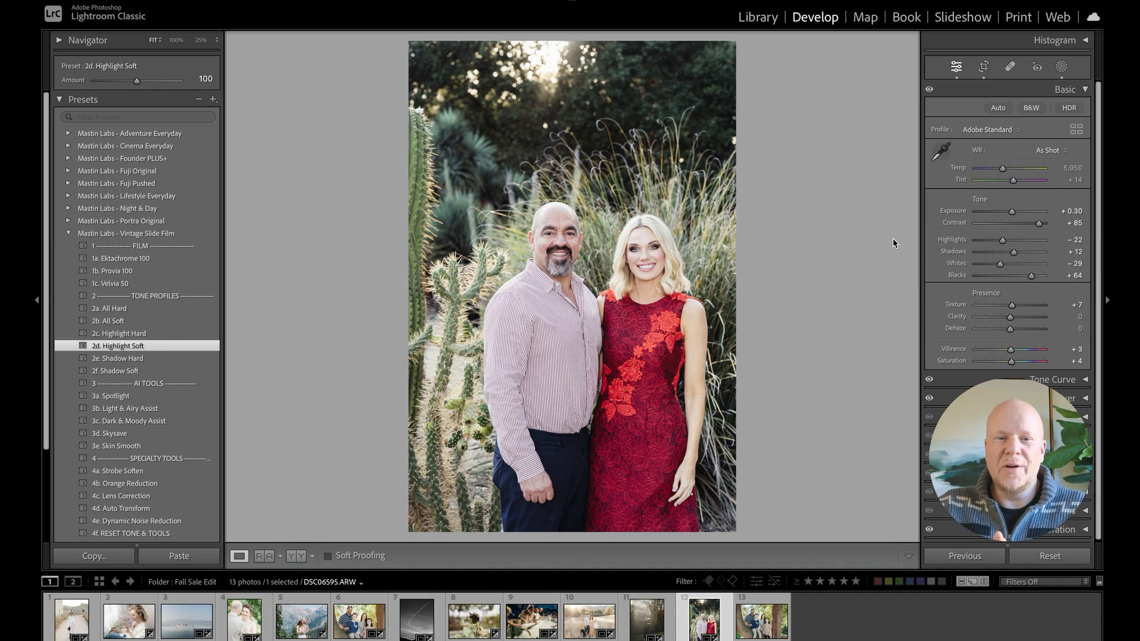